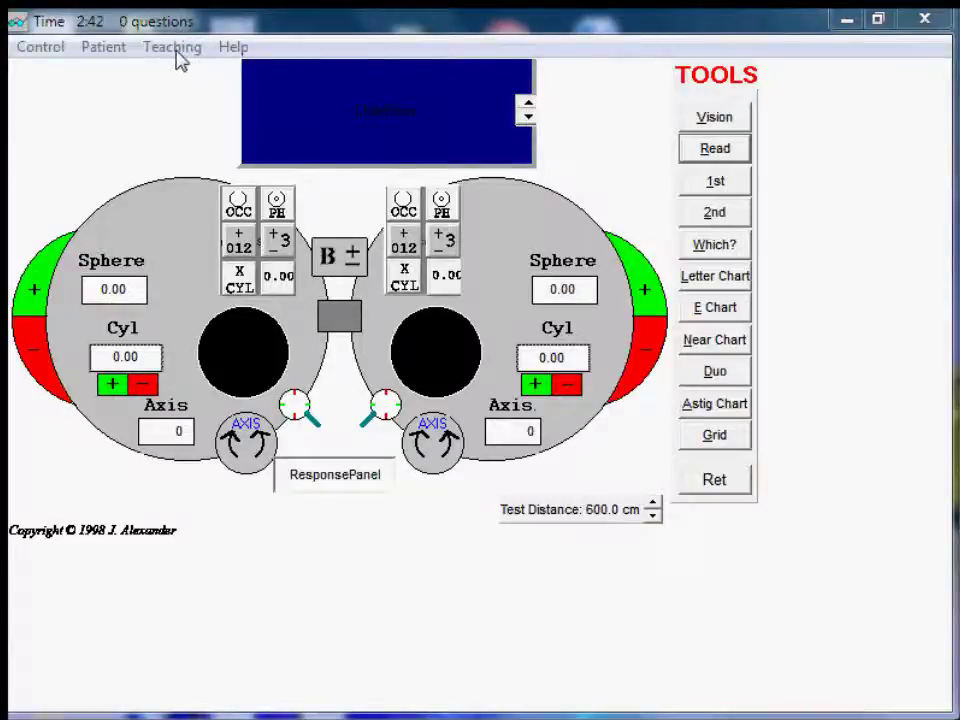
# Start a new assessment with the "No retinoscopy, not presbyope" option.
pyautogui.click(177, 54)
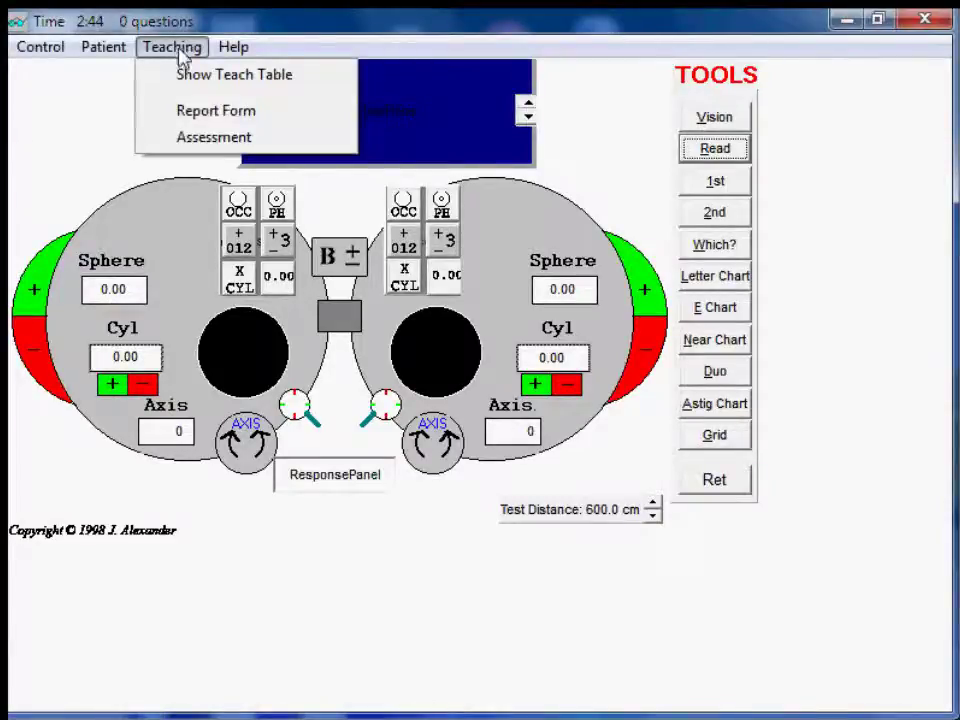
pyautogui.click(205, 138)
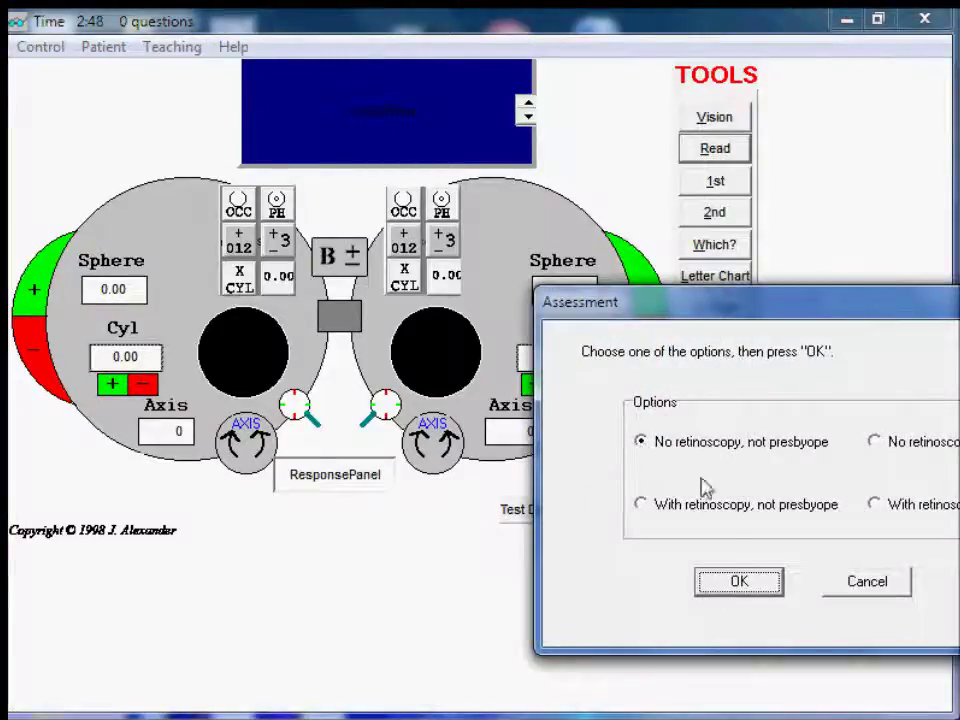
pyautogui.click(740, 583)
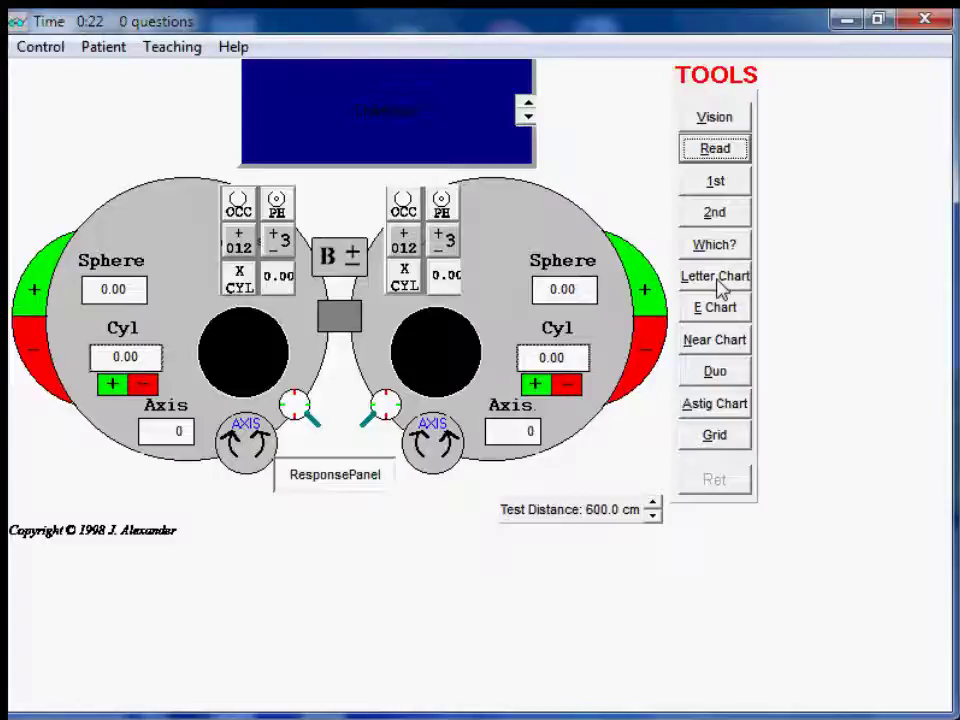
# Reset the sphere and cylinder of both eyes to zero and occlude the patient's left eye.
pyautogui.click(277, 280)
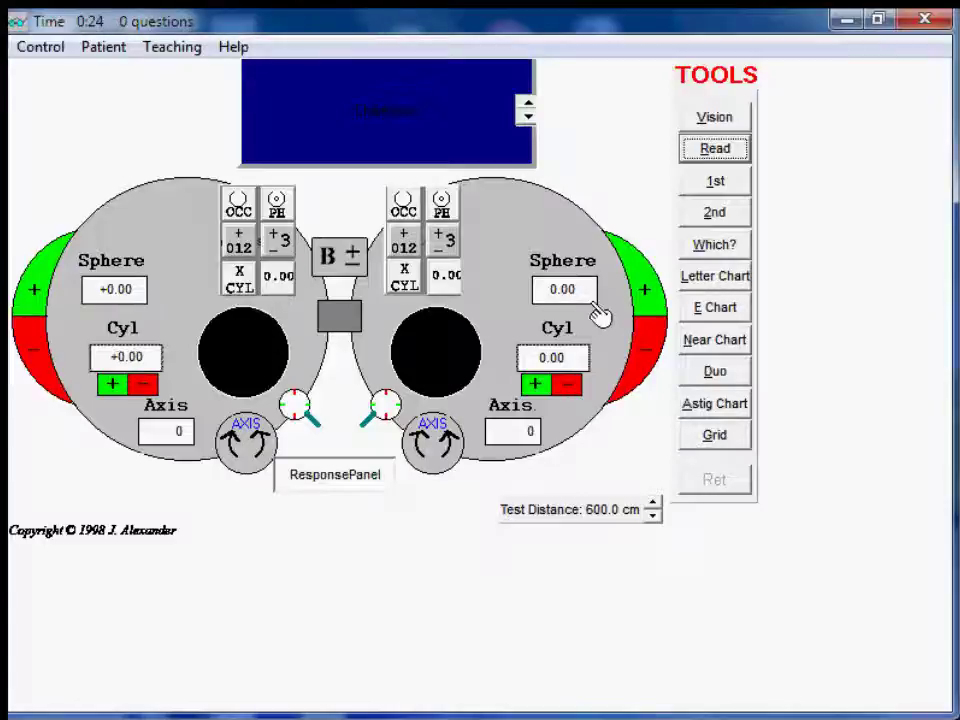
pyautogui.click(446, 280)
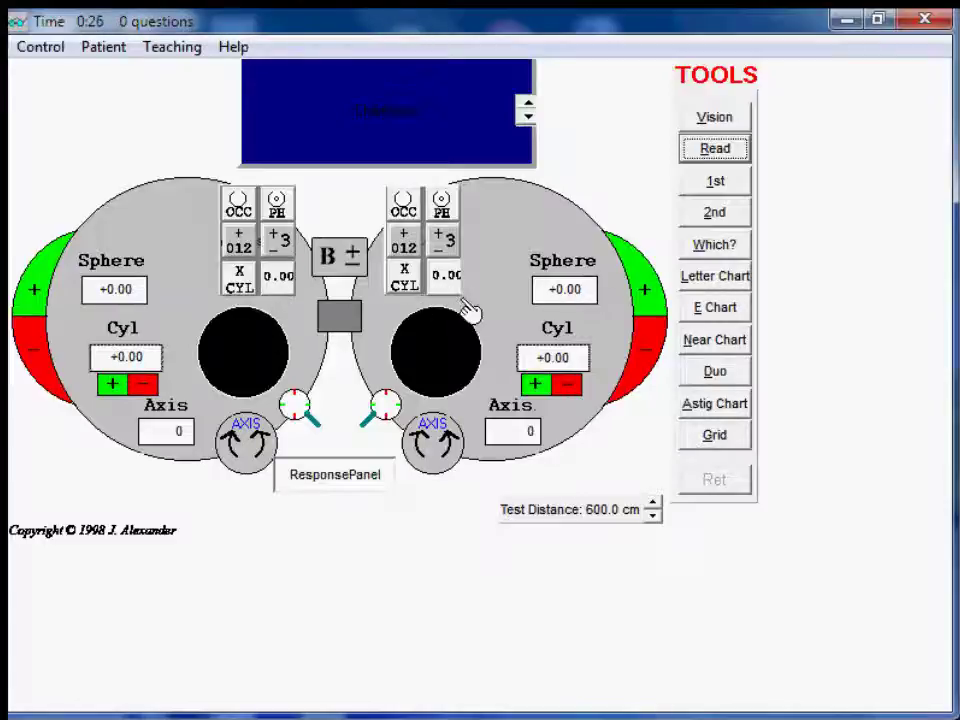
pyautogui.click(410, 214)
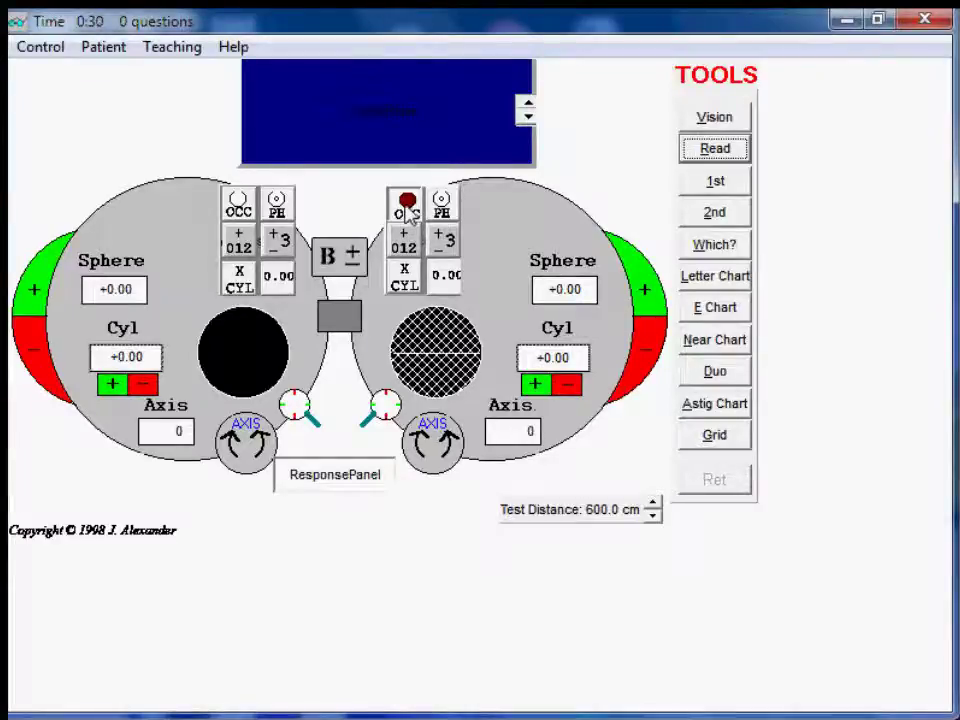
# Display the letter chart and test the patient's right-eye vision with zero power, then +3.00 sphere, then -3.00 sphere.
pyautogui.click(716, 282)
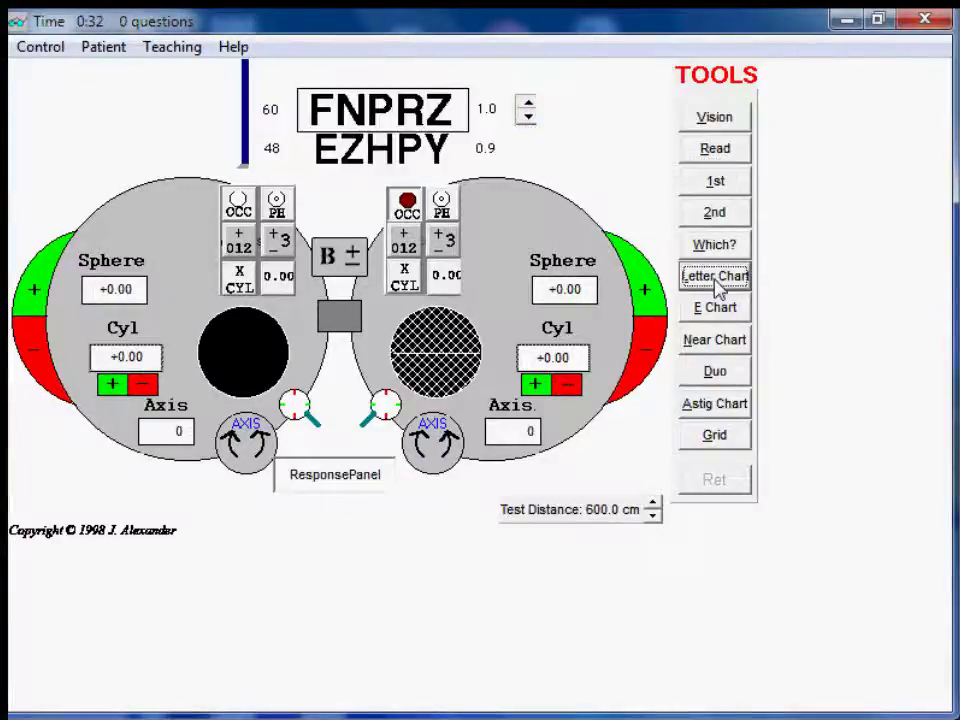
pyautogui.click(731, 123)
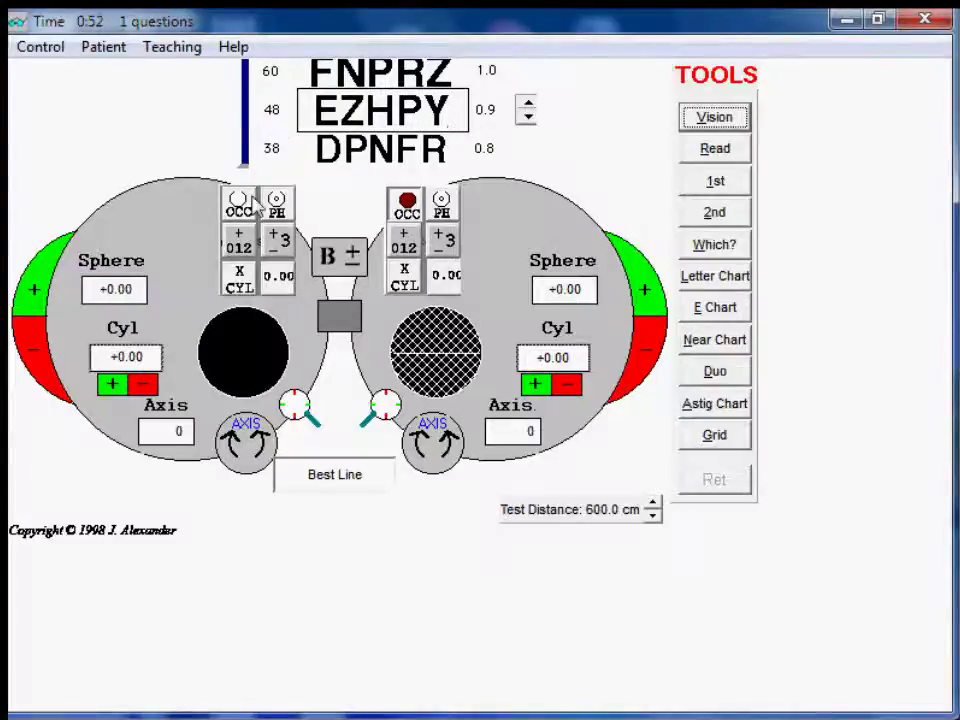
pyautogui.click(278, 243)
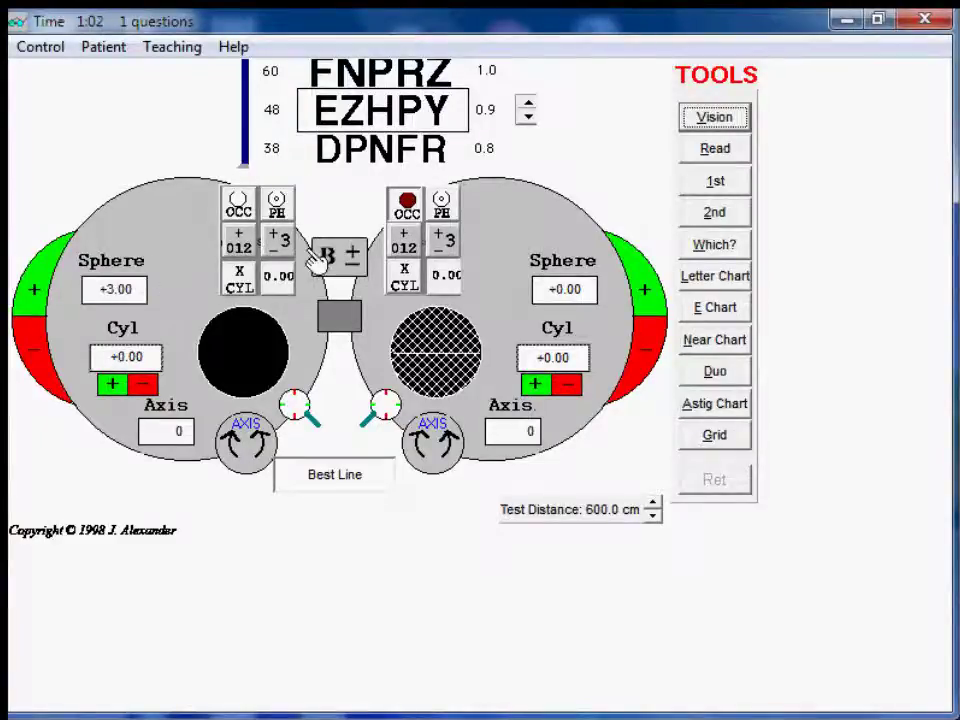
pyautogui.click(712, 121)
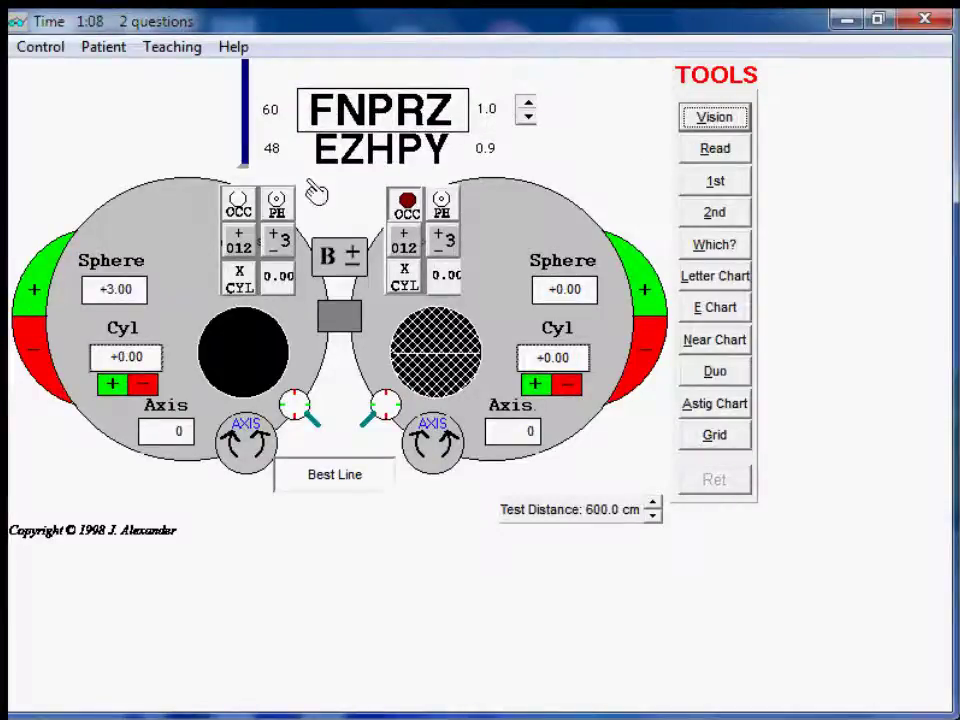
pyautogui.click(280, 257)
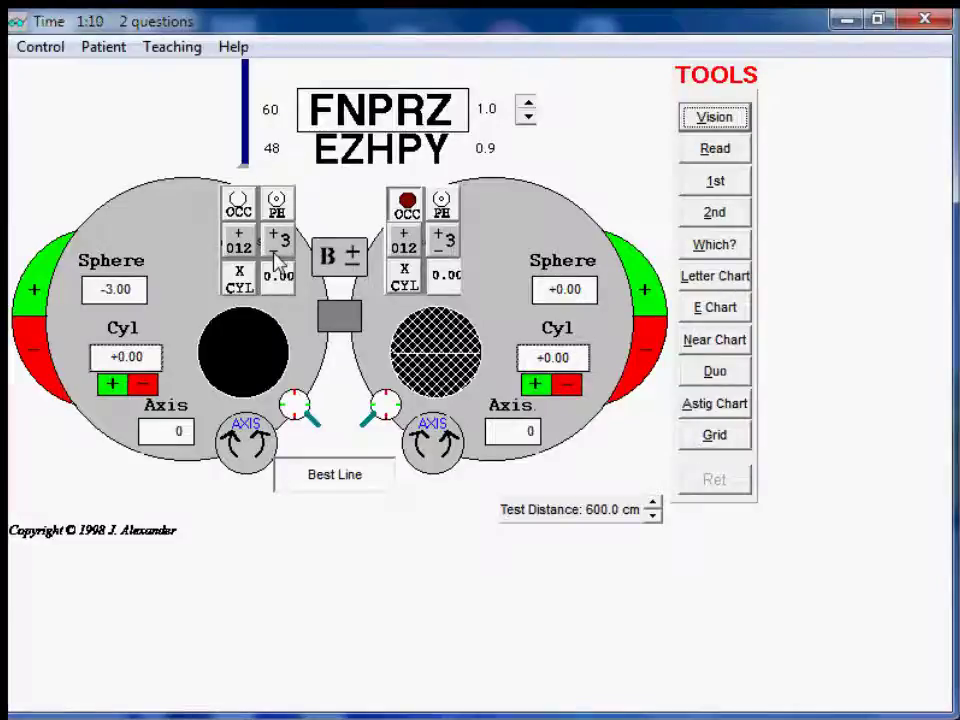
pyautogui.click(733, 121)
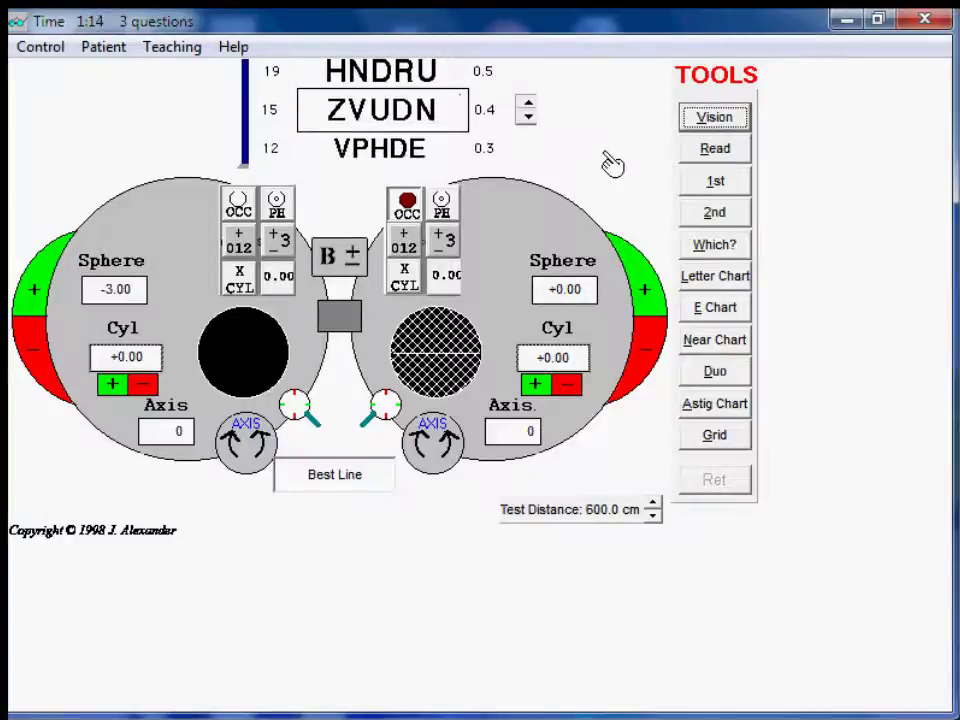
# Move the letter chart to the 6 line and test the right eye's vision with a -3.75 sphere.
pyautogui.click(529, 119)
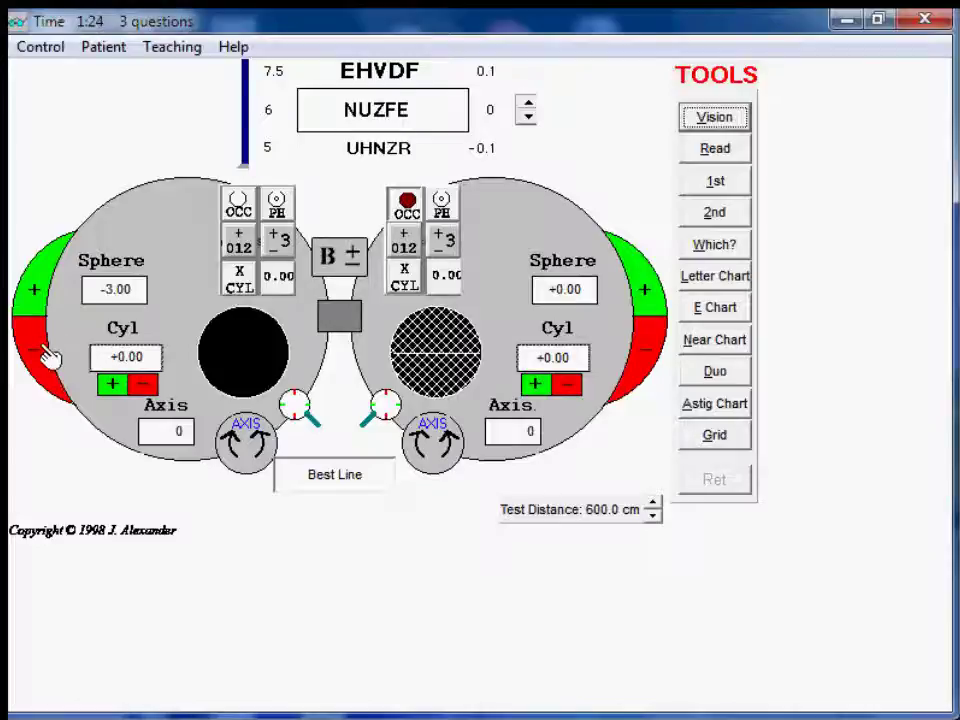
pyautogui.click(38, 293)
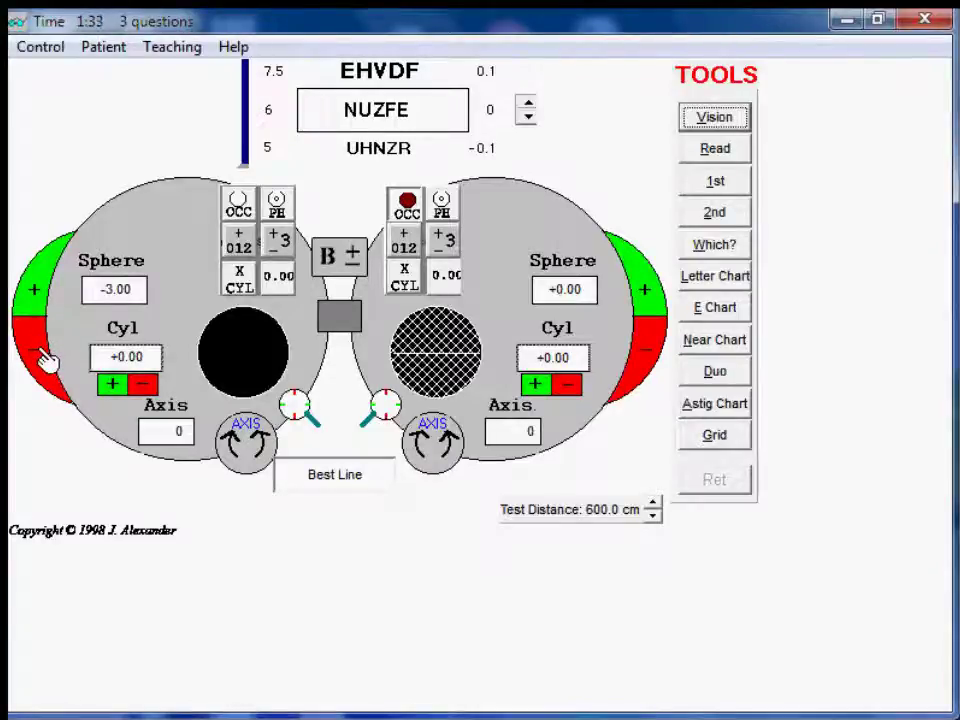
pyautogui.click(47, 362)
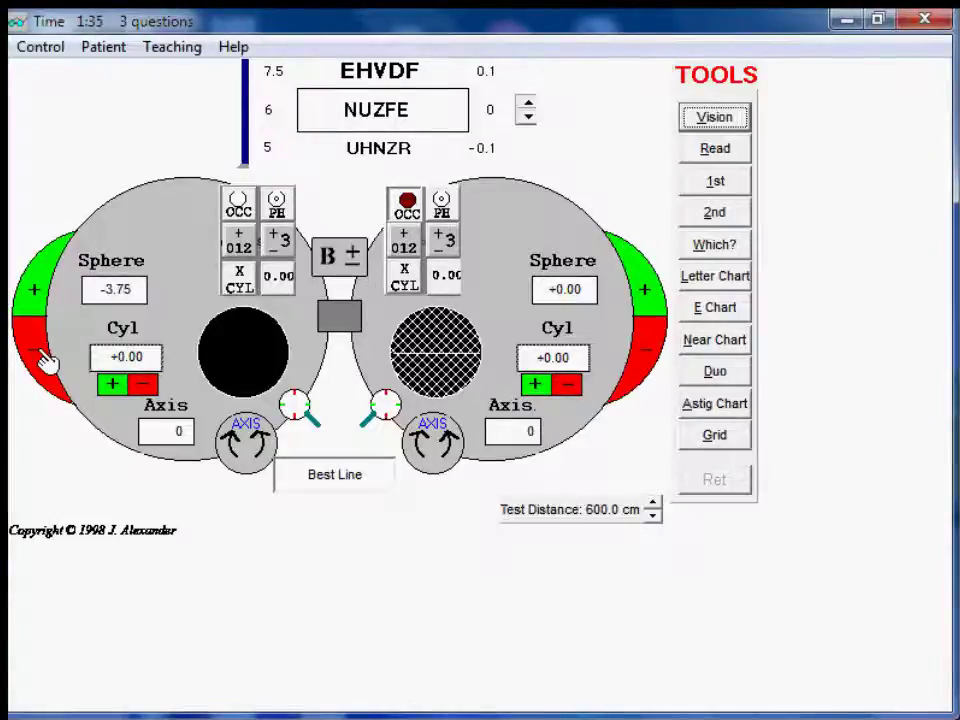
pyautogui.click(735, 121)
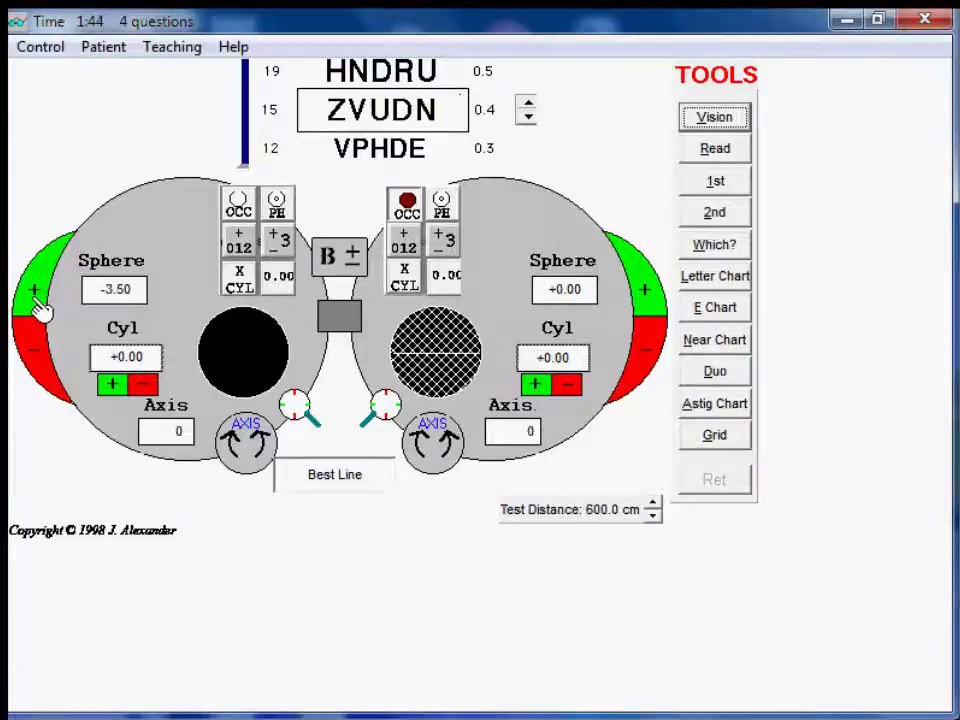
# Test the right eye's vision at each 0.25 step from -3.50 to -2.50 sphere and settle on -2.75.
pyautogui.click(728, 119)
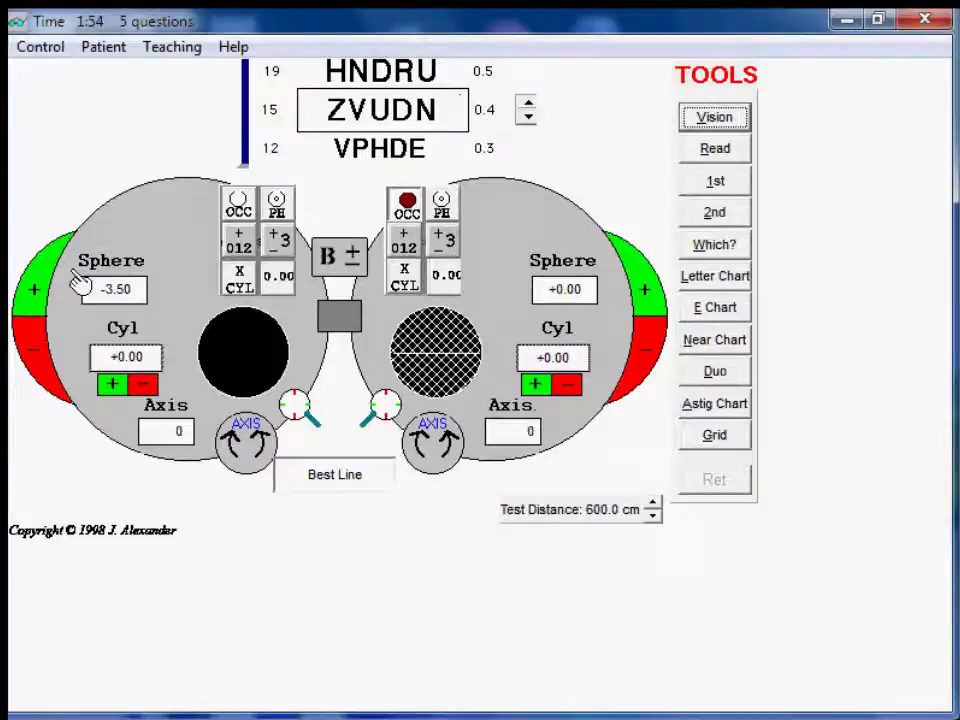
pyautogui.click(38, 293)
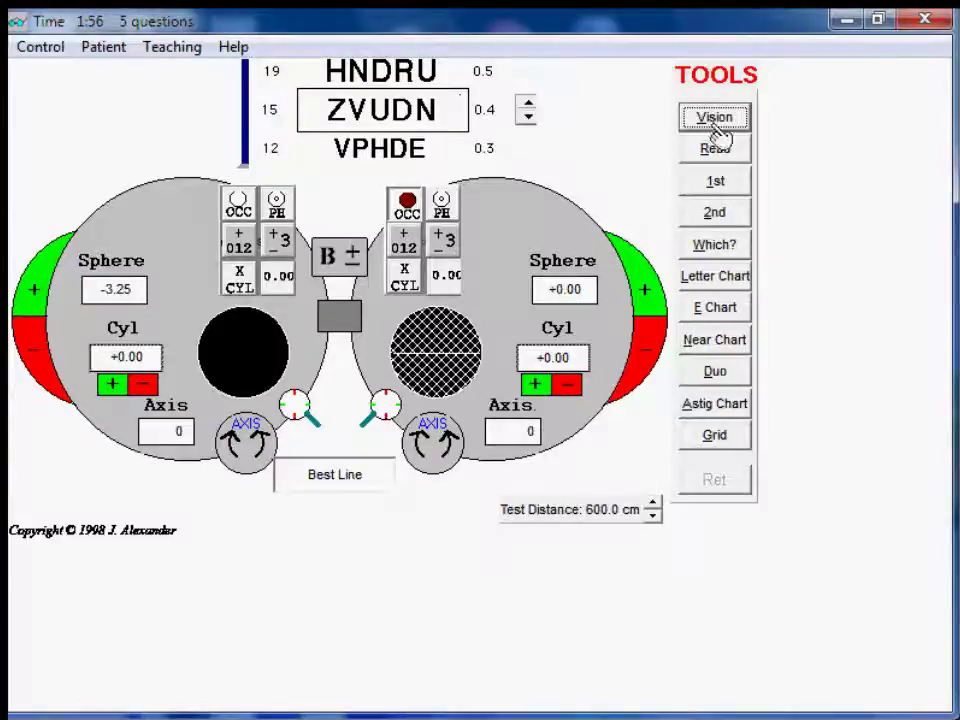
pyautogui.click(38, 300)
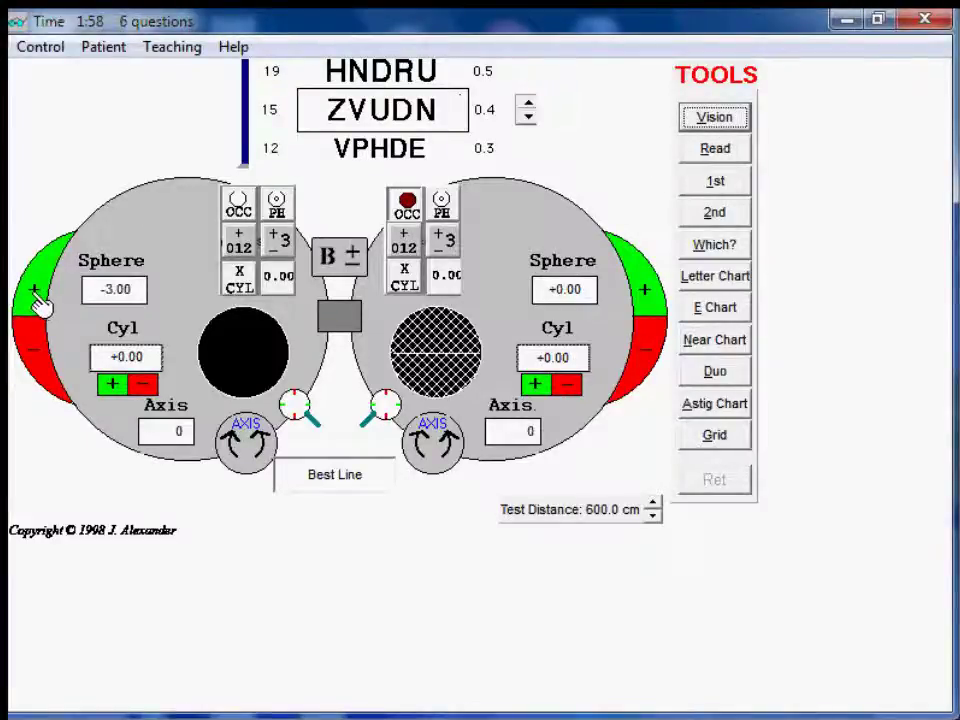
pyautogui.click(726, 121)
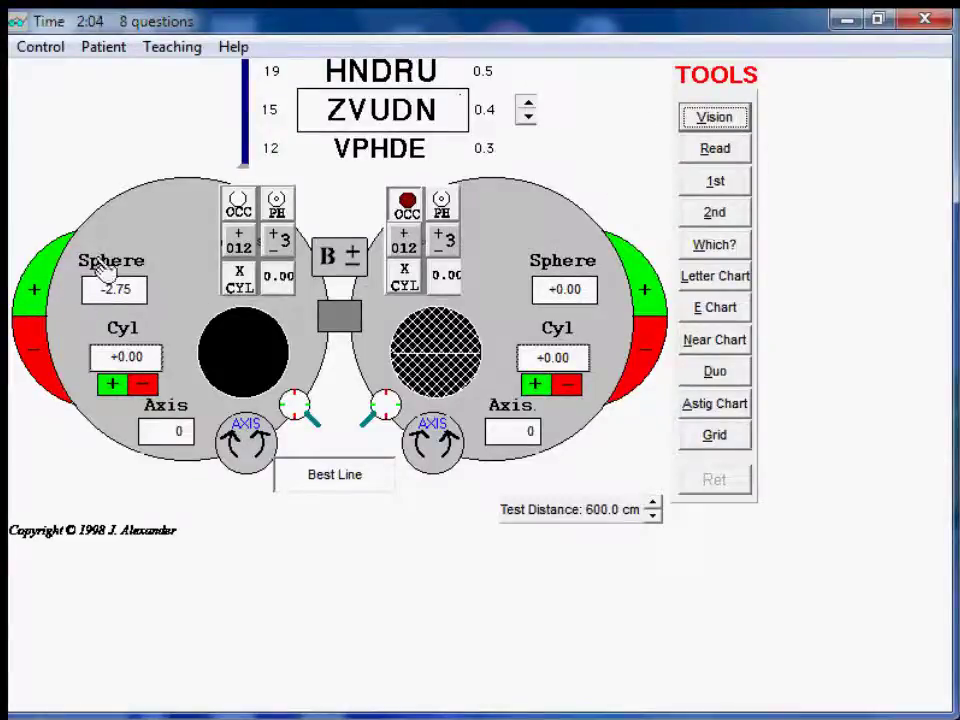
pyautogui.click(35, 296)
pyautogui.click(710, 125)
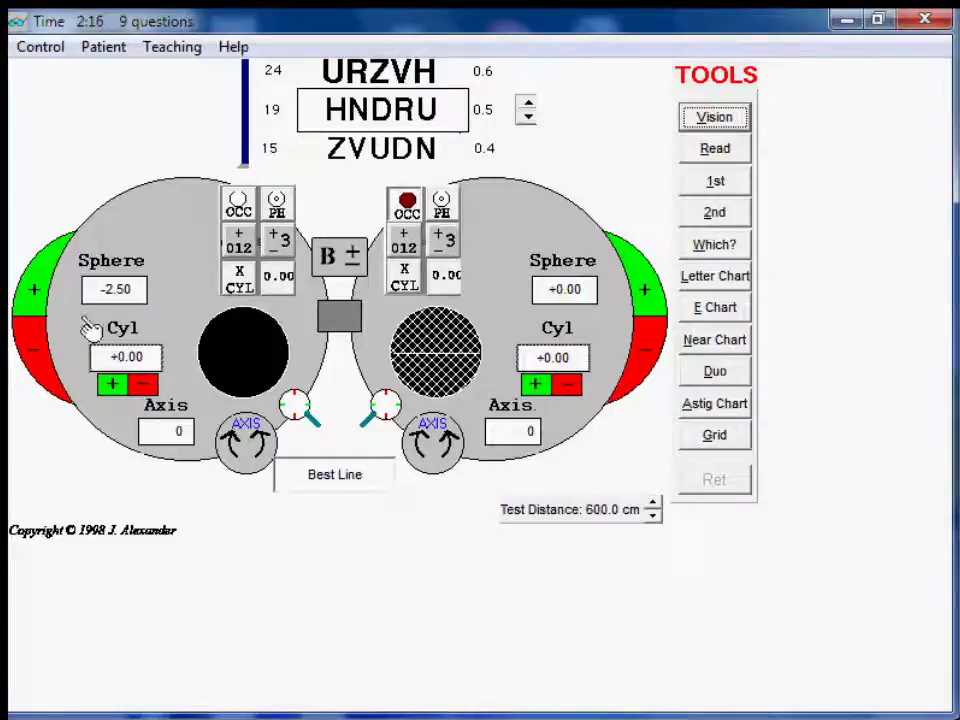
pyautogui.click(45, 352)
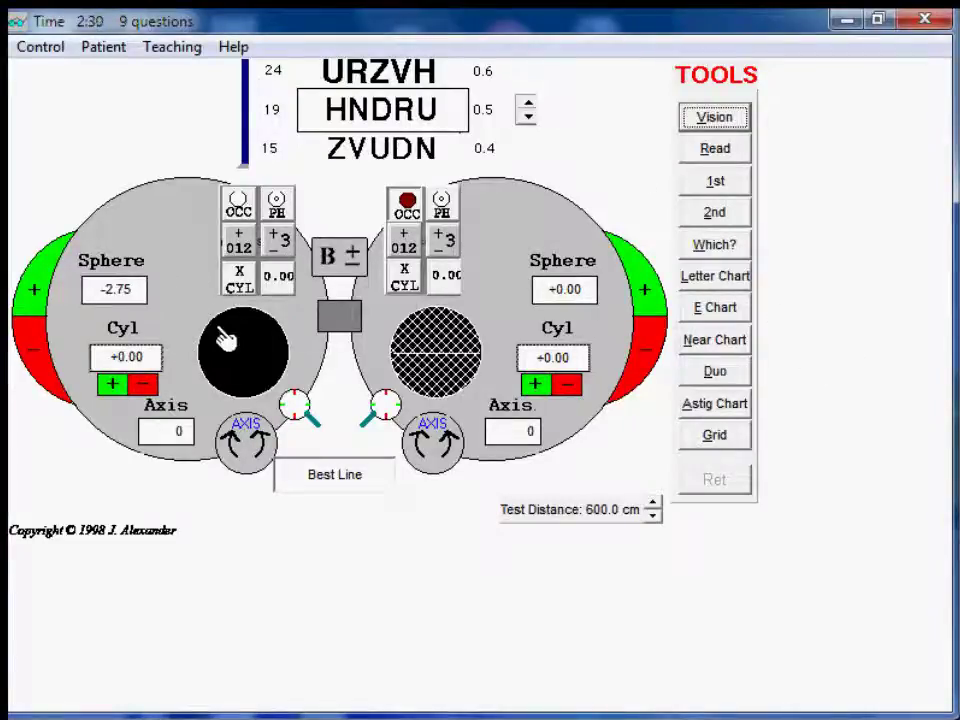
# Place the cross cylinder before the right eye with its handle at axis 0 and ask which of the two views is clearer.
pyautogui.click(299, 410)
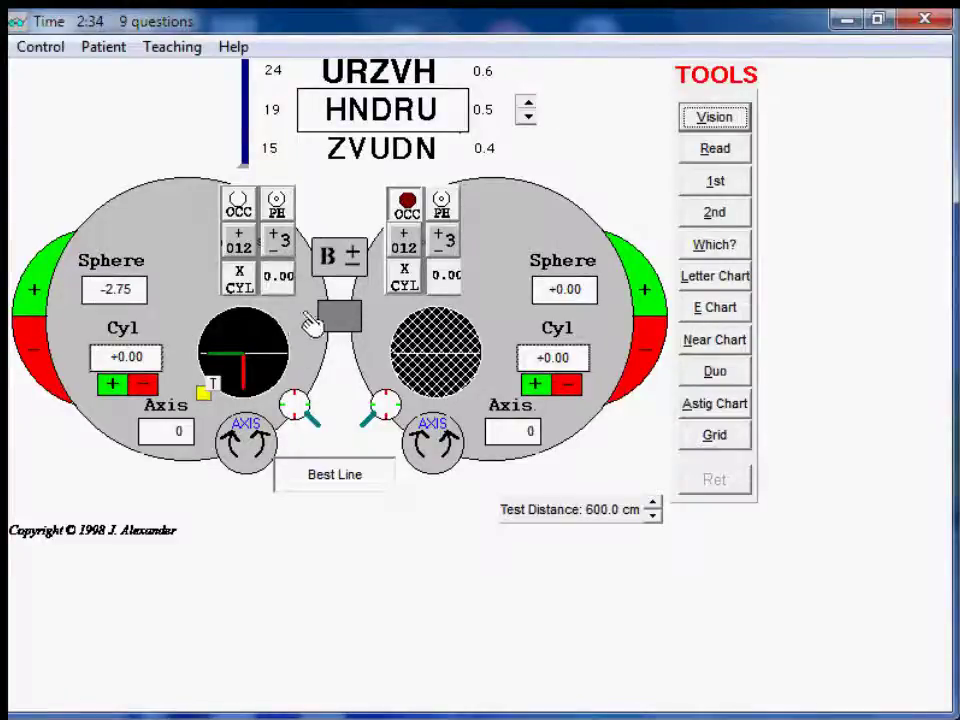
pyautogui.moveTo(210, 404); pyautogui.dragTo(196, 354)
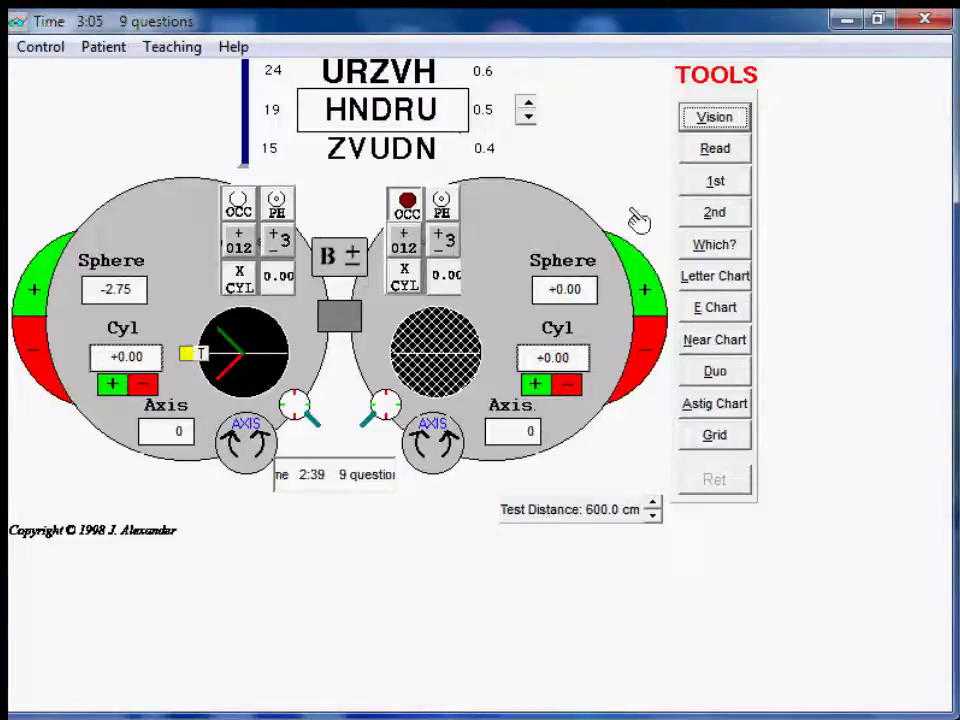
pyautogui.click(737, 190)
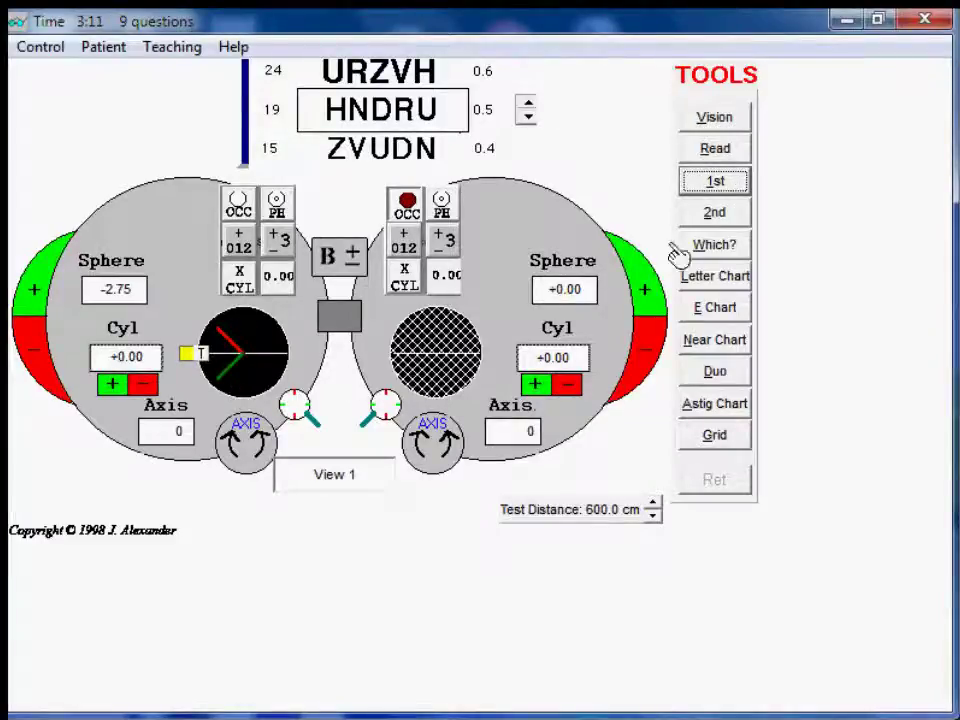
pyautogui.click(718, 213)
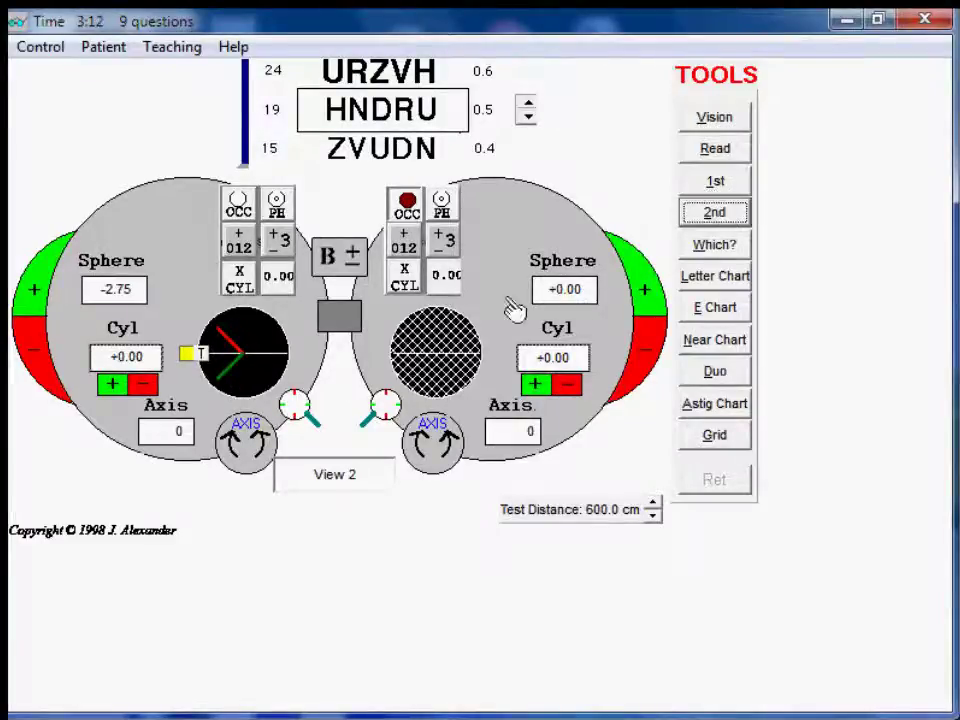
pyautogui.click(742, 250)
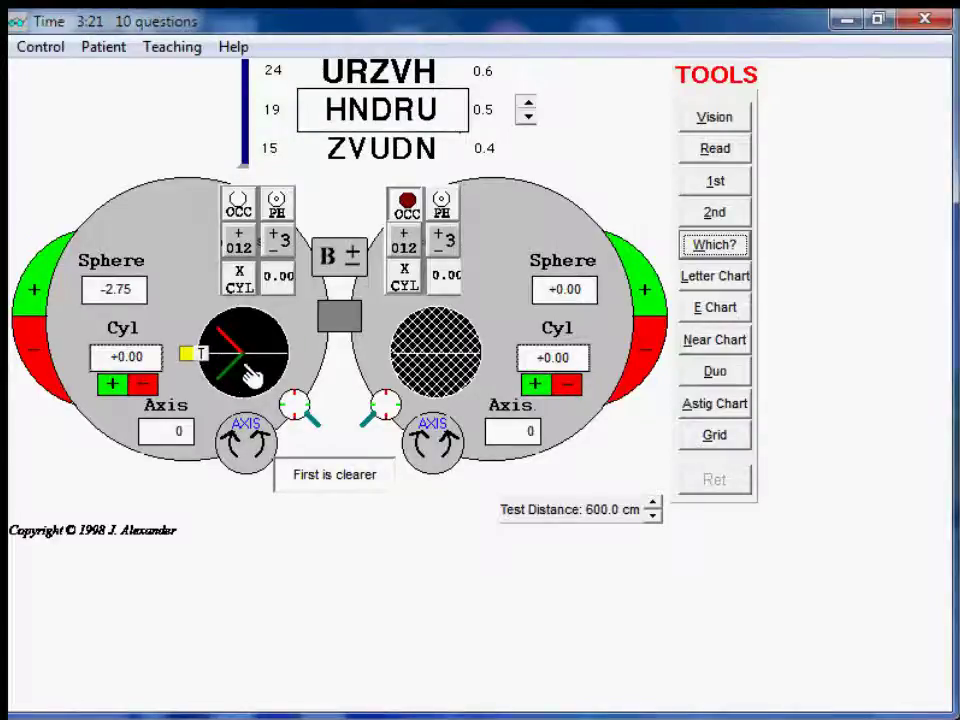
# Rotate the right eye's axis to 46 and ask which of the two cross-cylinder views is clearer.
pyautogui.click(204, 358)
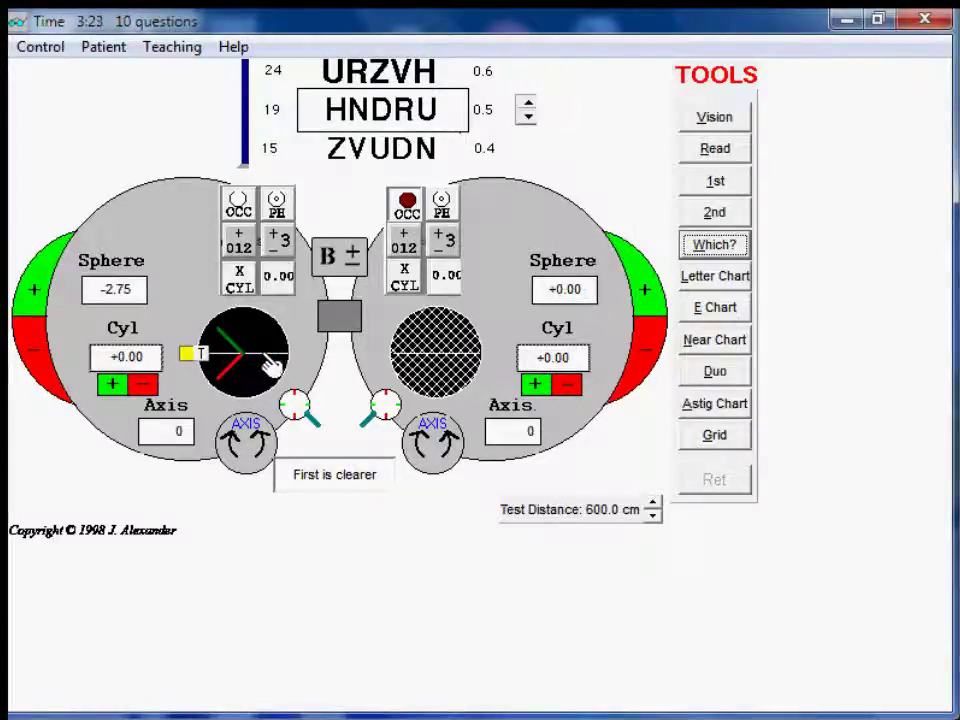
pyautogui.moveTo(287, 368); pyautogui.dragTo(295, 325)
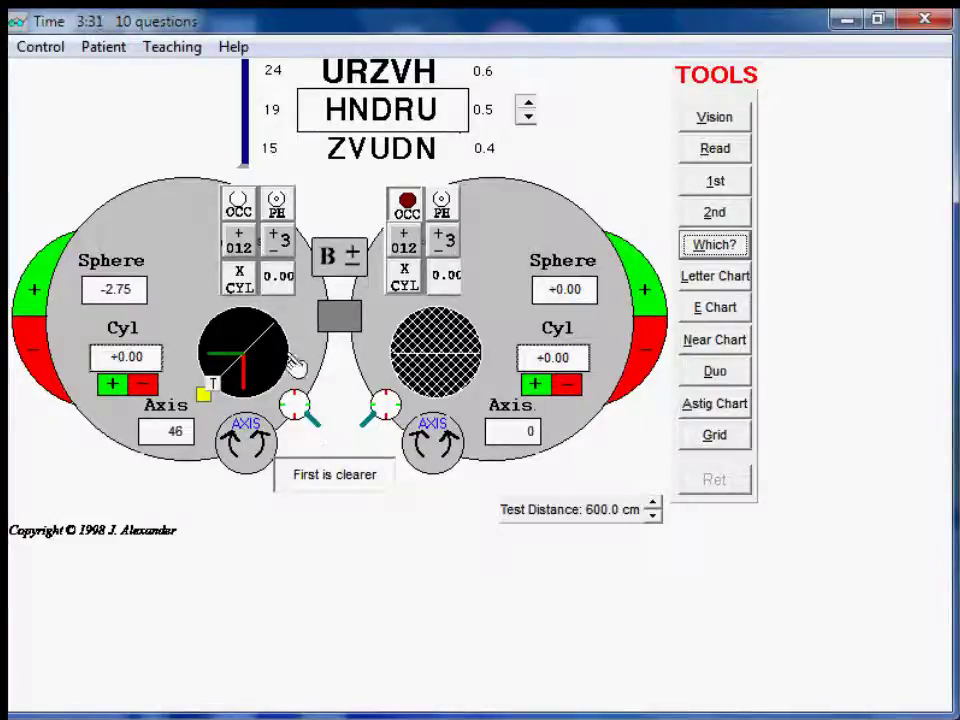
pyautogui.click(728, 183)
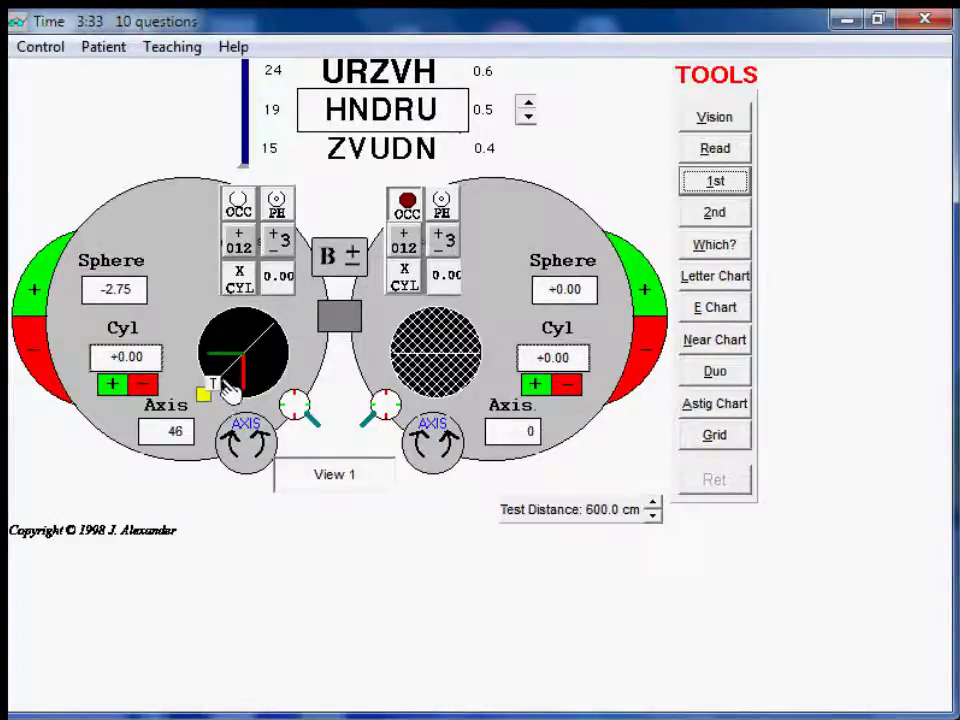
pyautogui.click(718, 214)
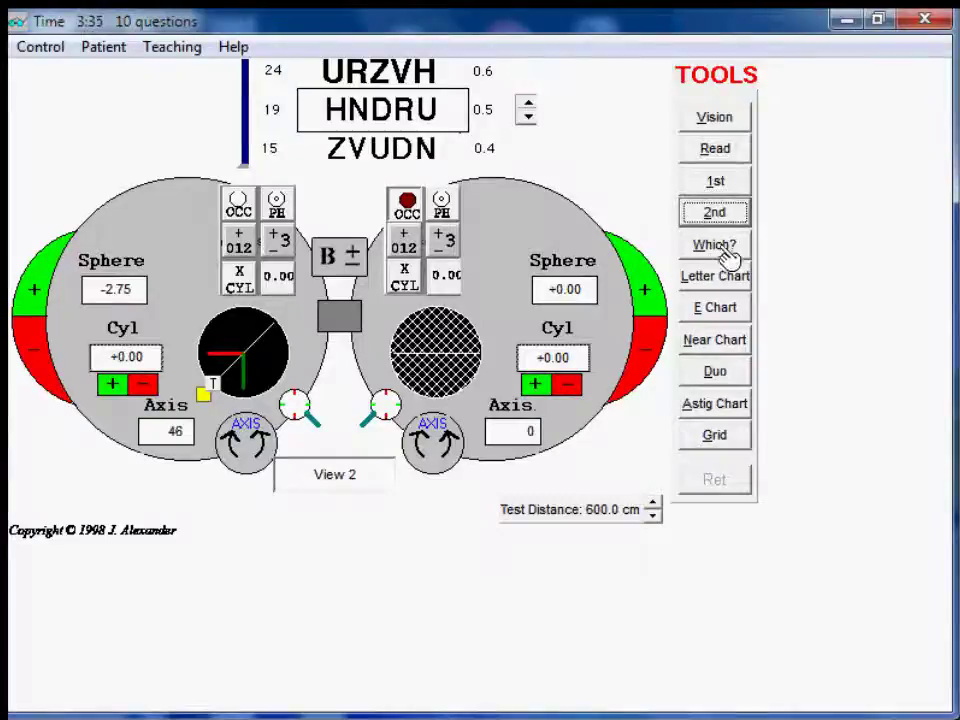
pyautogui.click(722, 250)
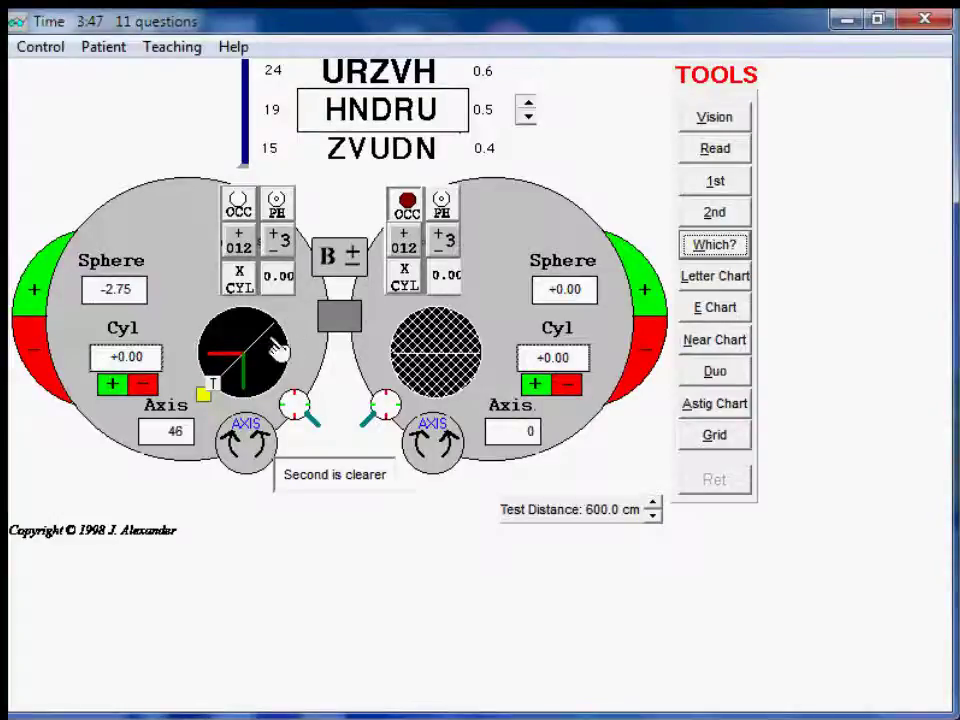
# Rotate the right eye's axis to 27 and ask which of the two cross-cylinder views is clearer.
pyautogui.moveTo(279, 343); pyautogui.dragTo(285, 350)
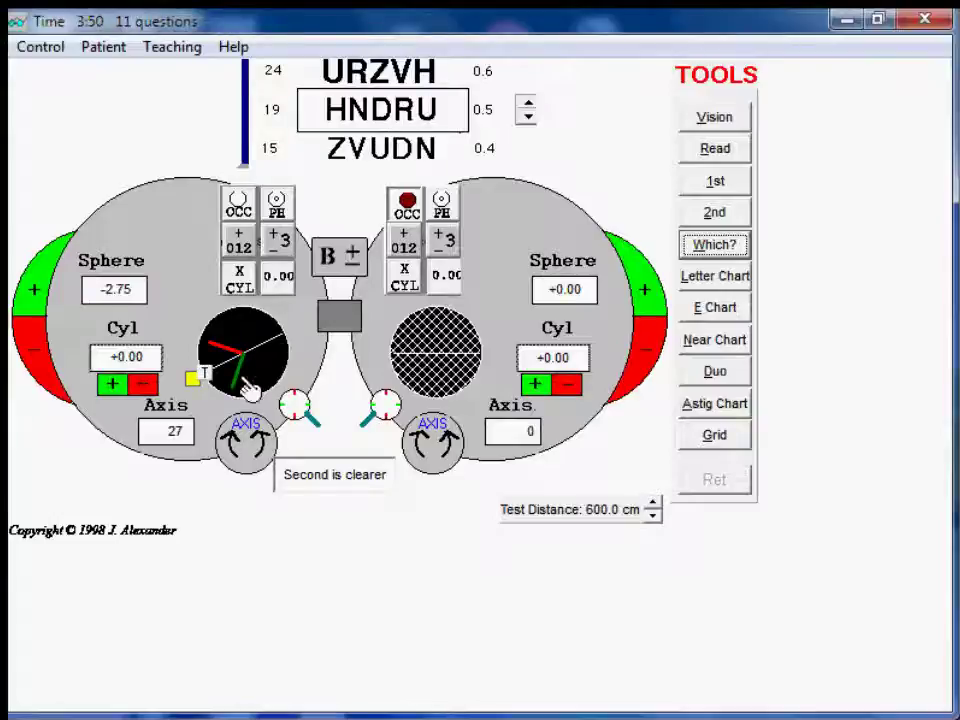
pyautogui.click(730, 182)
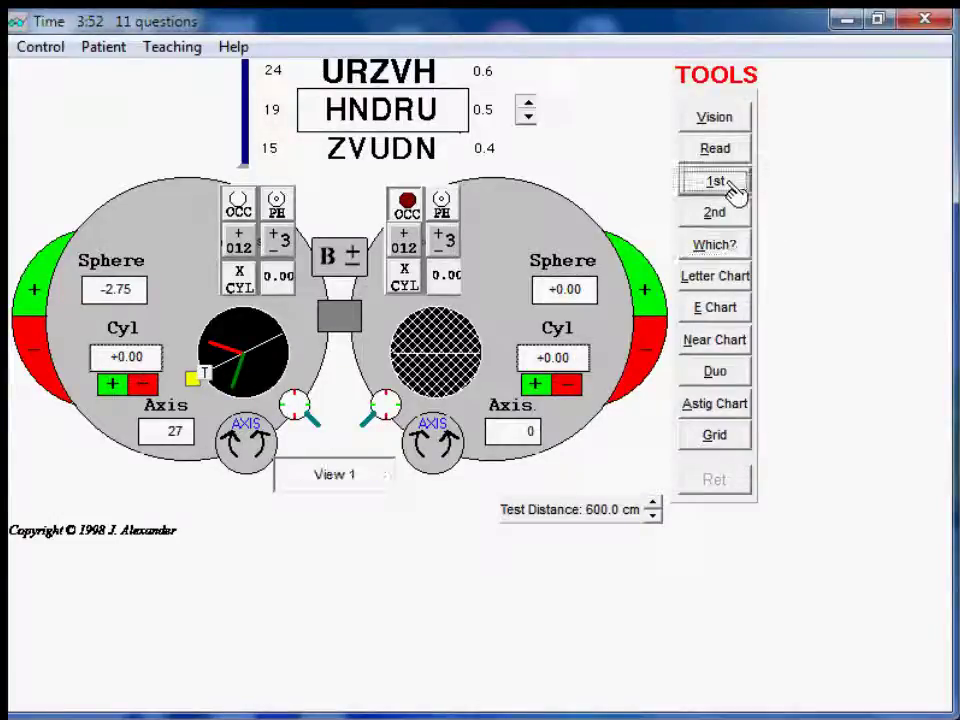
pyautogui.click(722, 213)
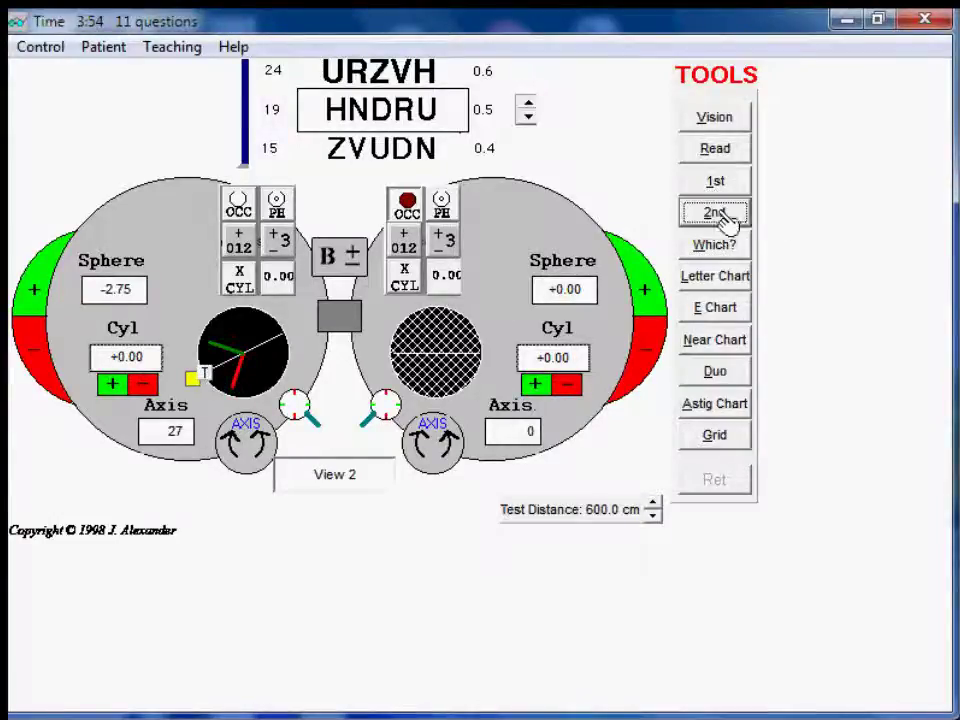
pyautogui.click(722, 247)
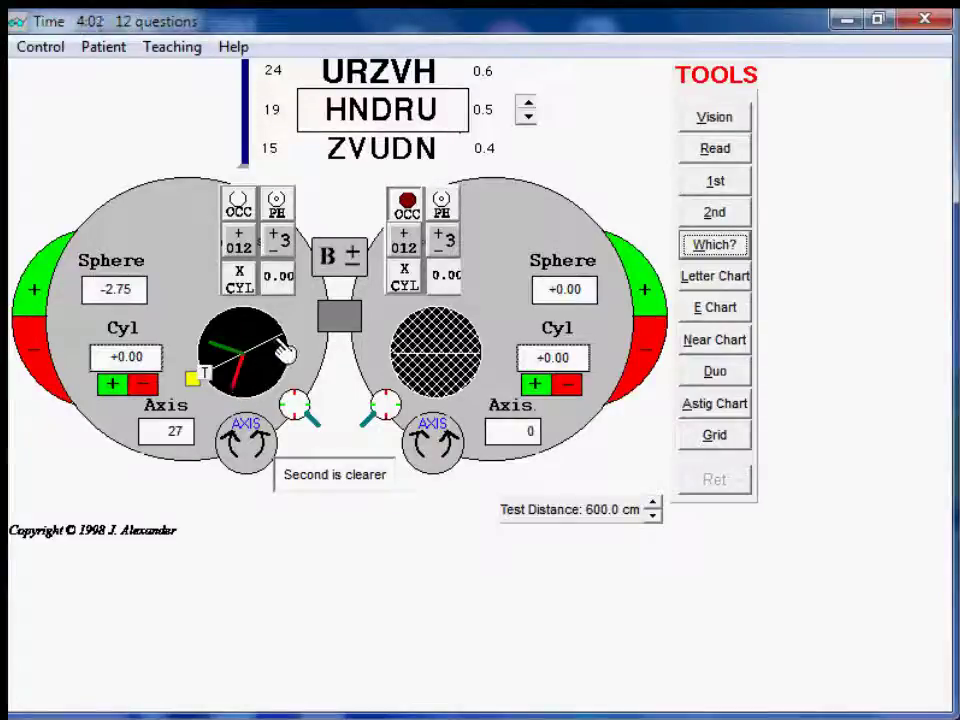
# Rotate the right eye's axis to 39 and ask which of the two cross-cylinder views is clearer.
pyautogui.moveTo(291, 349); pyautogui.dragTo(293, 331)
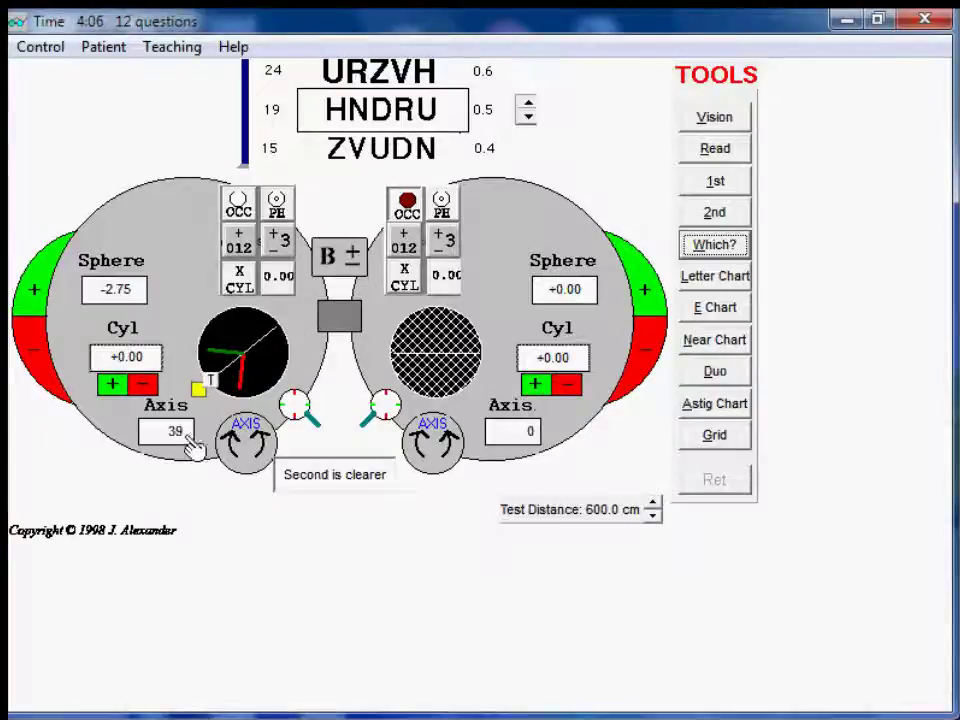
pyautogui.click(715, 181)
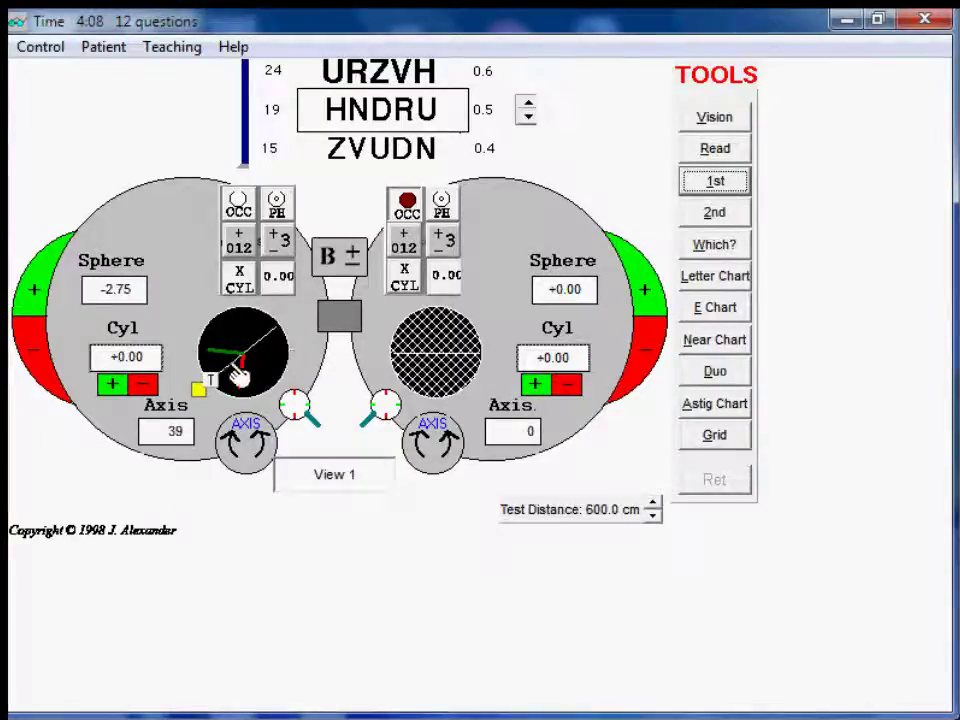
pyautogui.click(726, 214)
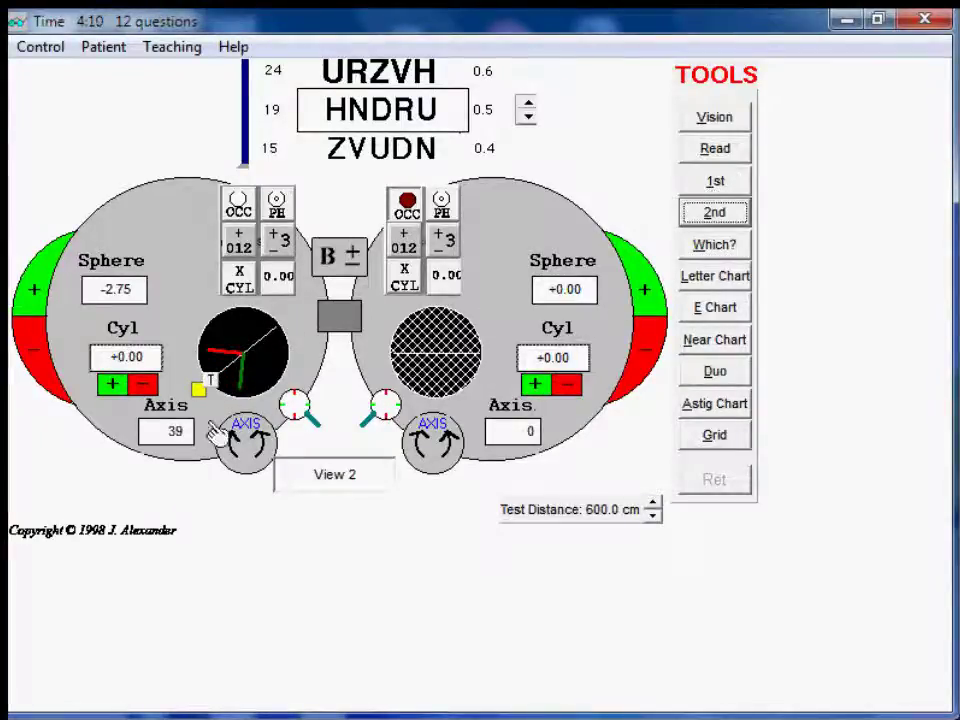
pyautogui.click(730, 245)
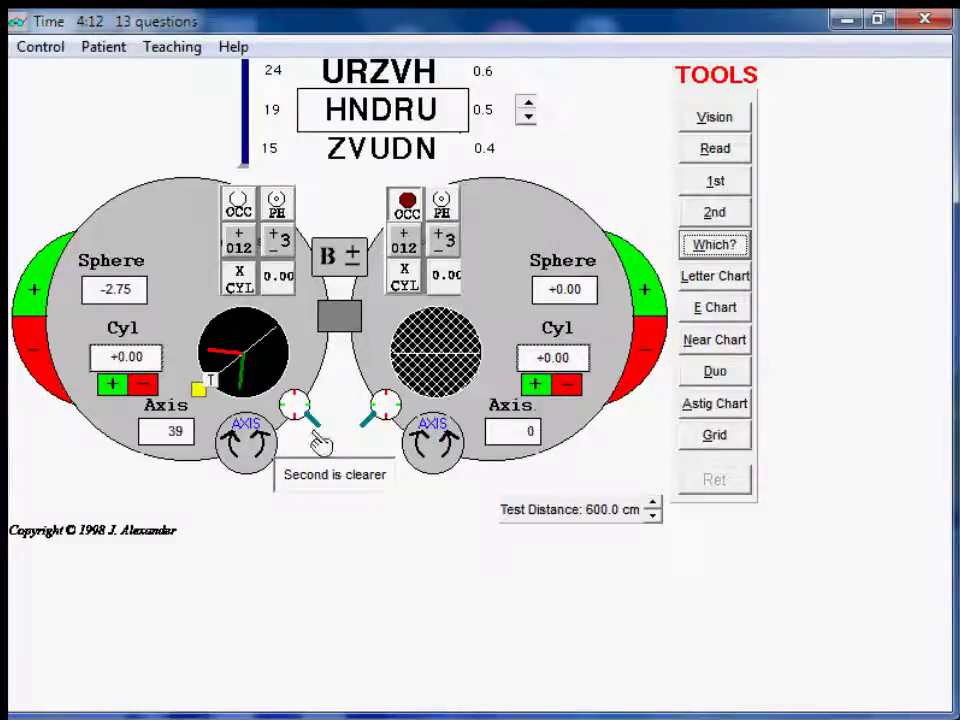
# Rotate the right eye's axis to 36 and ask the patient to compare the two cross-cylinder views.
pyautogui.click(283, 343)
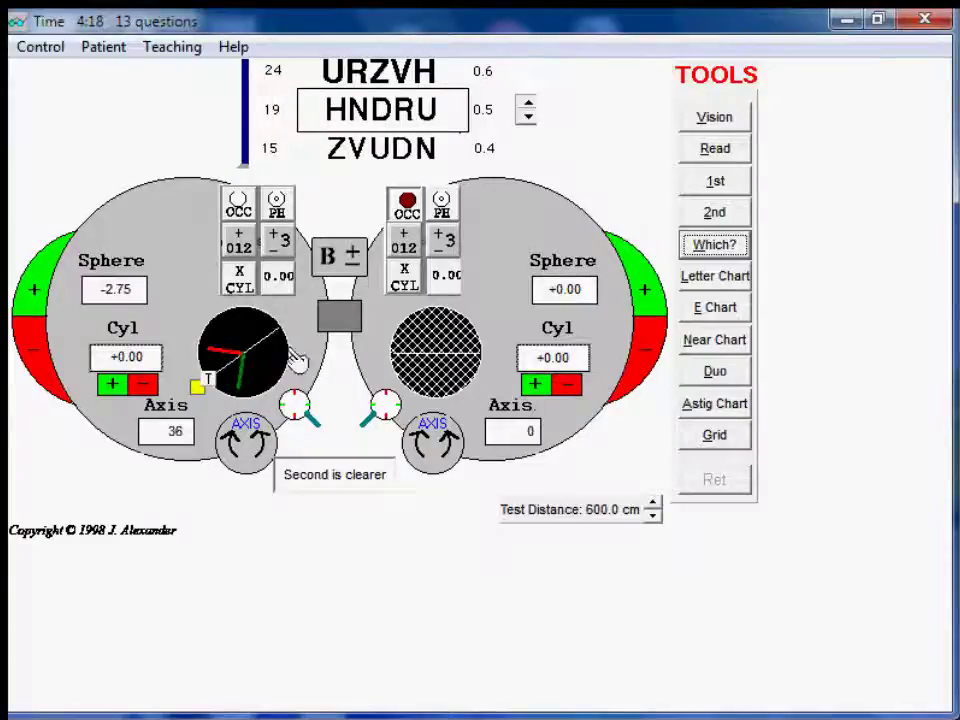
pyautogui.click(742, 186)
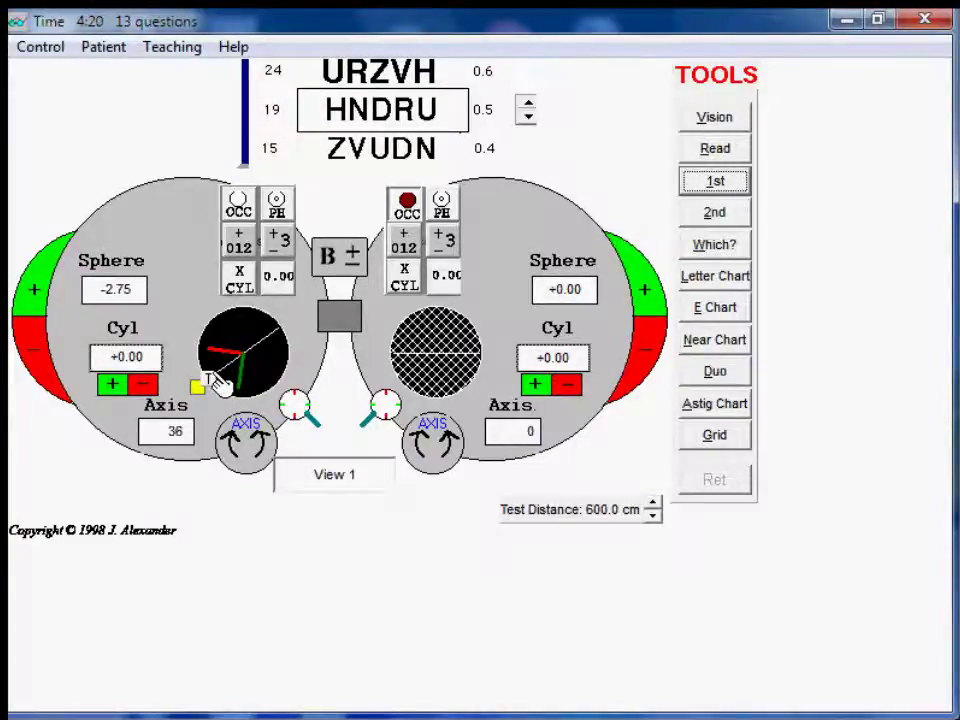
pyautogui.click(716, 214)
pyautogui.click(714, 246)
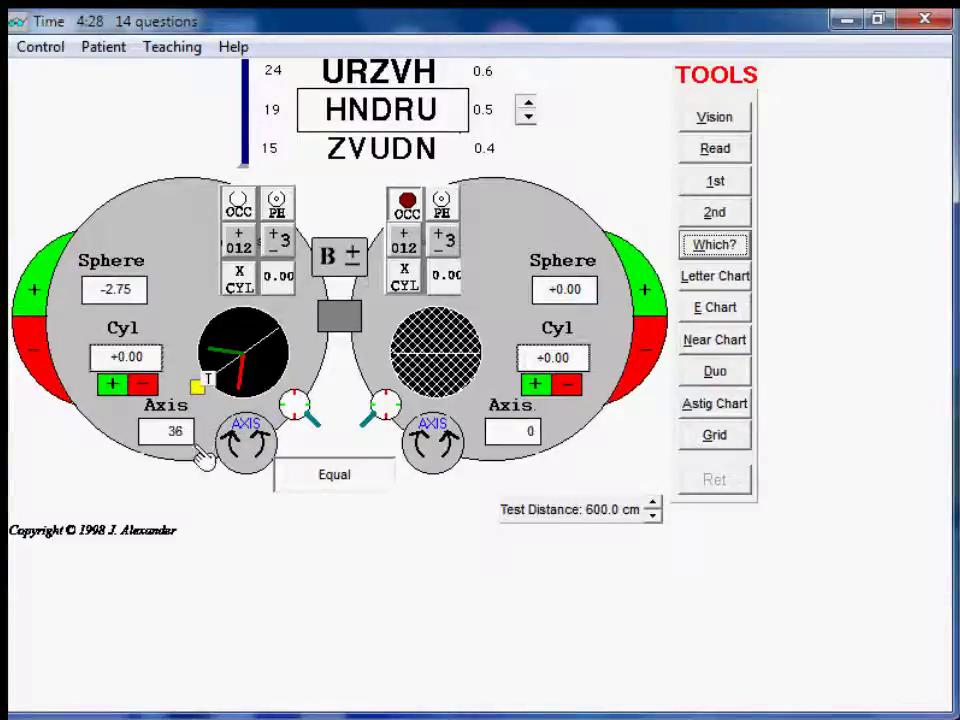
# Fine-tune the right eye's axis to 35 and ask the patient to compare the two cross-cylinder views.
pyautogui.click(240, 462)
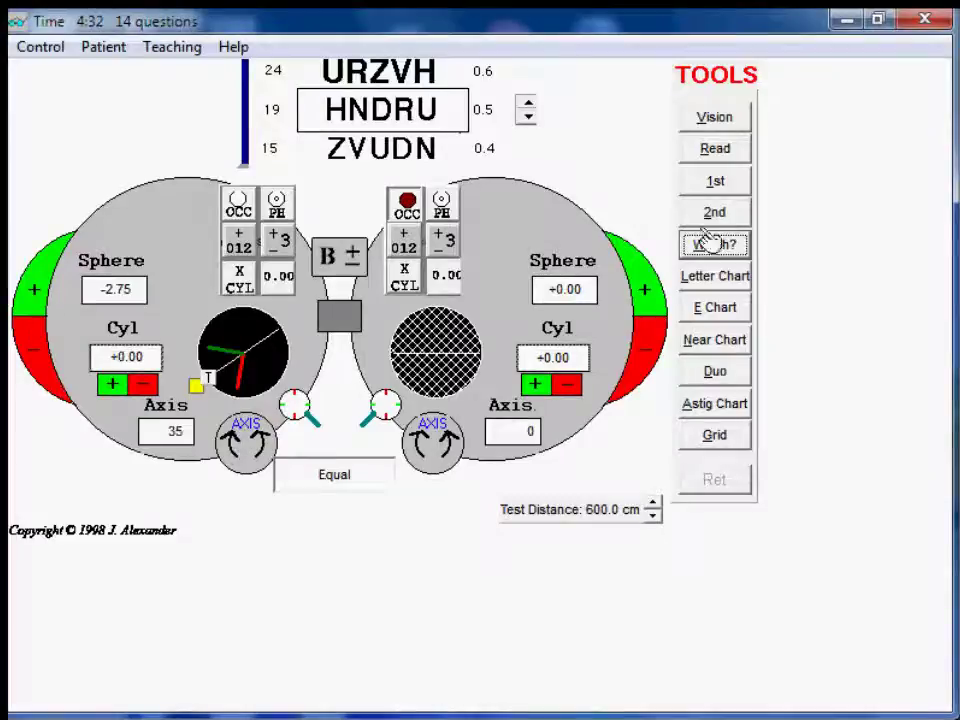
pyautogui.click(712, 182)
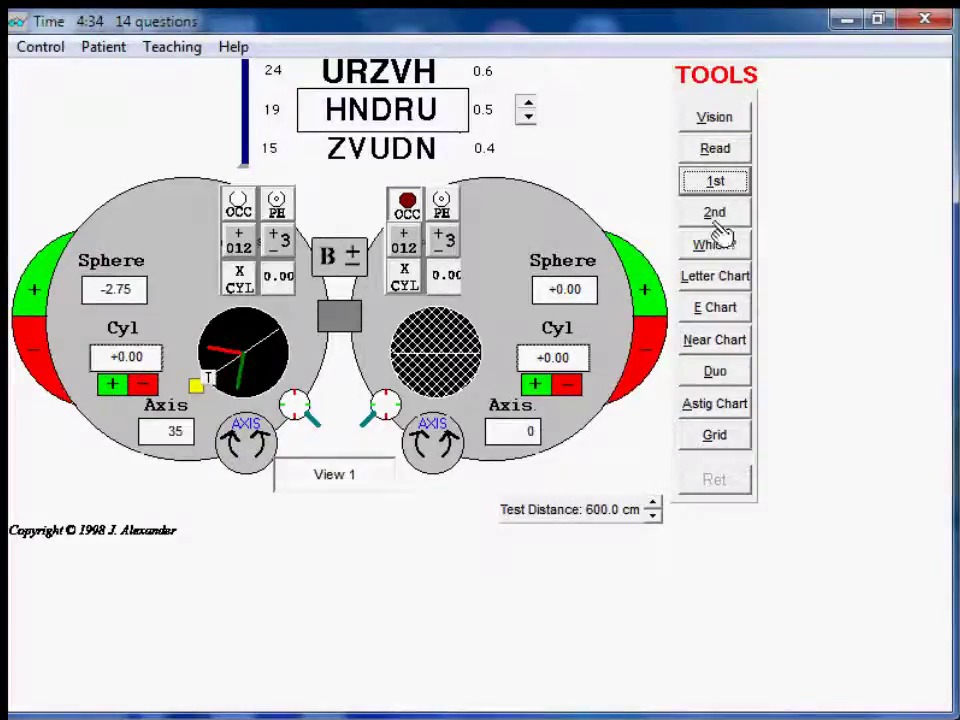
pyautogui.click(714, 213)
pyautogui.click(733, 250)
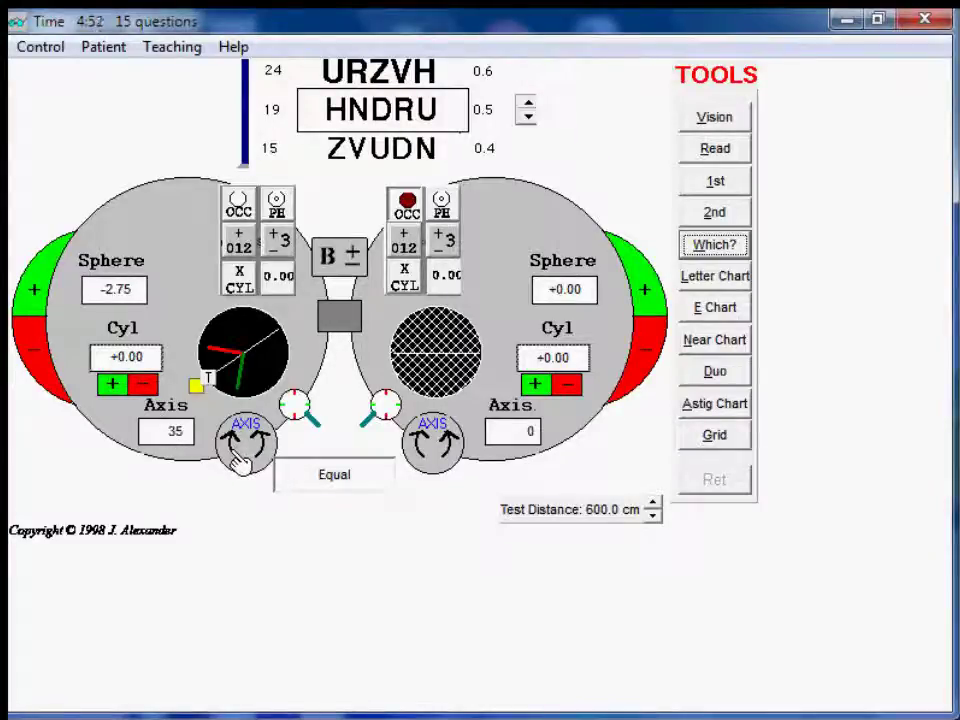
# Fine-tune the right eye's axis to 33 and ask the patient to compare the two cross-cylinder views.
pyautogui.click(238, 458)
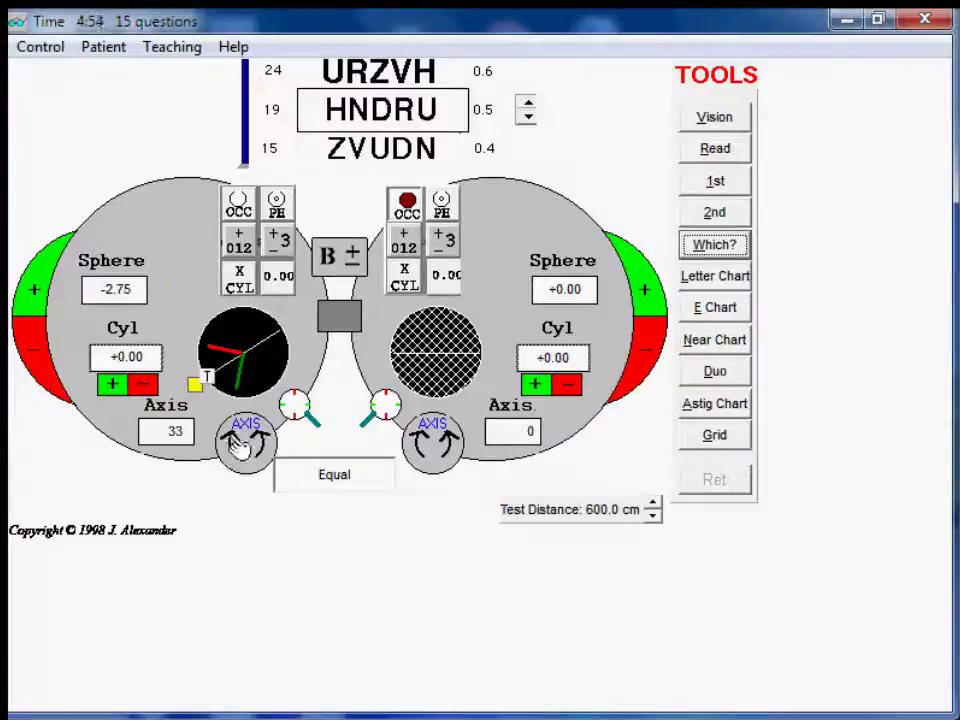
pyautogui.click(716, 184)
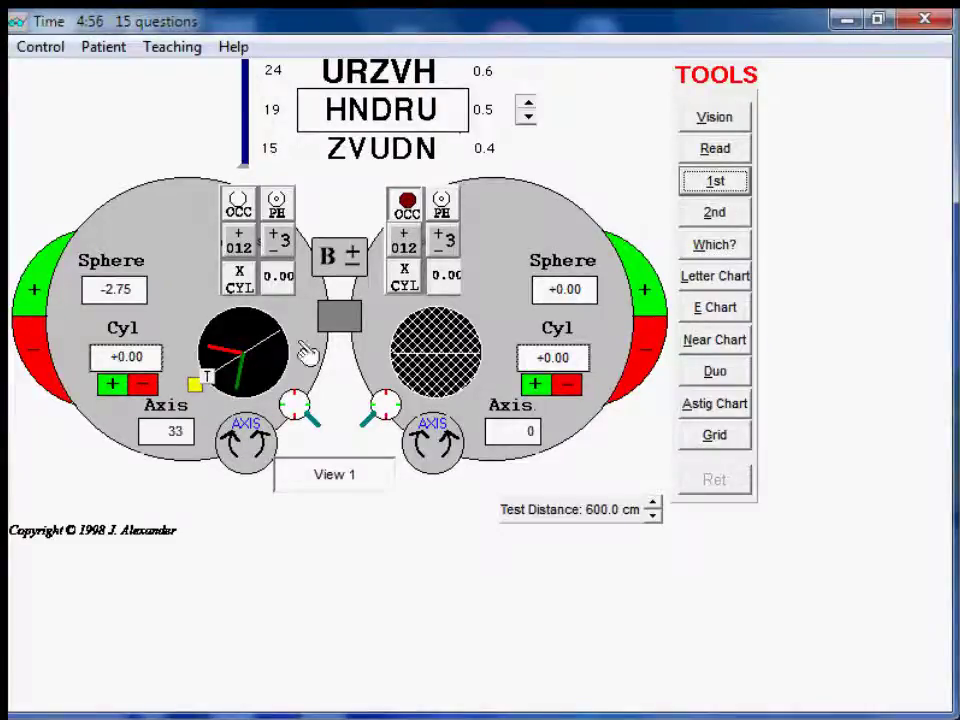
pyautogui.click(715, 212)
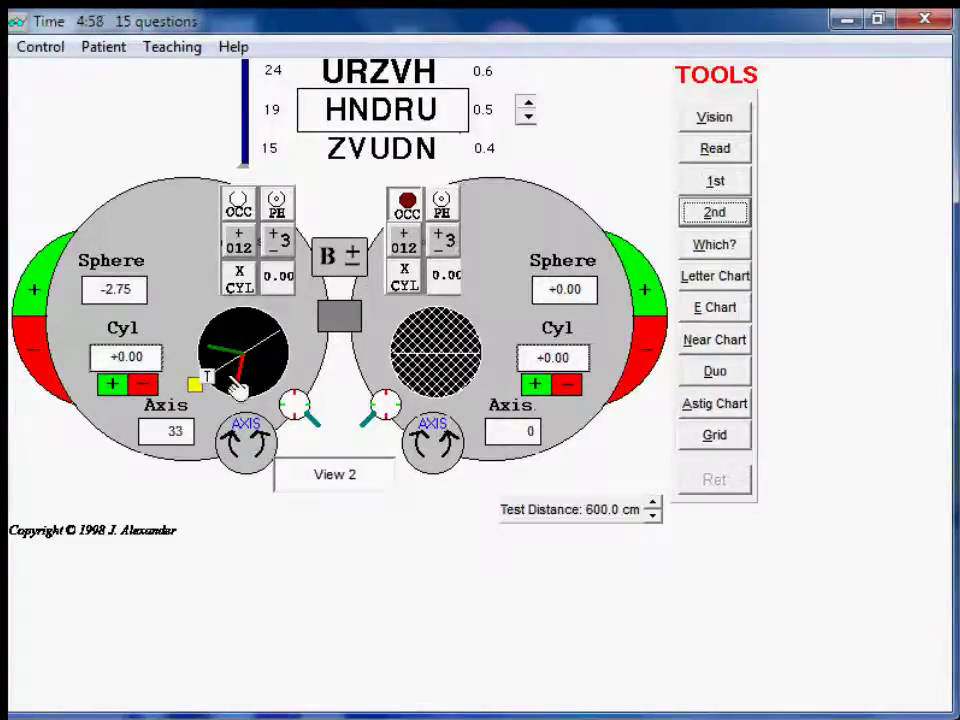
pyautogui.click(708, 252)
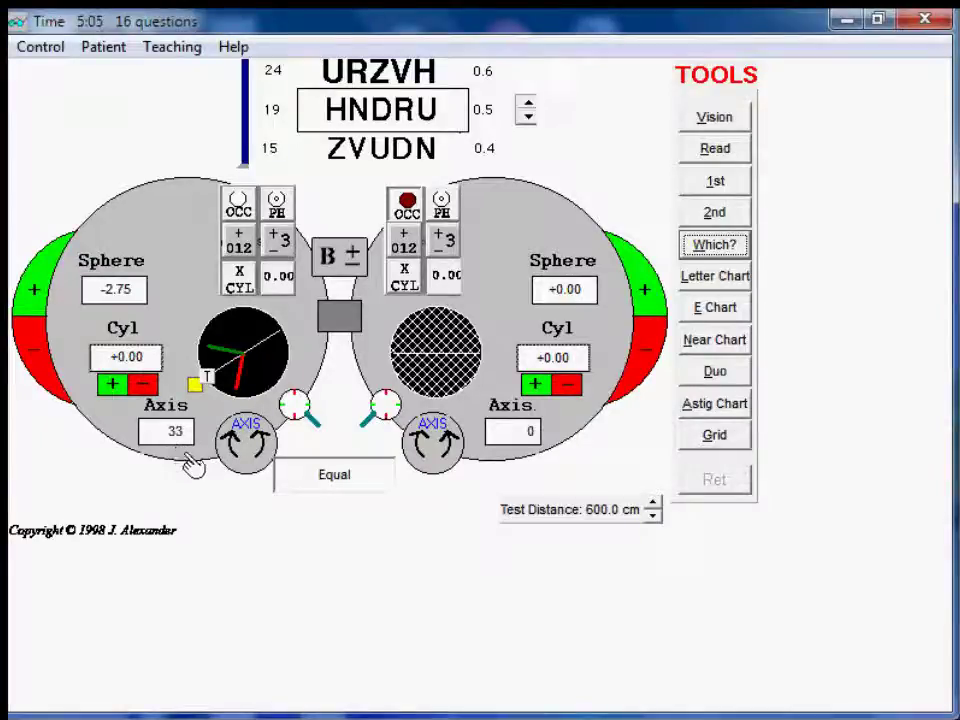
# Compare the two cross-cylinder views with the right eye's axis at 32, and settle on axis 34.
pyautogui.click(240, 447)
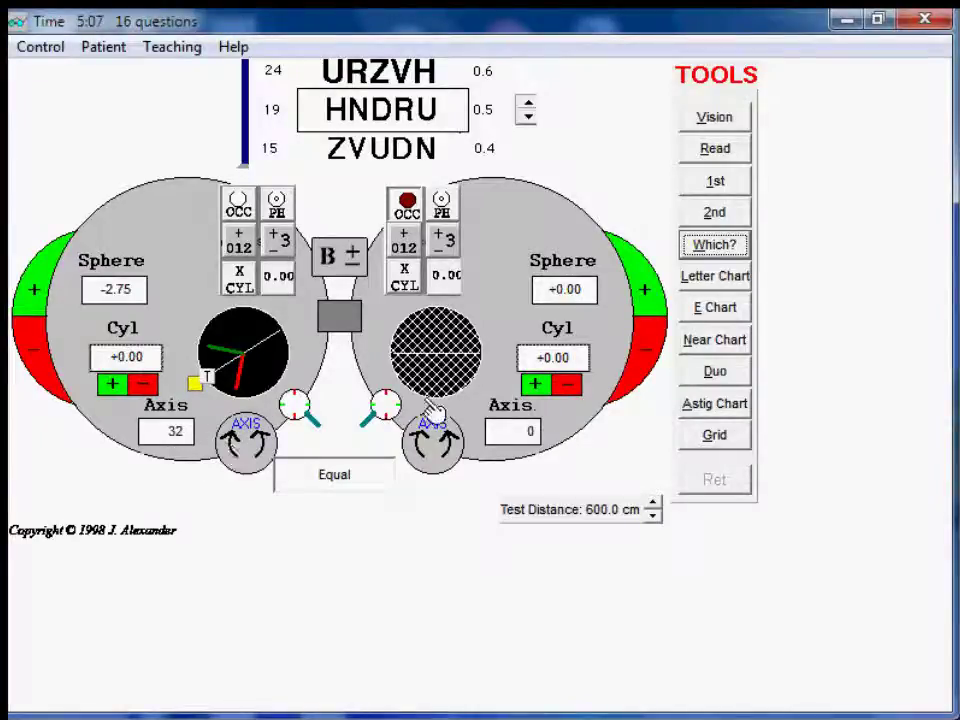
pyautogui.click(717, 187)
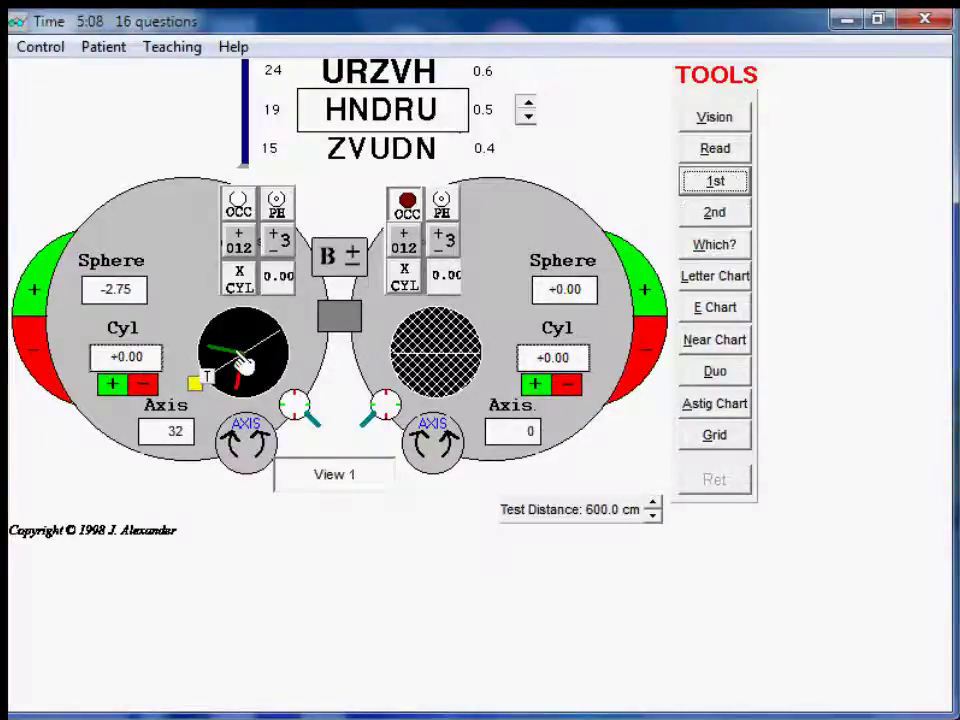
pyautogui.click(714, 212)
pyautogui.click(713, 247)
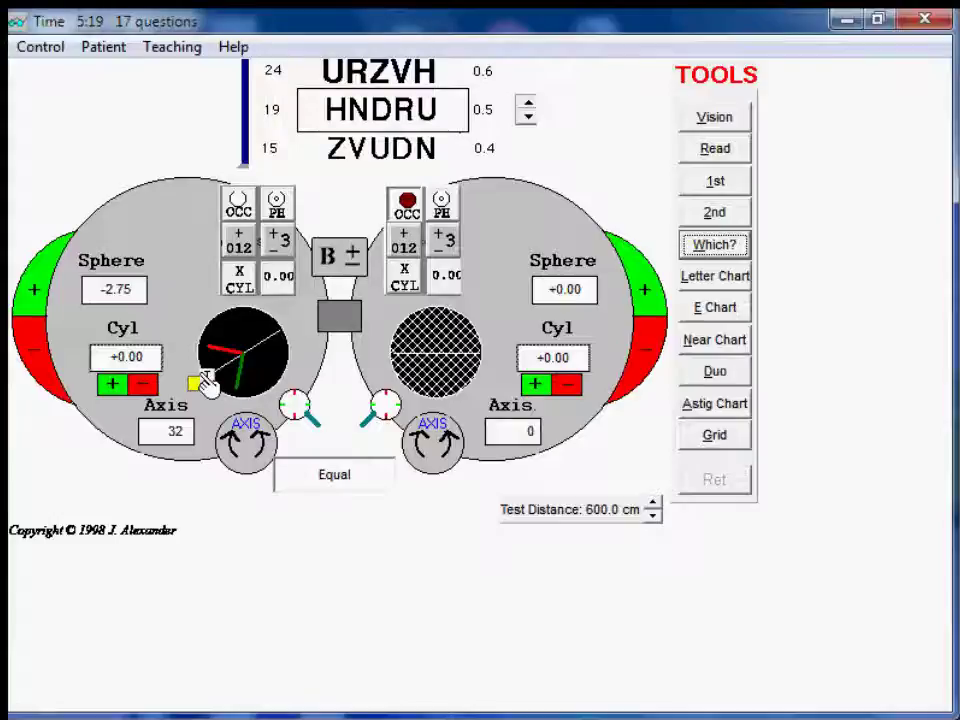
pyautogui.click(266, 447)
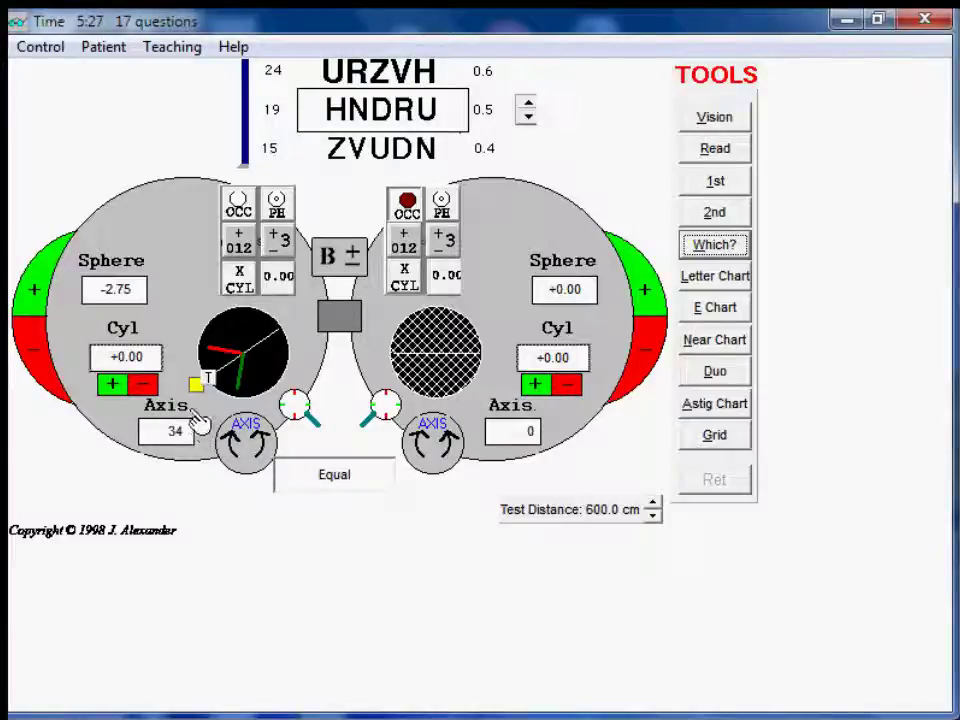
# Turn the right eye's cross cylinder so its red line lies along the axis for the power check, and ask which view is clearer.
pyautogui.moveTo(199, 389); pyautogui.dragTo(237, 424)
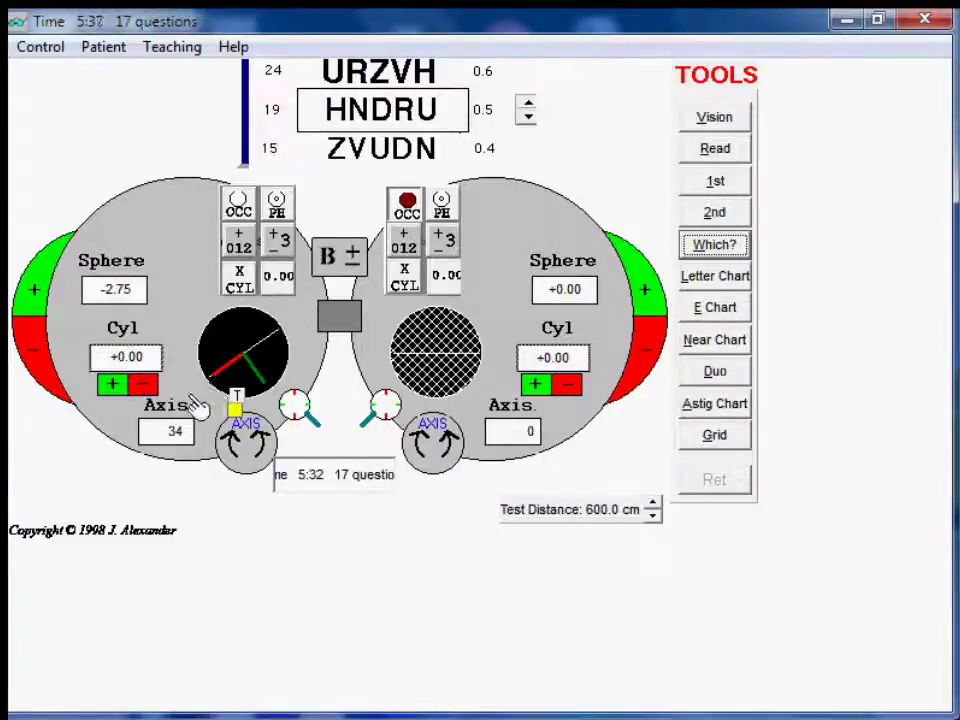
pyautogui.click(736, 183)
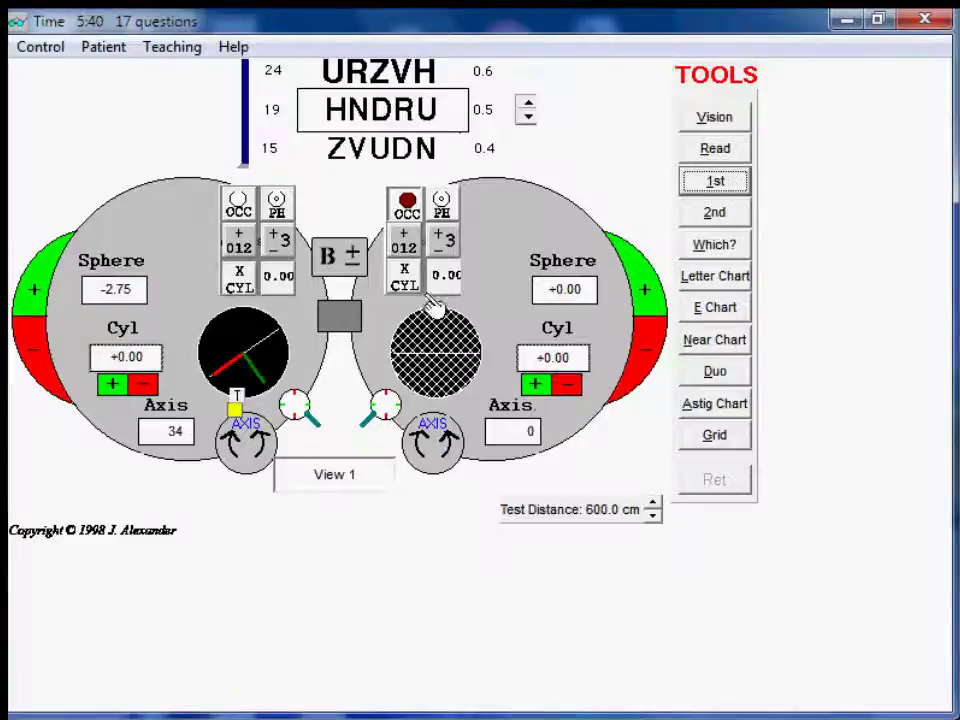
pyautogui.click(240, 398)
pyautogui.click(716, 216)
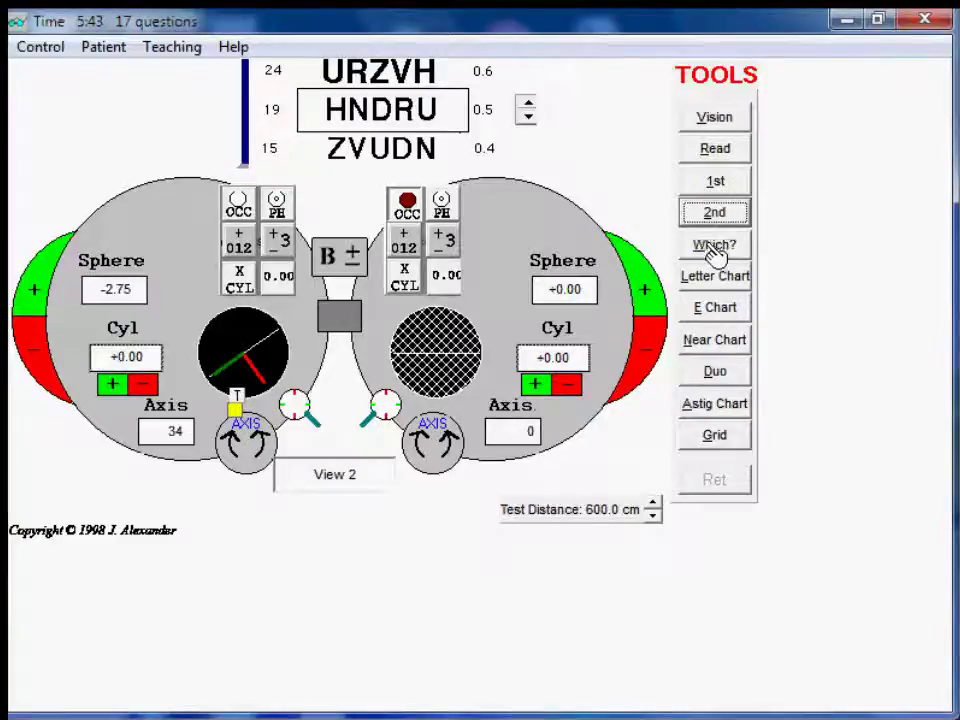
pyautogui.click(716, 250)
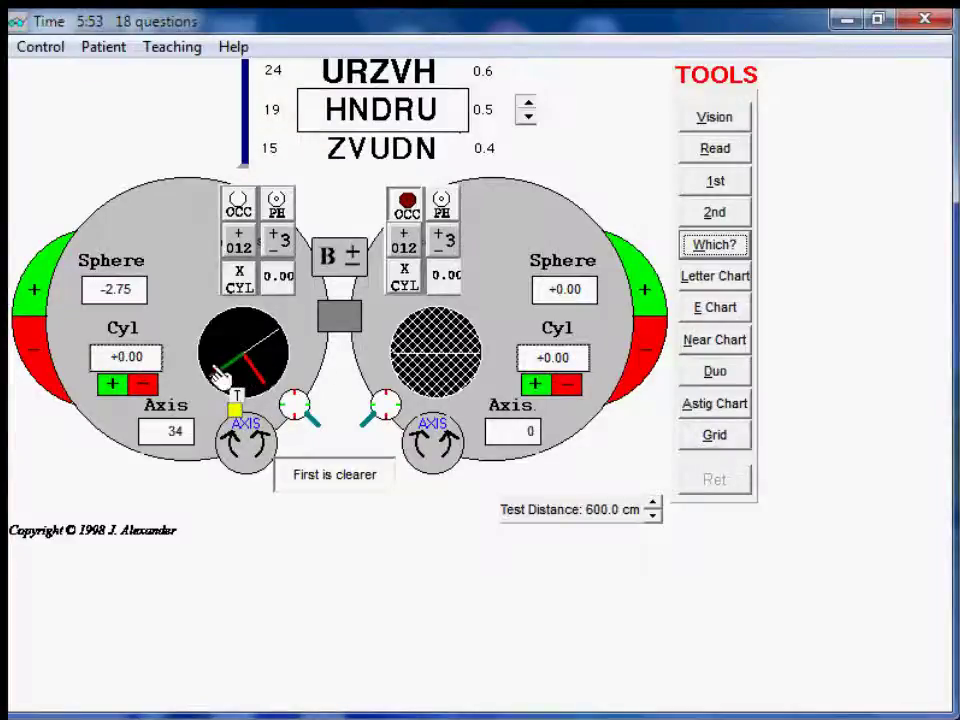
pyautogui.click(239, 406)
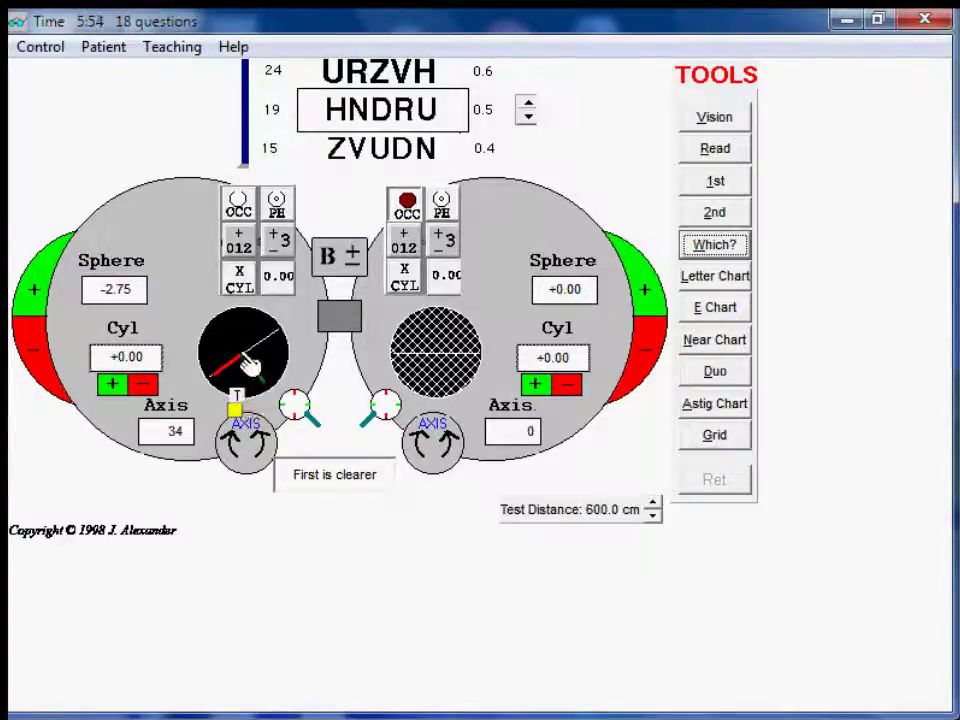
# Set the right eye's cylinder to -0.25 and ask which of the two cross-cylinder views is clearer.
pyautogui.click(146, 386)
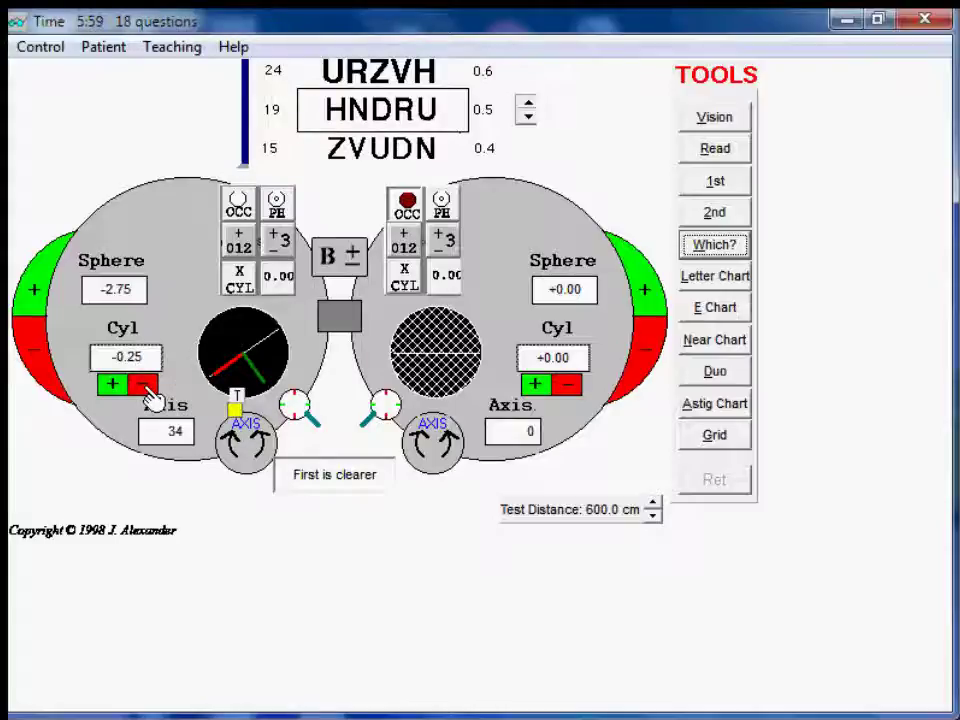
pyautogui.click(722, 184)
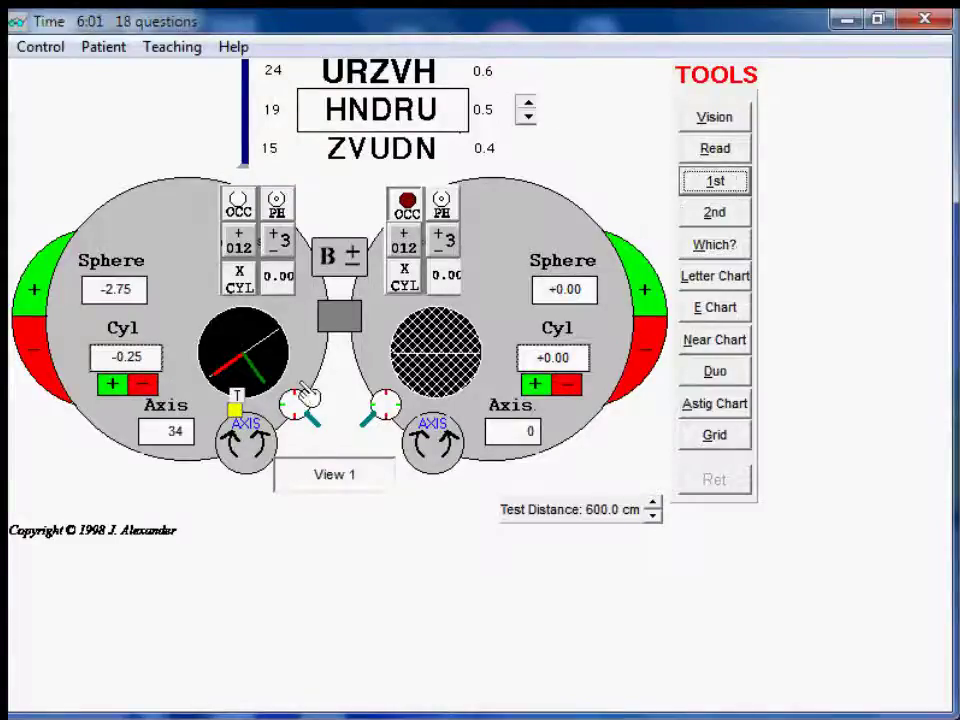
pyautogui.click(714, 212)
pyautogui.click(742, 252)
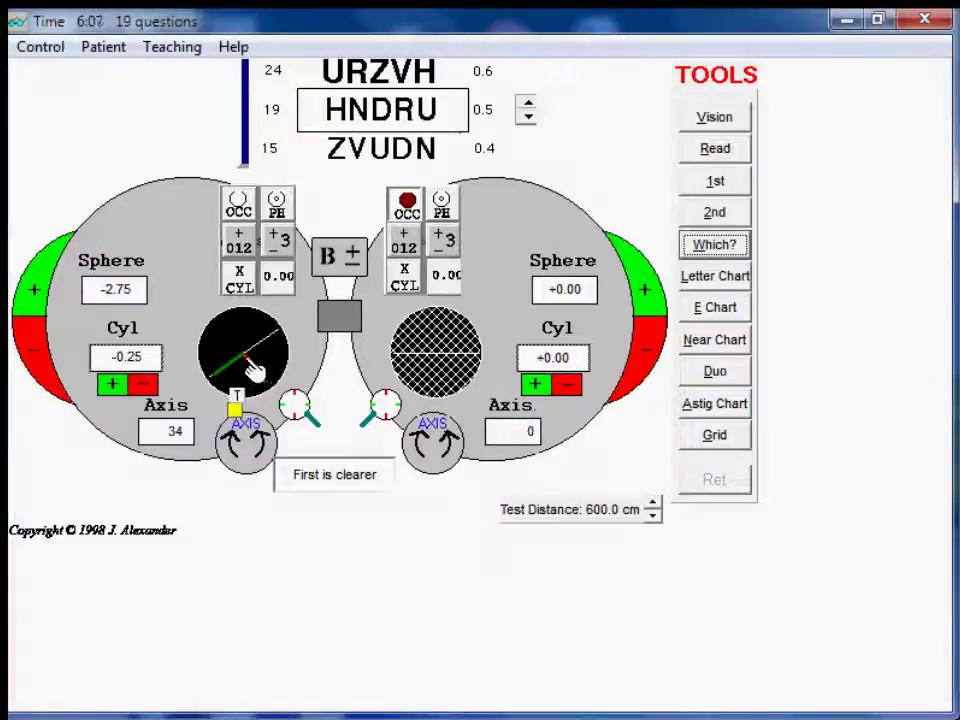
# Set the right eye's cylinder to -0.50 and ask which of the two cross-cylinder views is clearer.
pyautogui.click(148, 384)
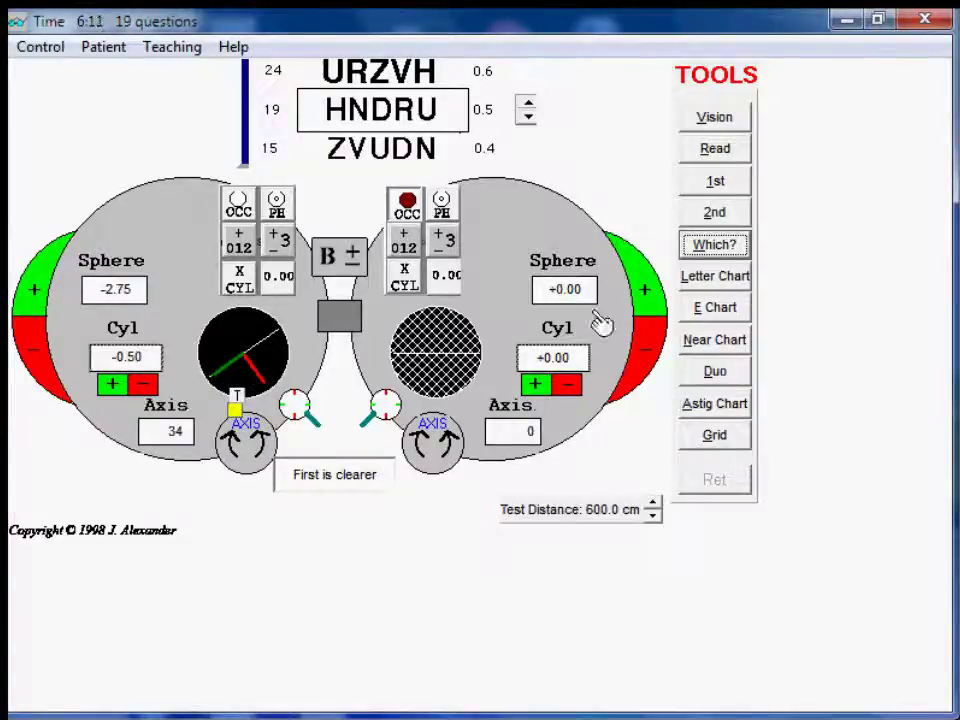
pyautogui.click(720, 184)
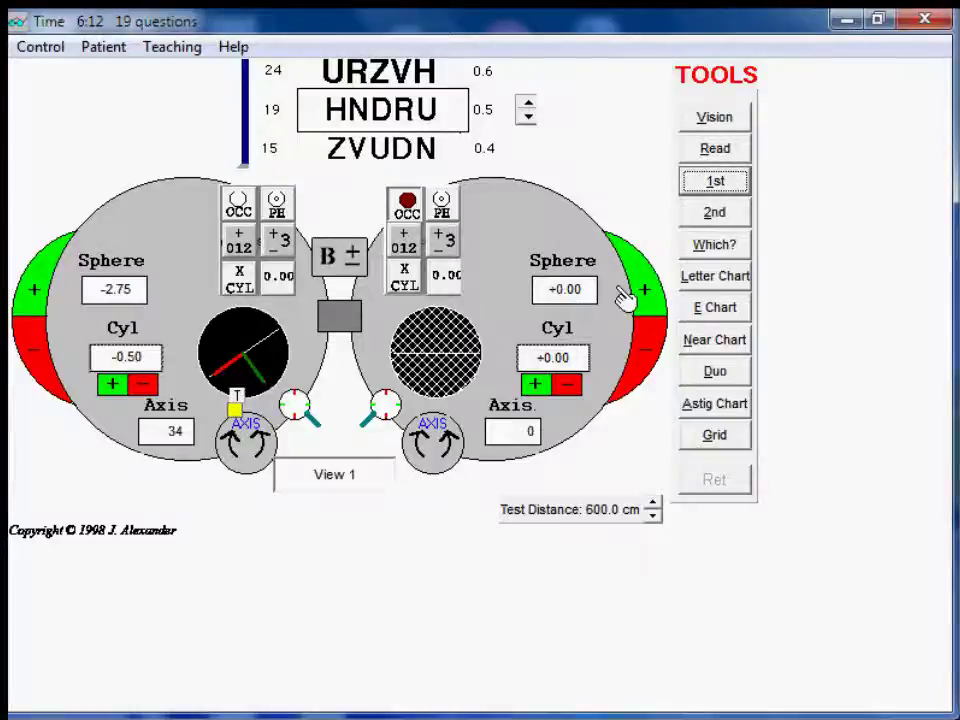
pyautogui.click(716, 212)
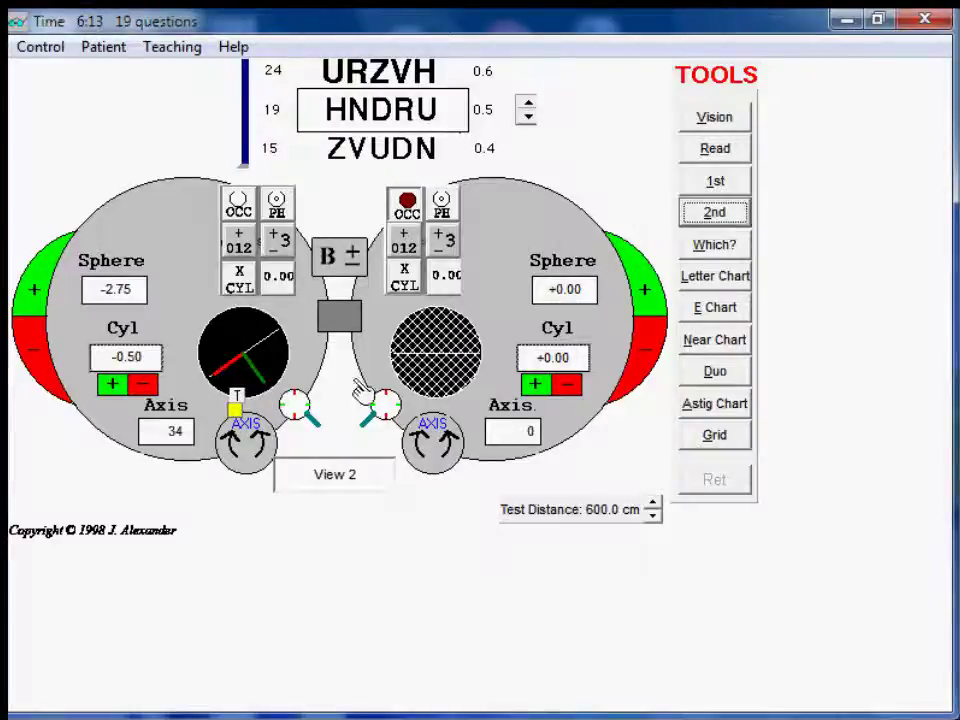
pyautogui.click(746, 252)
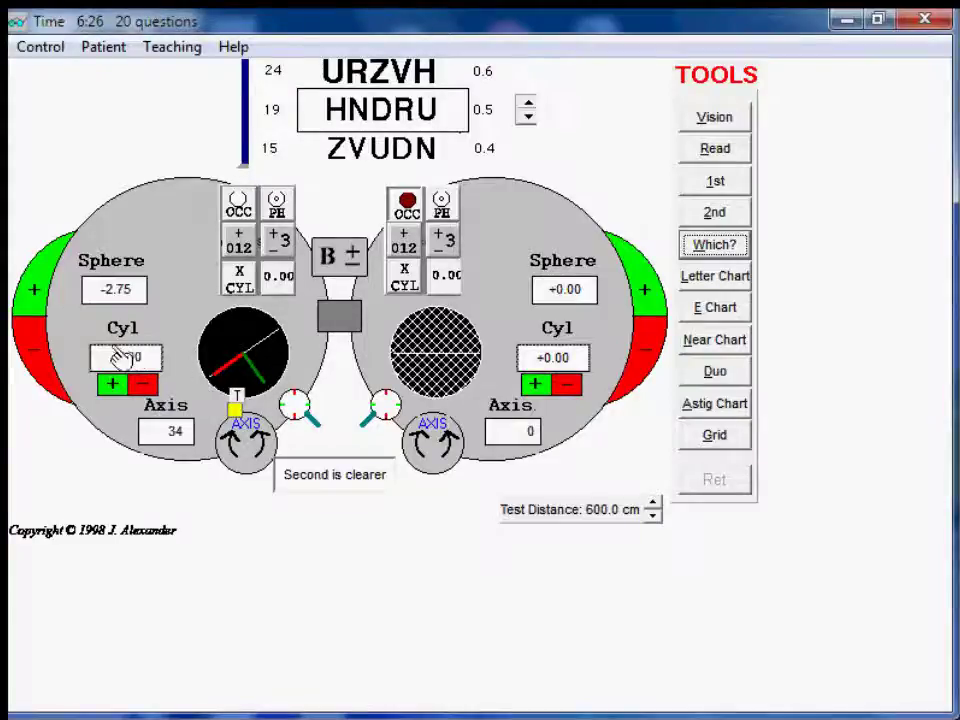
# Step the right eye's cylinder through -1.00, -1.50 and -2.00, asking at each power which cross-cylinder view is clearer.
pyautogui.click(728, 186)
pyautogui.click(730, 217)
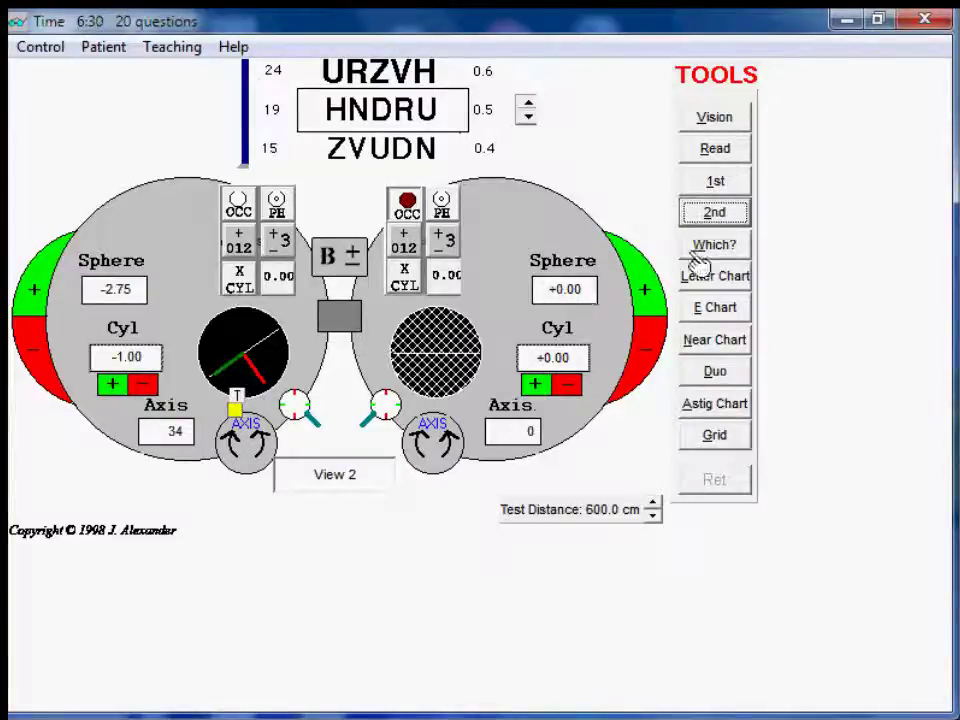
pyautogui.click(720, 250)
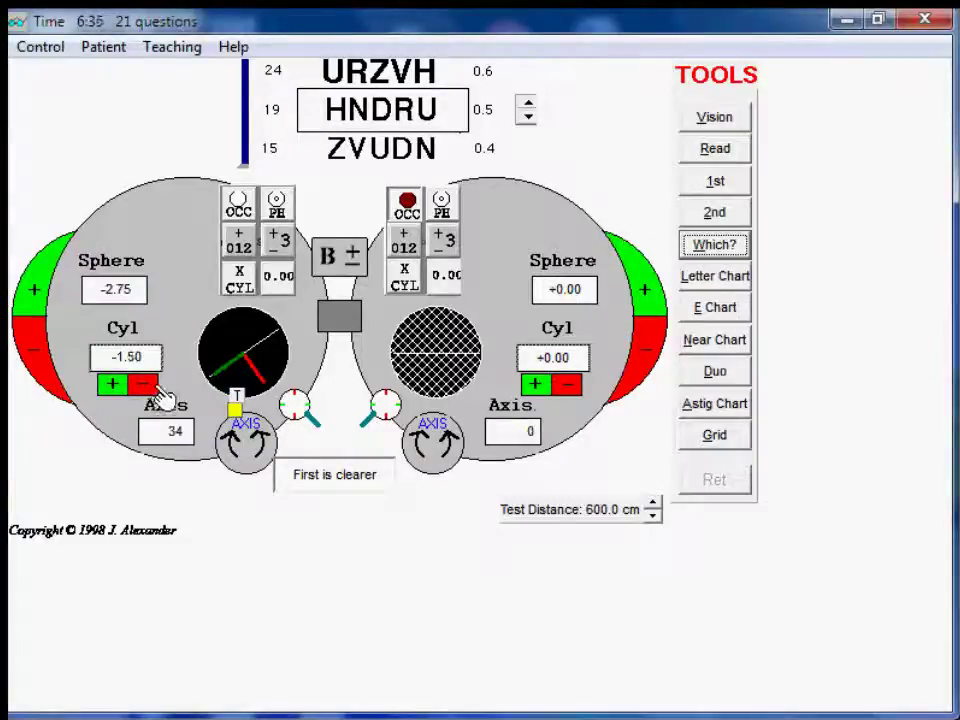
pyautogui.click(730, 183)
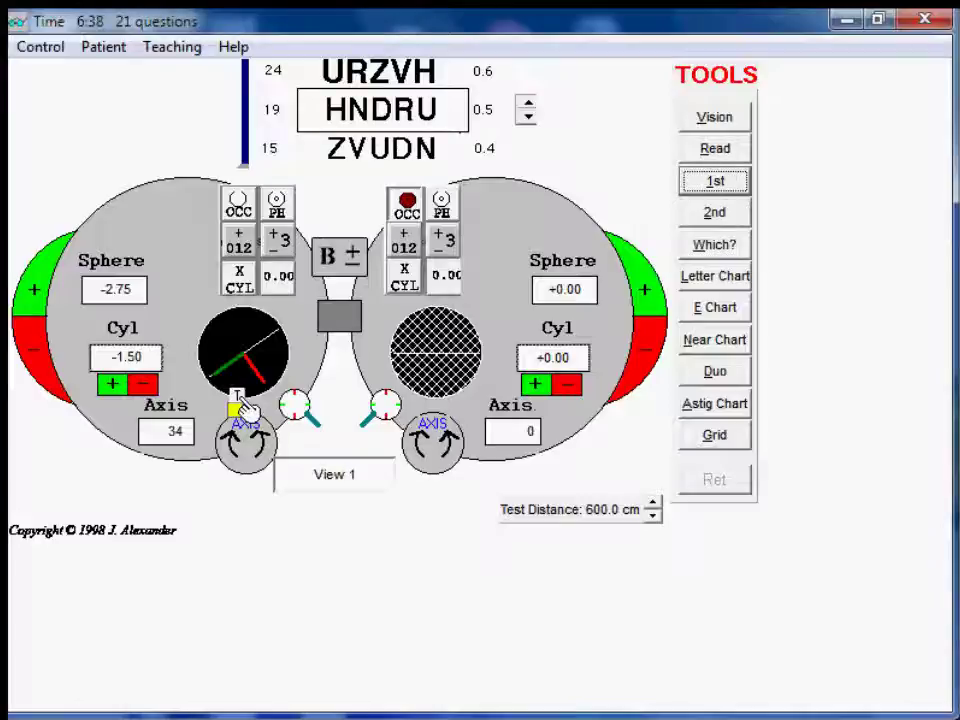
pyautogui.click(722, 214)
pyautogui.click(728, 250)
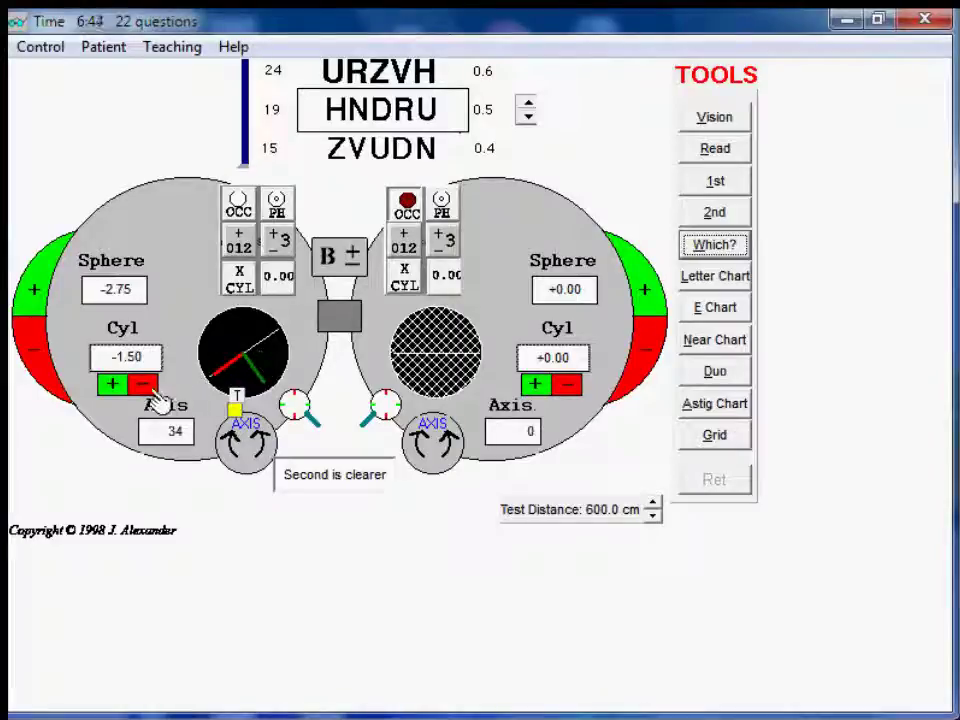
pyautogui.click(715, 181)
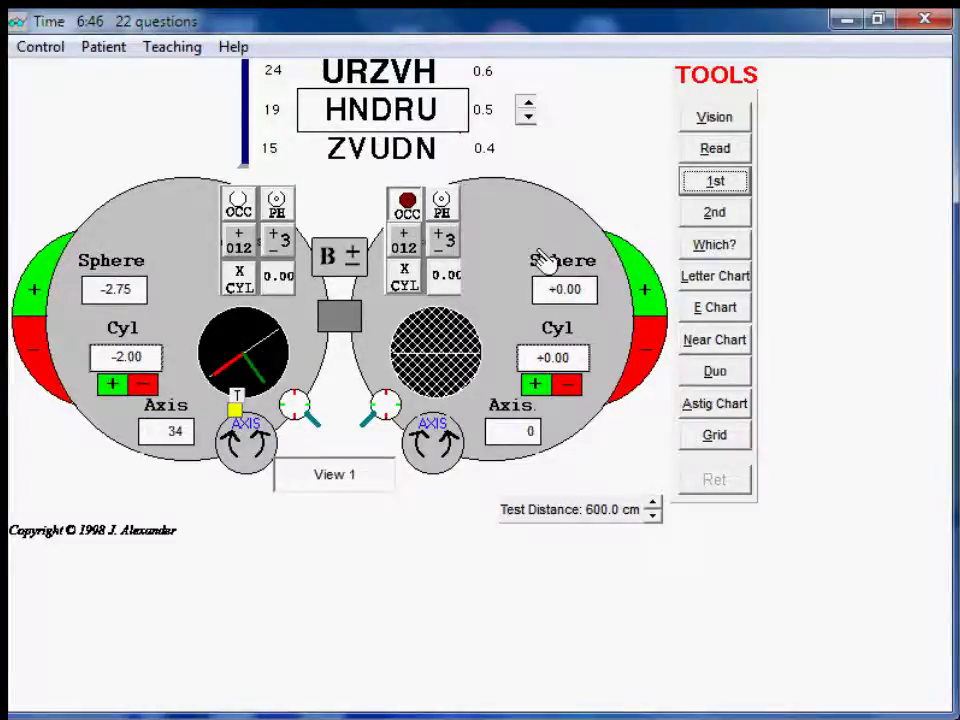
pyautogui.click(714, 212)
pyautogui.click(716, 244)
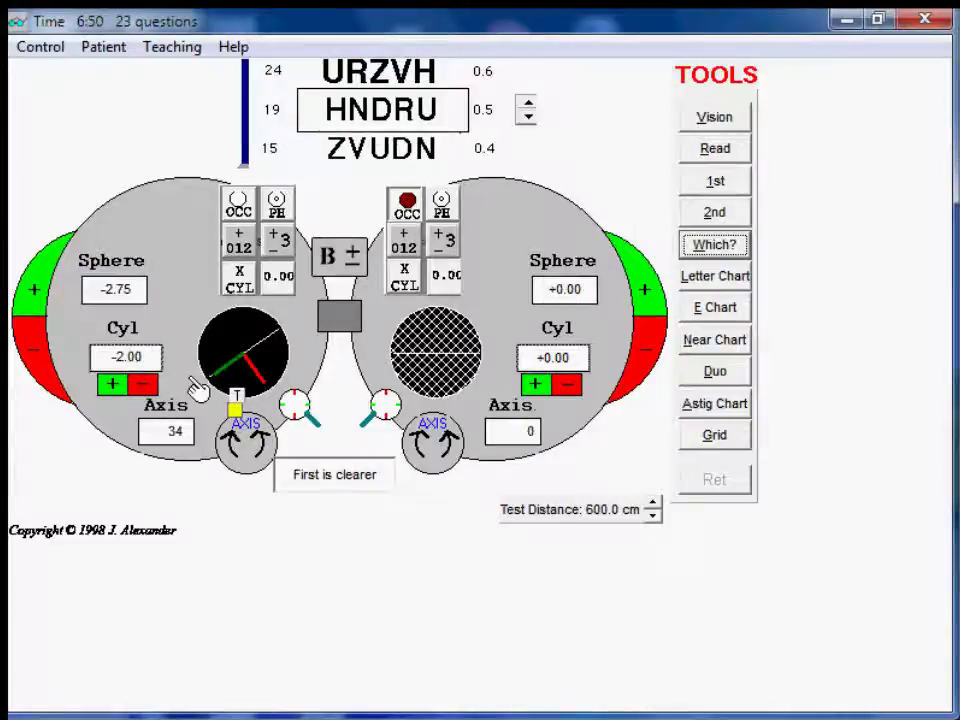
# Compare the cross-cylinder views with the right eye's cylinder at -2.50, and measure the eye's vision with the sphere at -1.50.
pyautogui.click(150, 385)
pyautogui.click(715, 181)
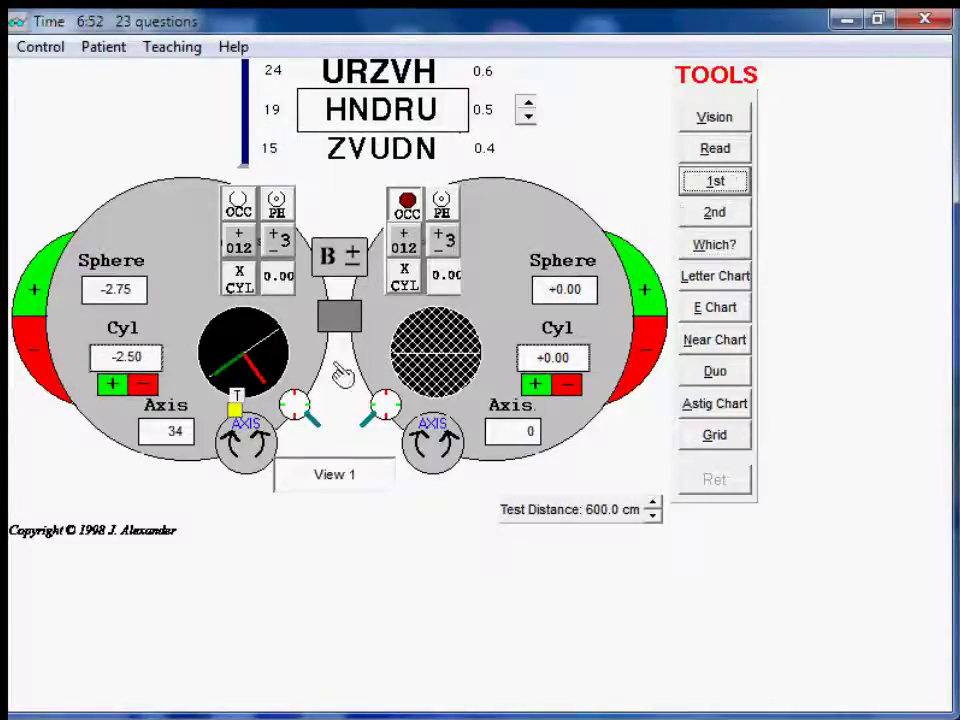
pyautogui.click(720, 212)
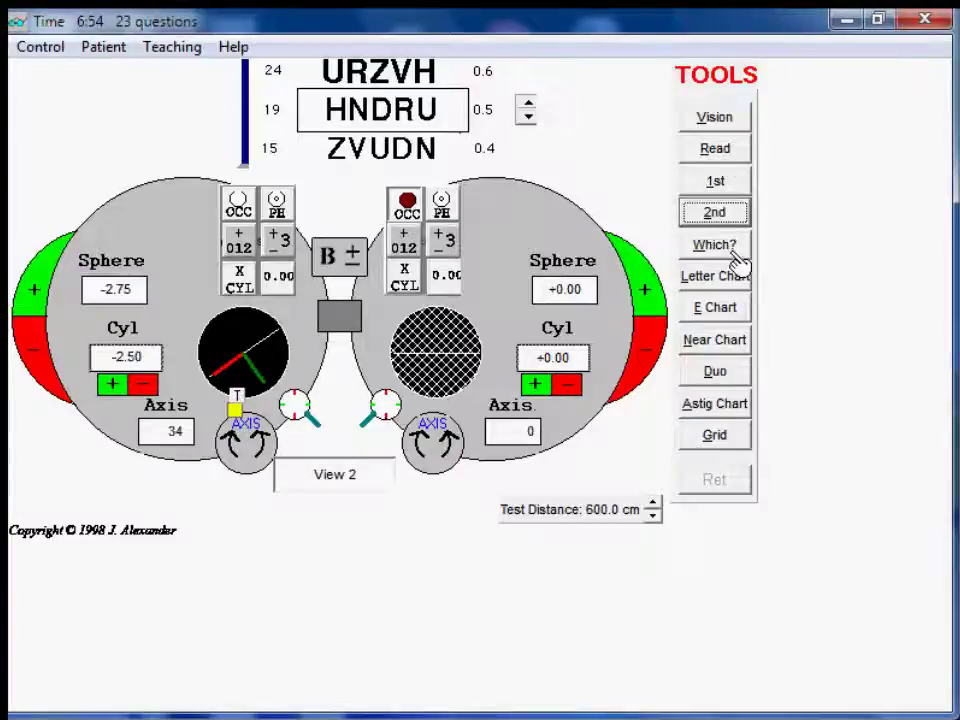
pyautogui.click(736, 246)
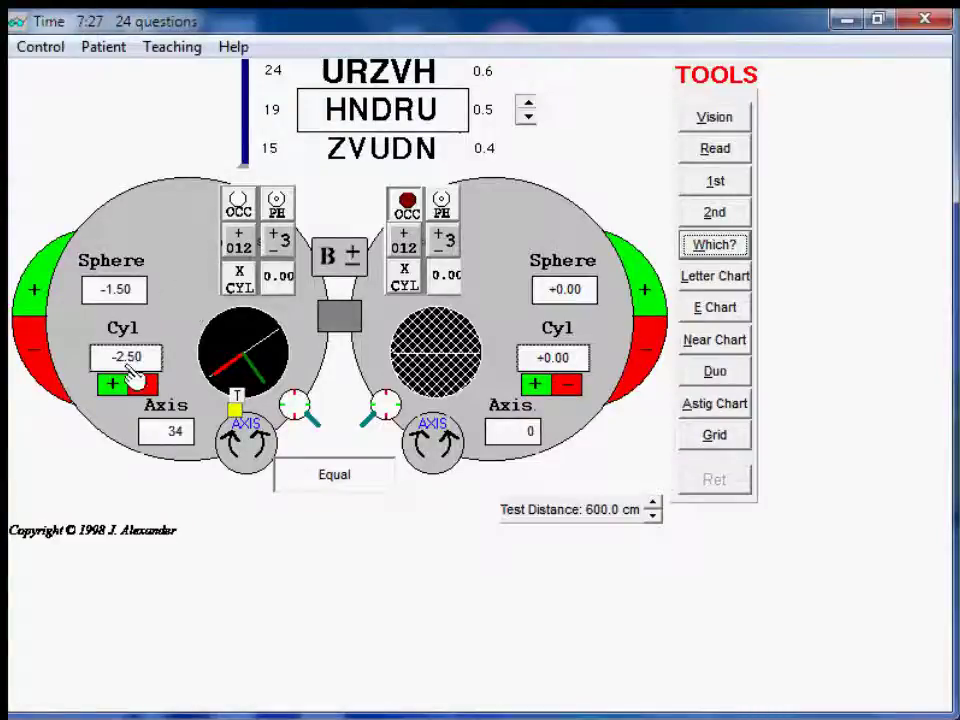
pyautogui.click(730, 118)
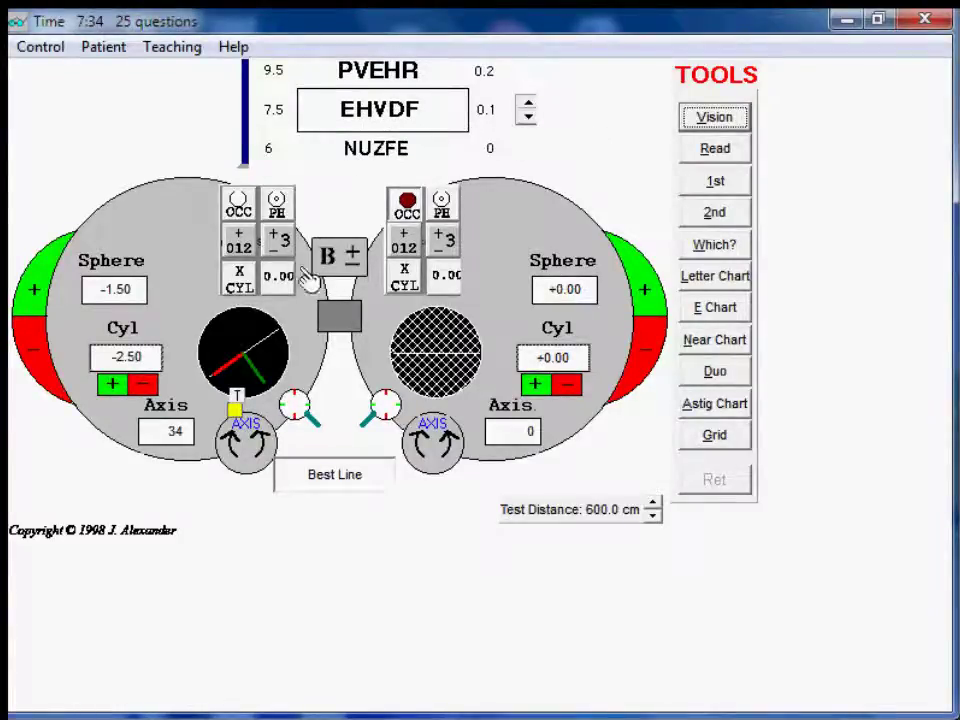
# Occlude the right eye, uncover the left eye and measure its vision with a +0.00 sphere.
pyautogui.click(242, 206)
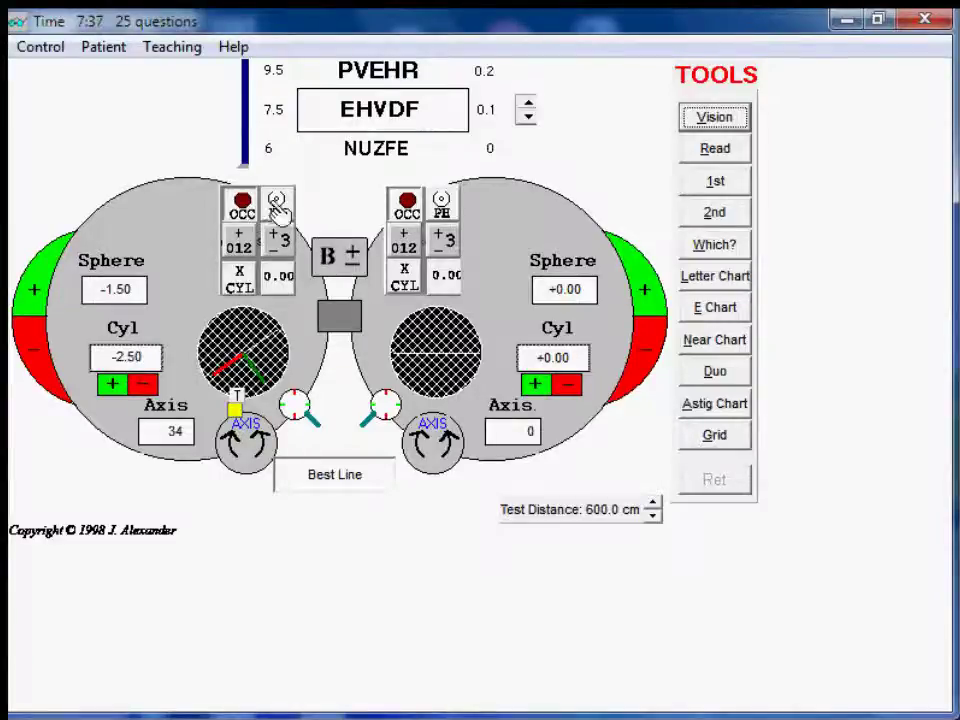
pyautogui.click(407, 210)
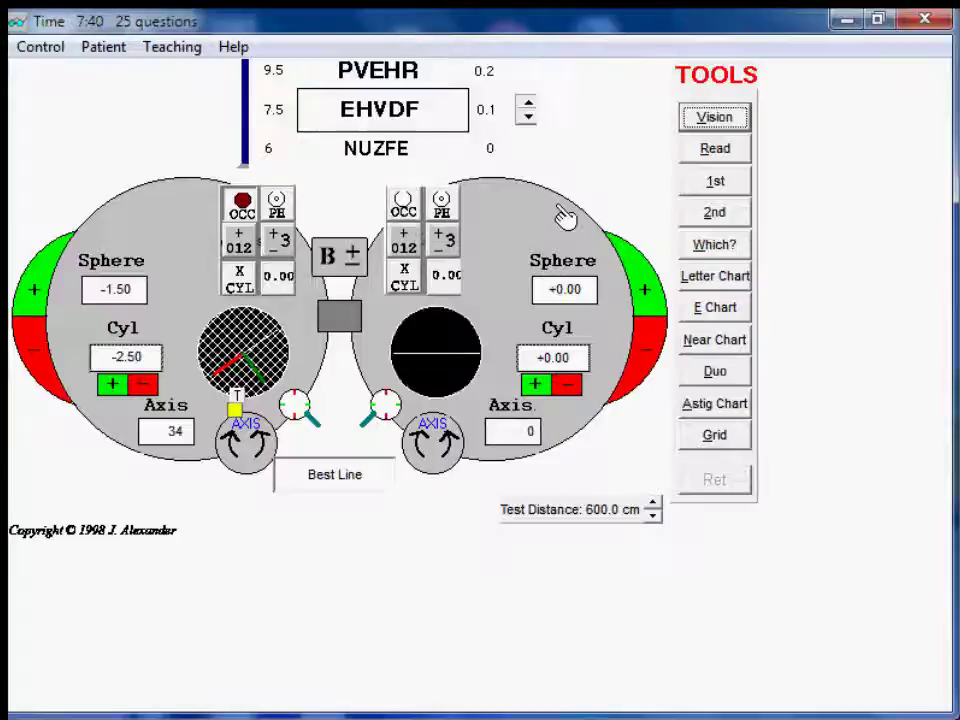
pyautogui.click(722, 121)
pyautogui.click(722, 121)
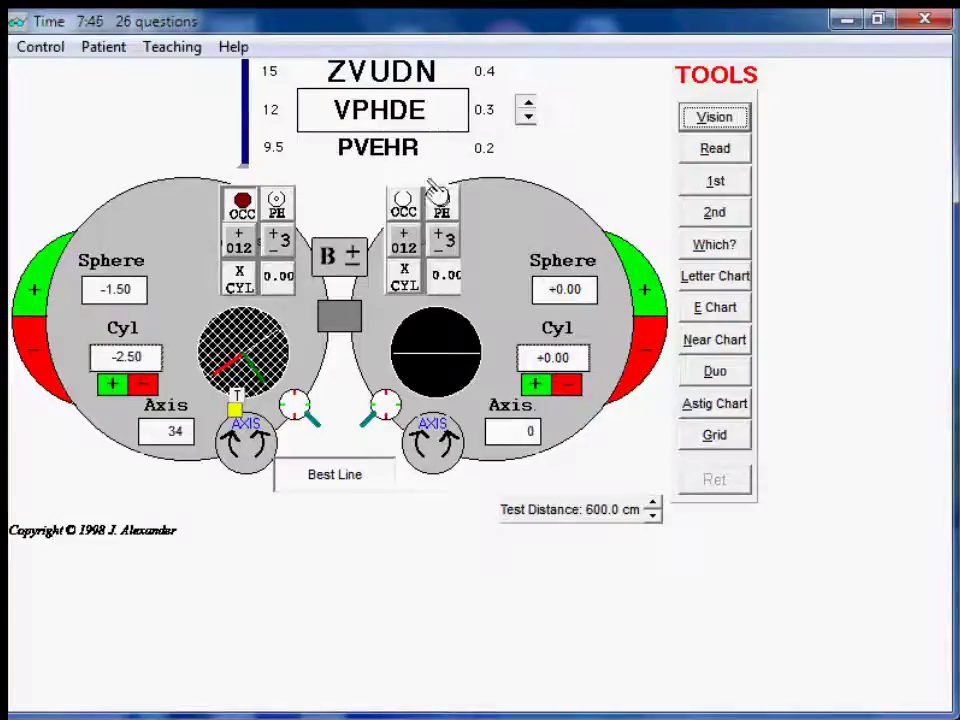
# Set the left eye's sphere to +1.00 and measure its vision.
pyautogui.click(645, 296)
pyautogui.click(647, 297)
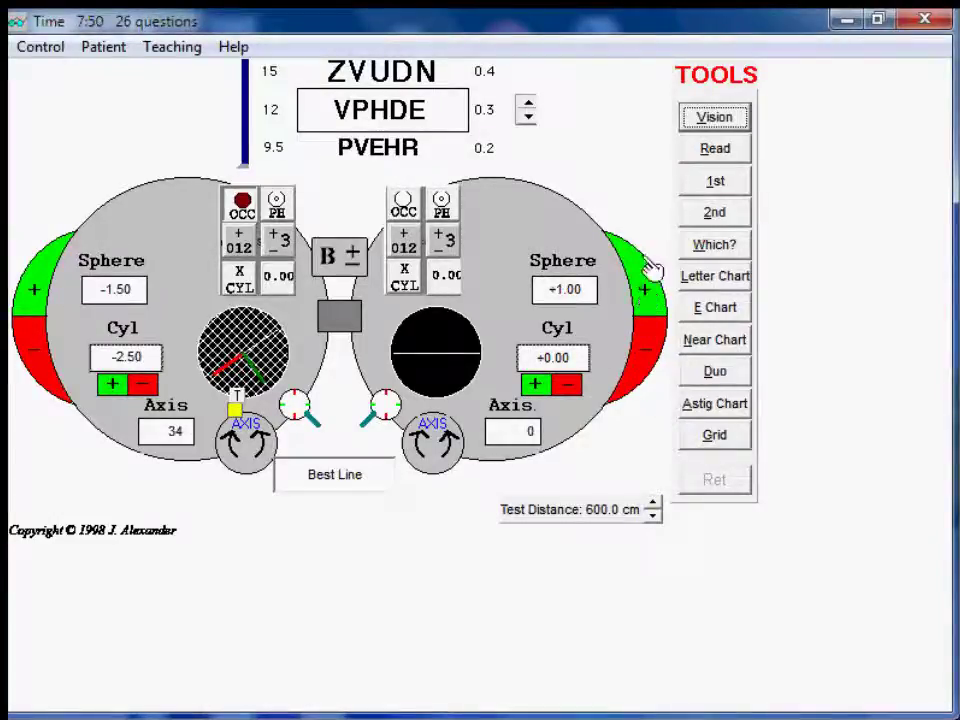
pyautogui.click(714, 119)
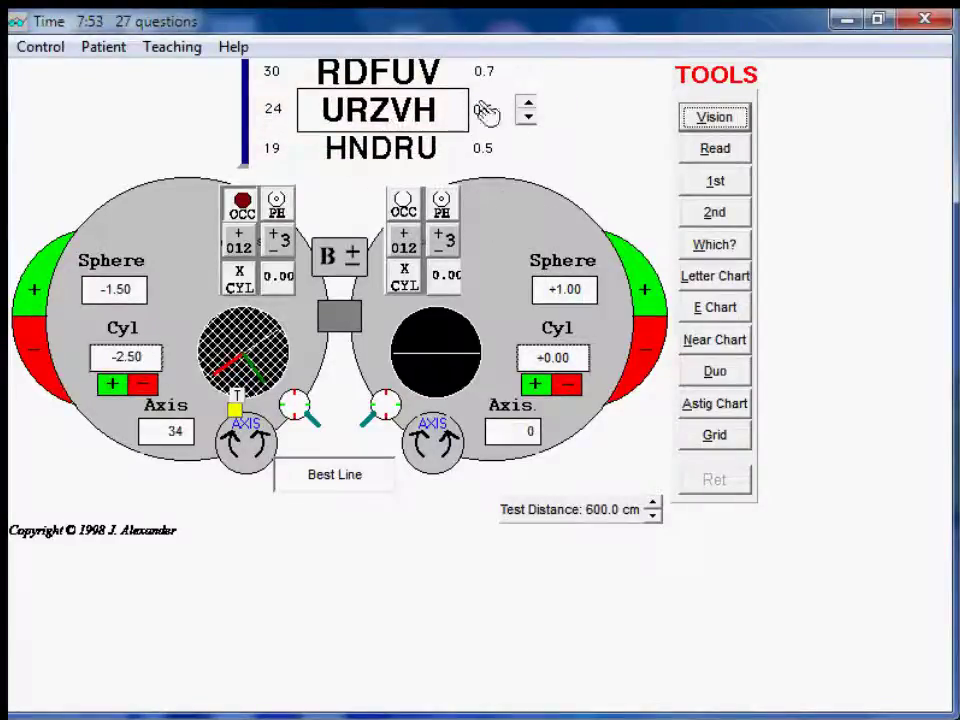
# Measure the left eye's vision with the sphere at -0.50 and with slightly more plus, and settle on -0.50.
pyautogui.click(658, 348)
pyautogui.click(658, 348)
pyautogui.click(658, 348)
pyautogui.click(658, 348)
pyautogui.click(658, 348)
pyautogui.click(706, 121)
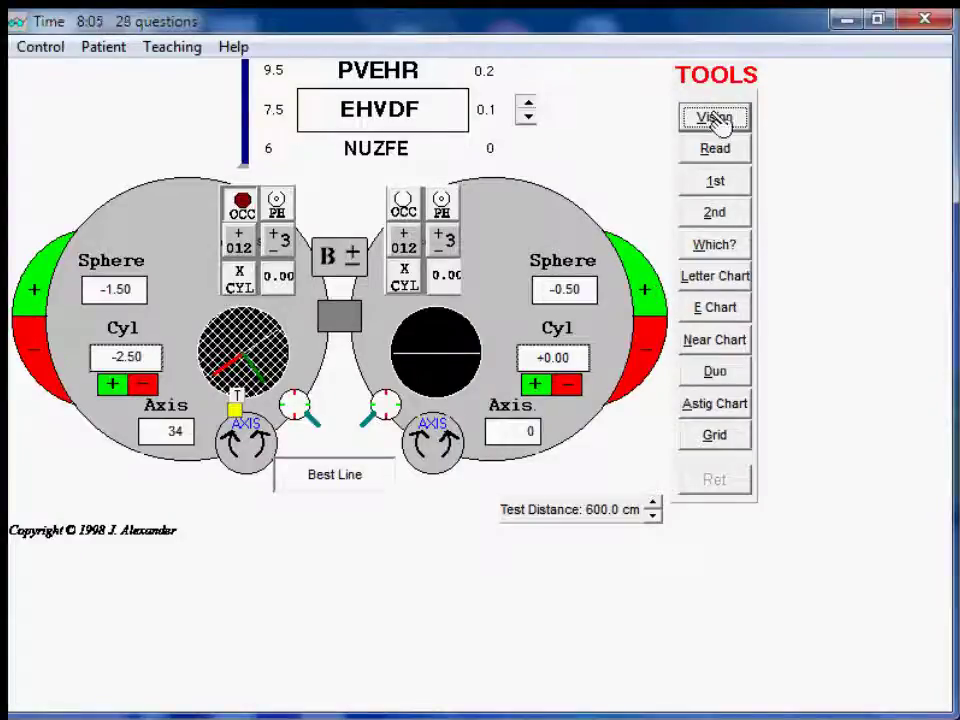
pyautogui.click(648, 295)
pyautogui.click(716, 120)
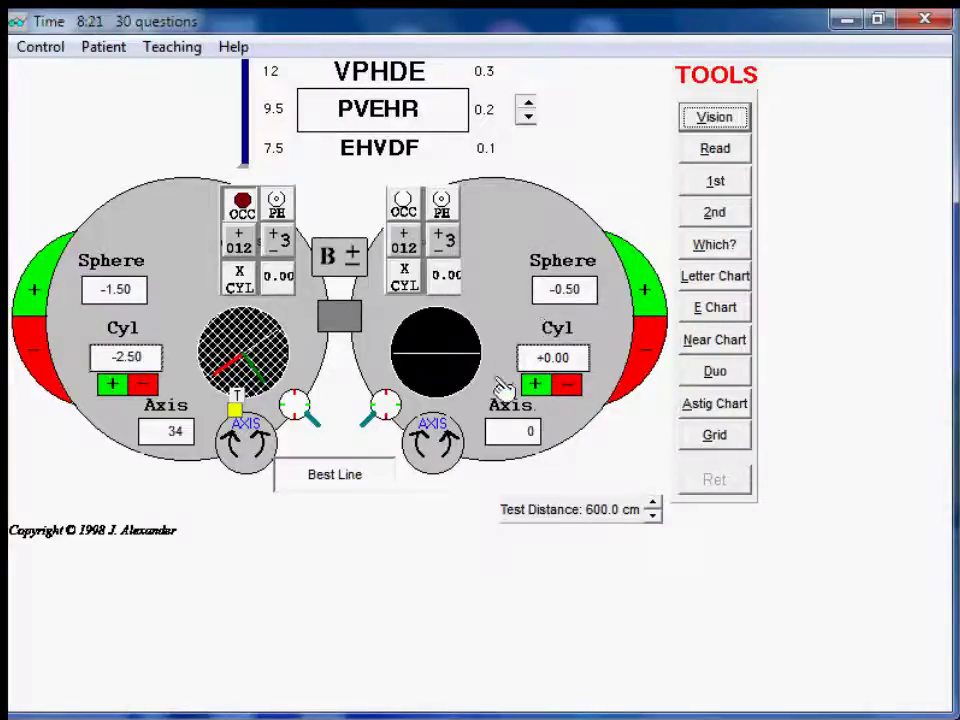
# Place the cross cylinder before the left eye with its handle along axis 0, and ask which of the two views is clearer.
pyautogui.click(388, 408)
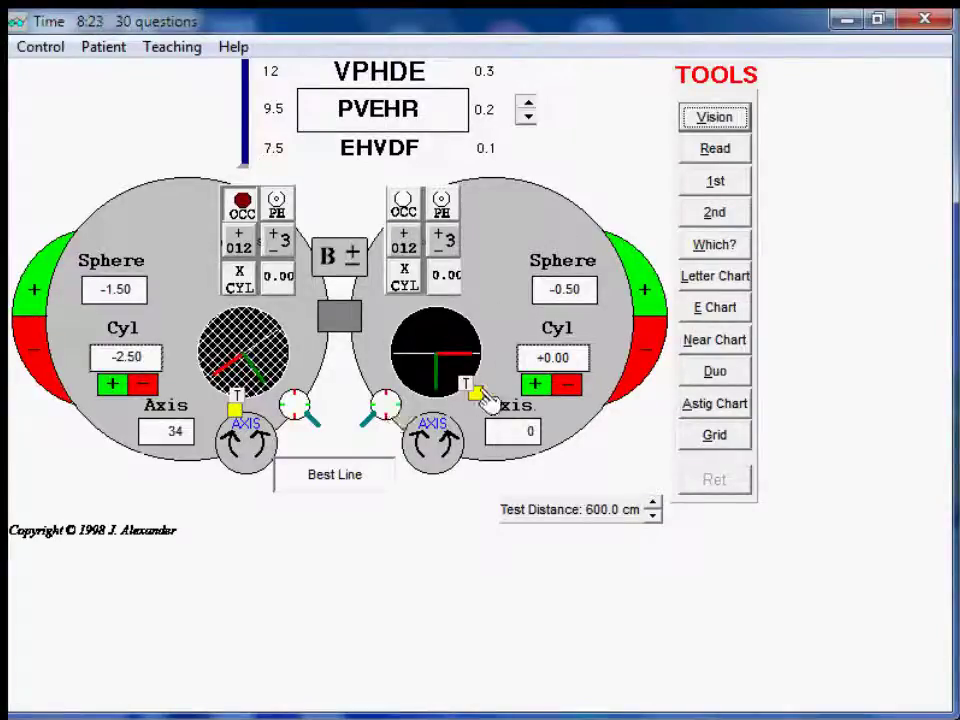
pyautogui.moveTo(488, 404); pyautogui.dragTo(507, 357)
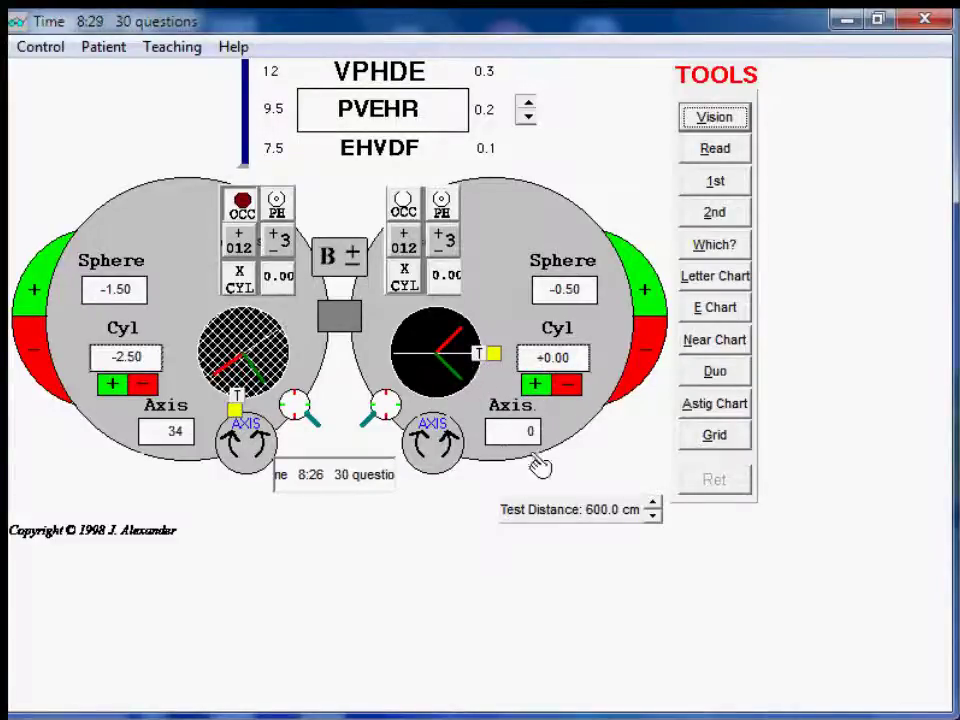
pyautogui.click(722, 184)
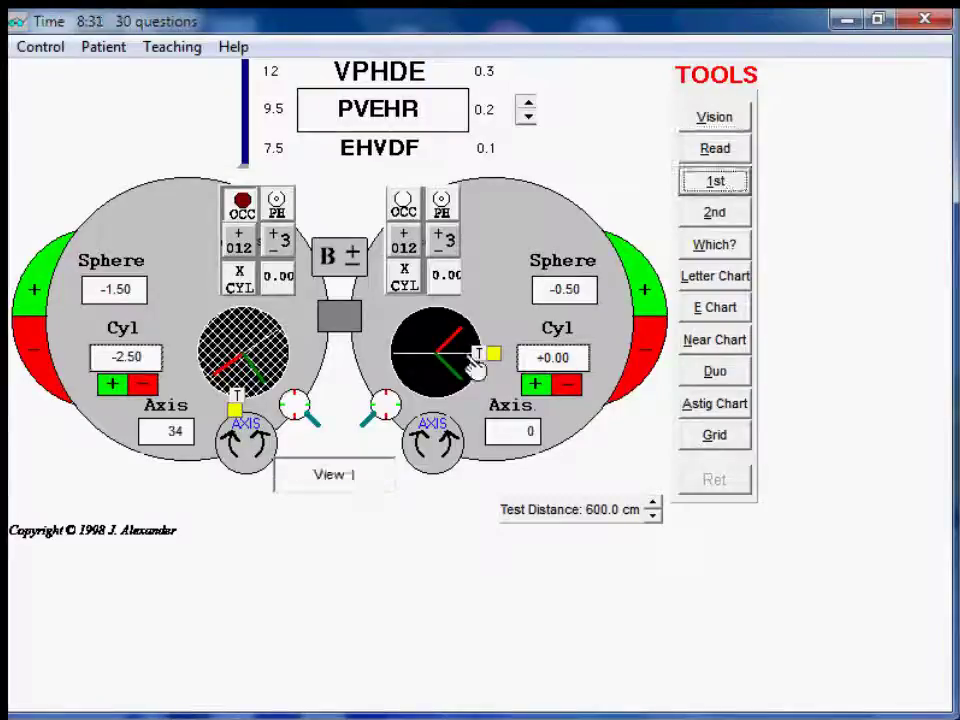
pyautogui.click(729, 216)
pyautogui.click(729, 247)
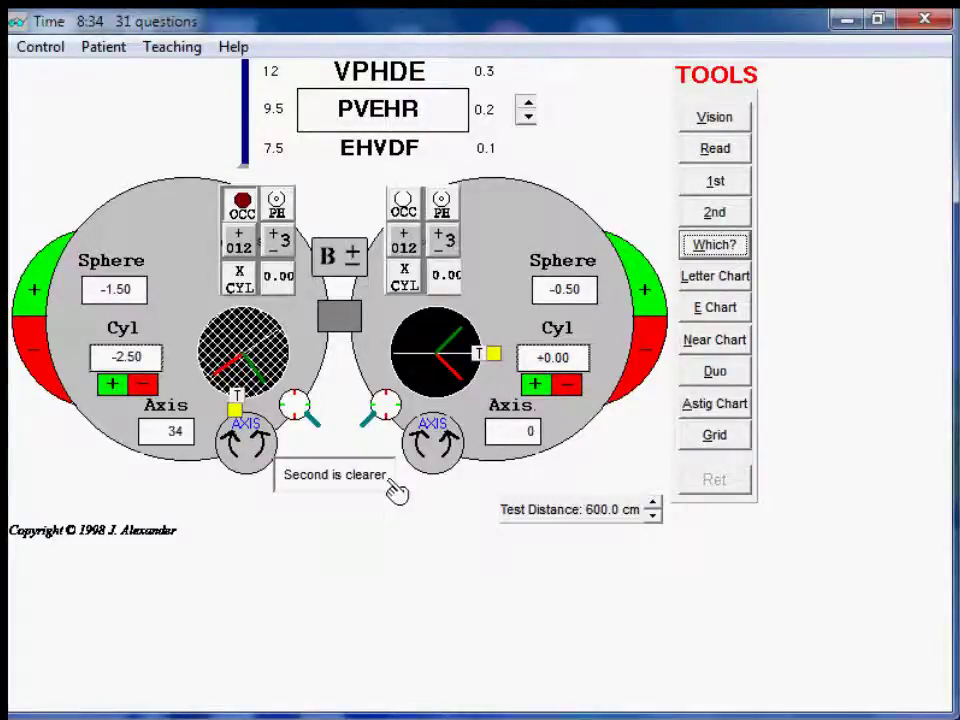
# Rotate the left eye's axis to 128 and ask which of the two cross-cylinder views is clearer.
pyautogui.moveTo(496, 360); pyautogui.dragTo(421, 334)
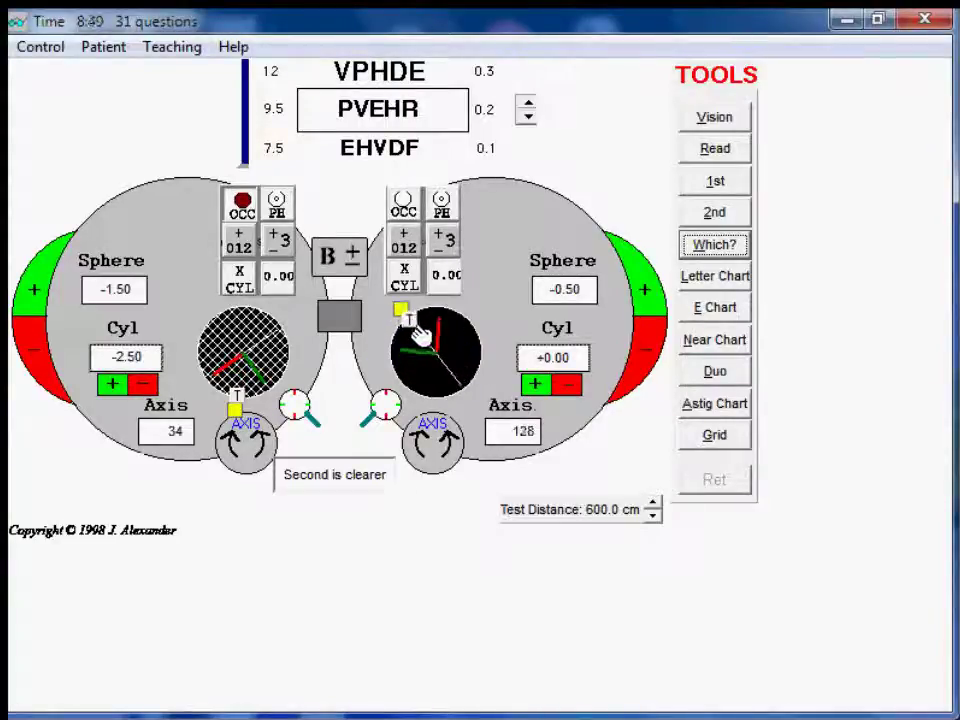
pyautogui.click(715, 181)
pyautogui.click(722, 220)
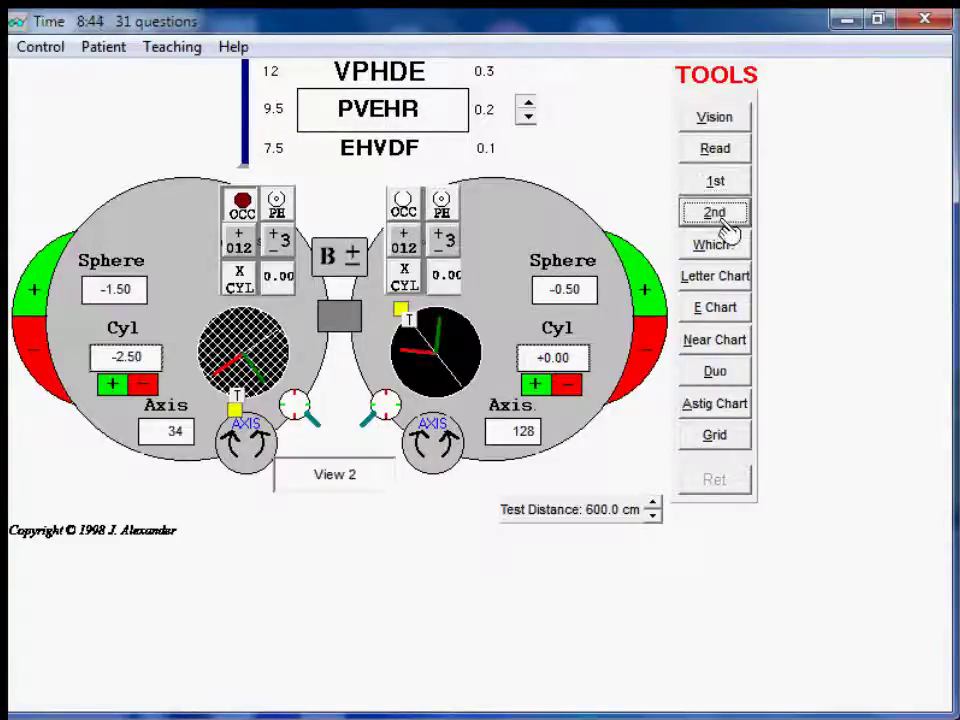
pyautogui.click(720, 249)
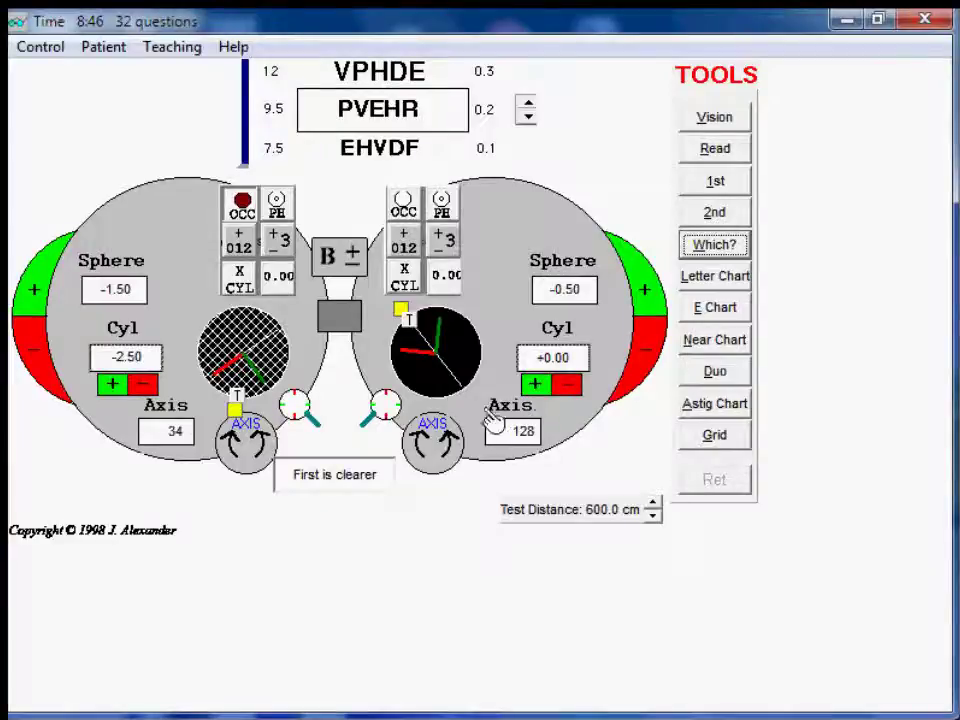
# Rotate the left eye's axis to 95 and ask which of the two cross-cylinder views is clearer.
pyautogui.moveTo(447, 337); pyautogui.dragTo(450, 398)
pyautogui.click(727, 186)
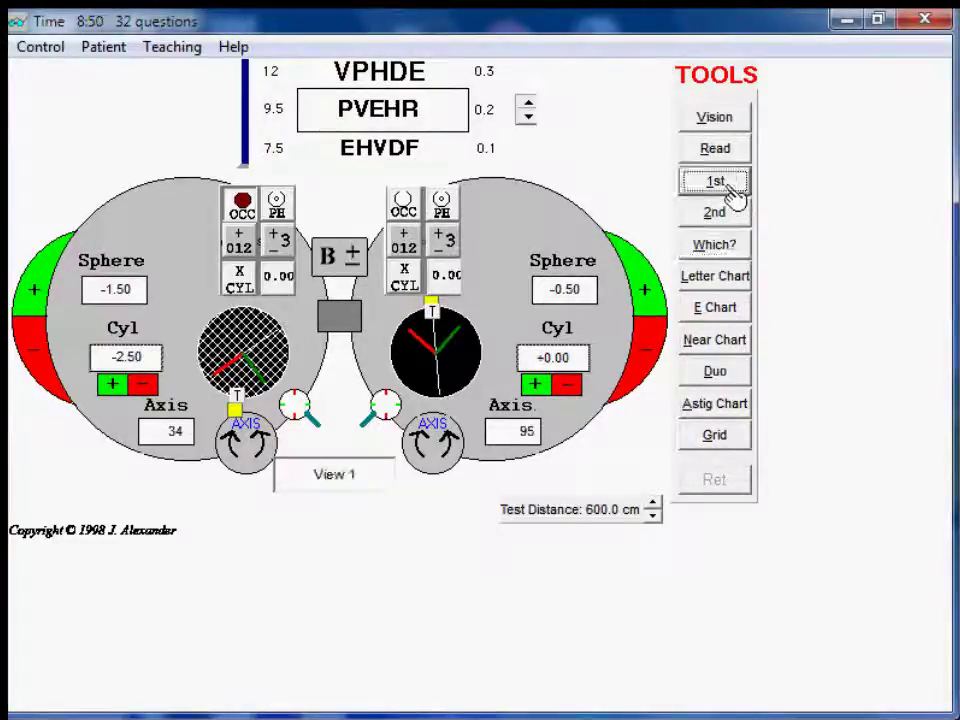
pyautogui.click(718, 214)
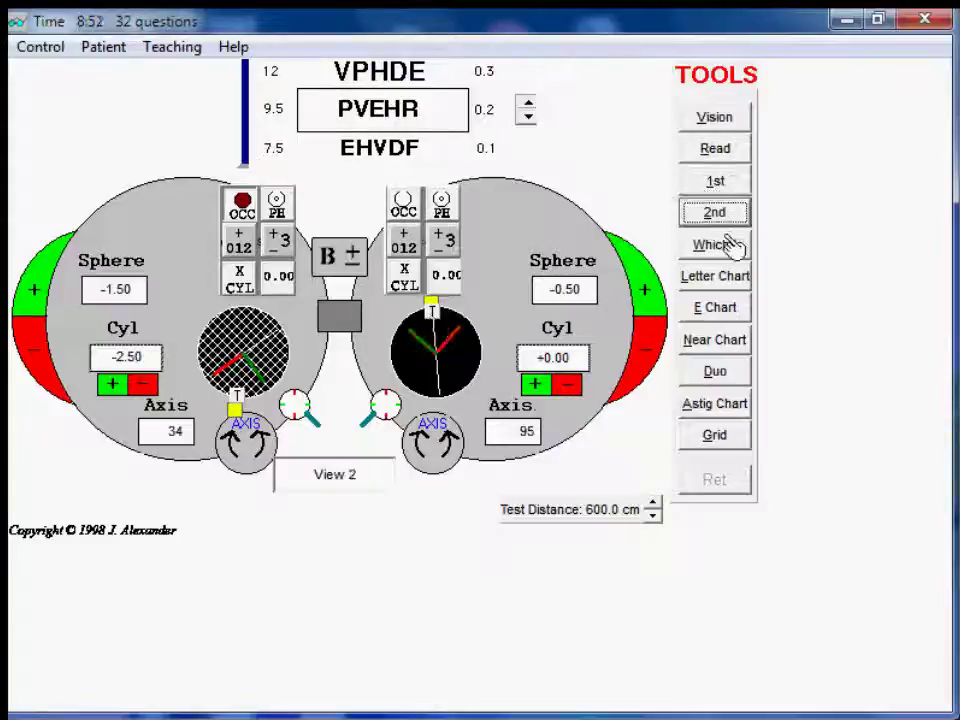
pyautogui.click(724, 245)
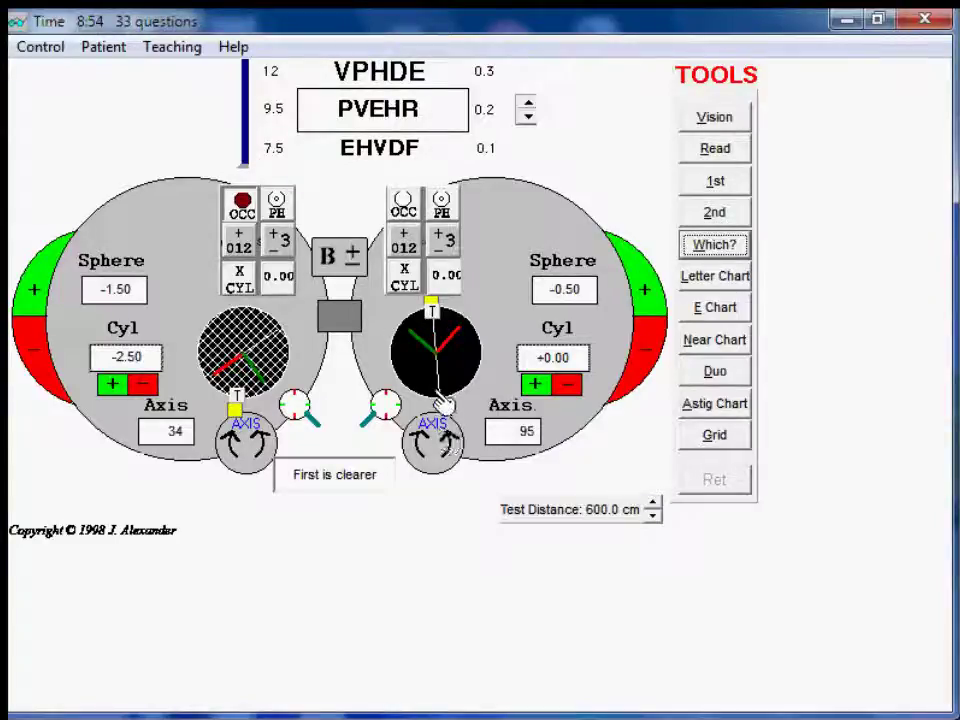
# Rotate the left eye's axis to 105 and ask which of the two cross-cylinder views is clearer.
pyautogui.moveTo(445, 393); pyautogui.dragTo(455, 400)
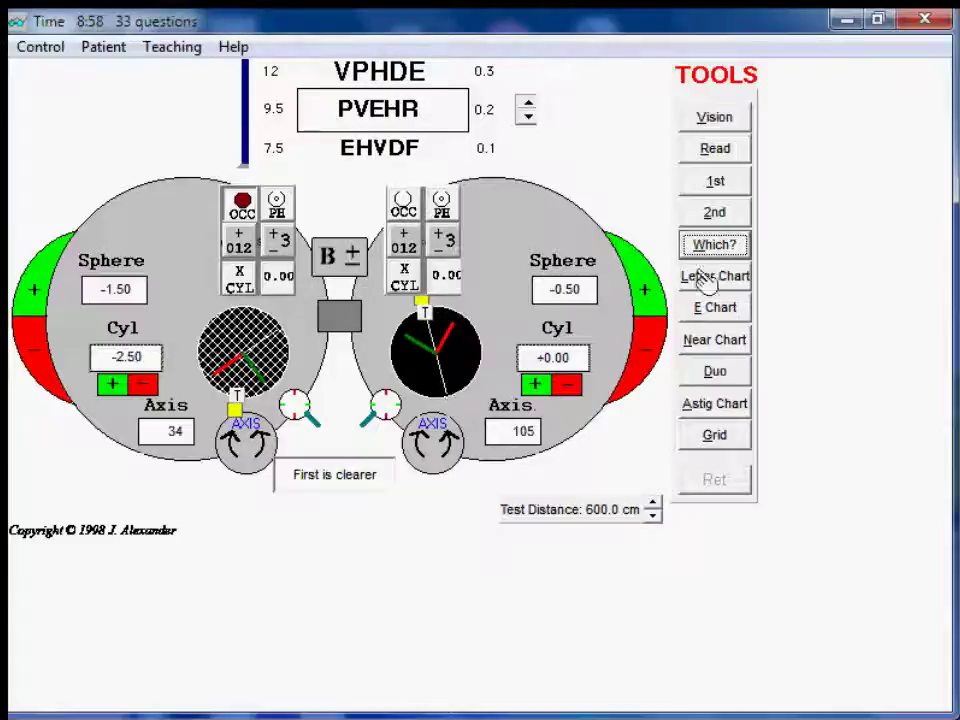
pyautogui.click(716, 181)
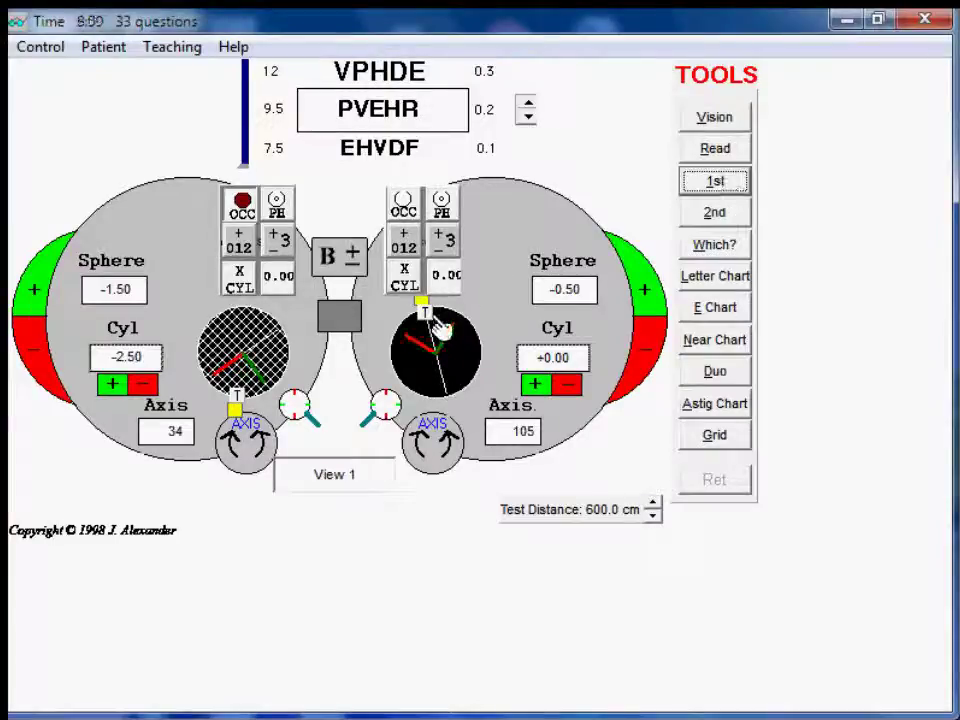
pyautogui.click(715, 212)
pyautogui.click(718, 244)
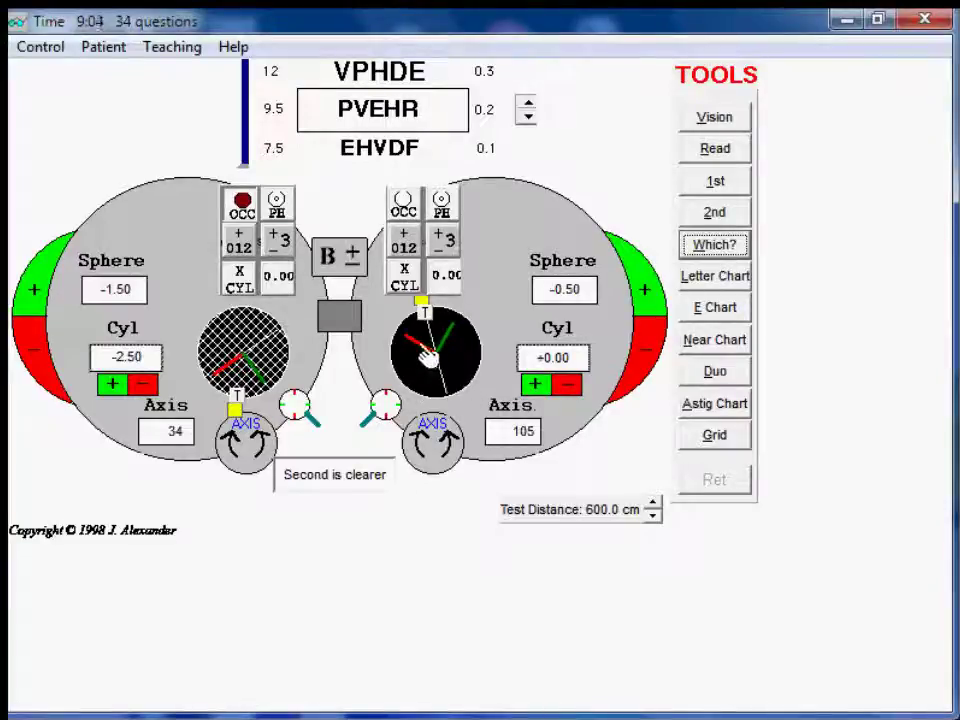
# Rotate the left eye's axis to 116 and ask which of the two cross-cylinder views is clearer.
pyautogui.moveTo(454, 396); pyautogui.dragTo(458, 398)
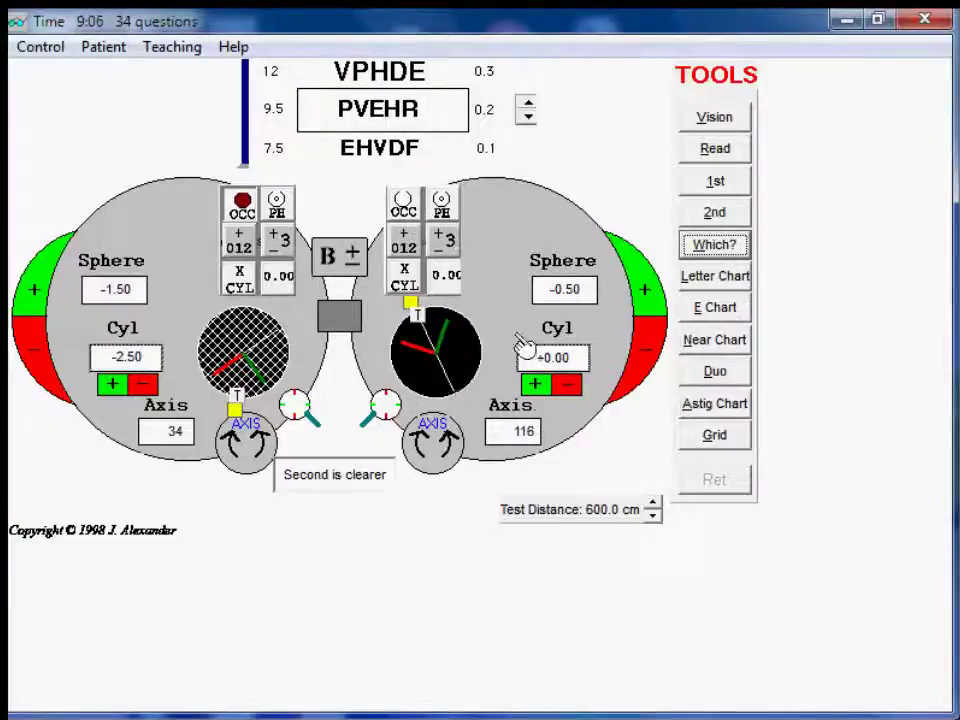
pyautogui.click(733, 188)
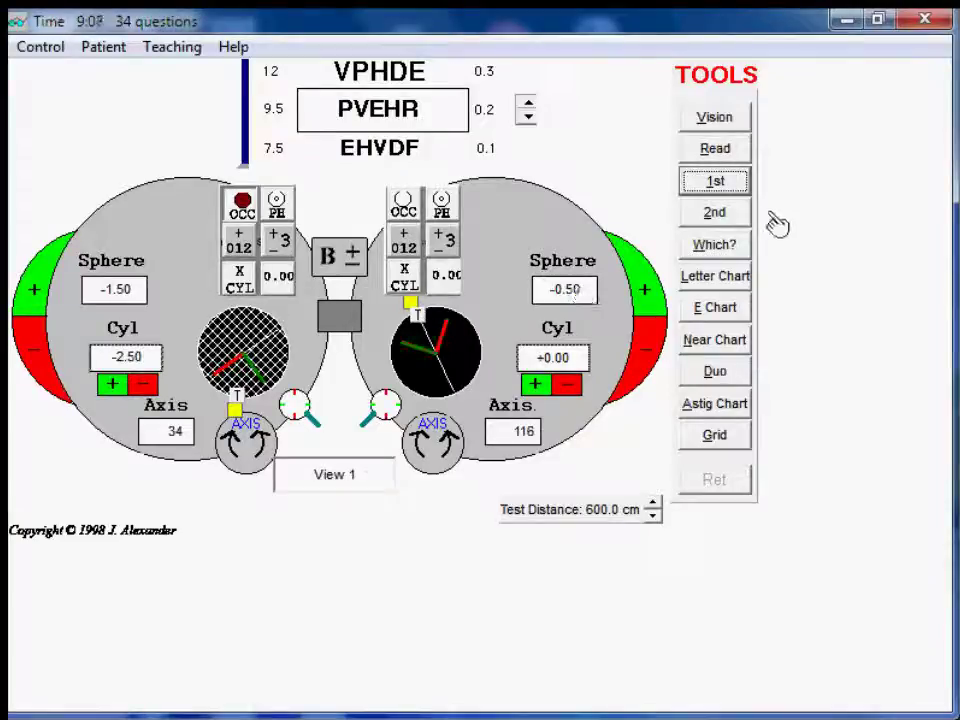
pyautogui.click(730, 214)
pyautogui.click(730, 247)
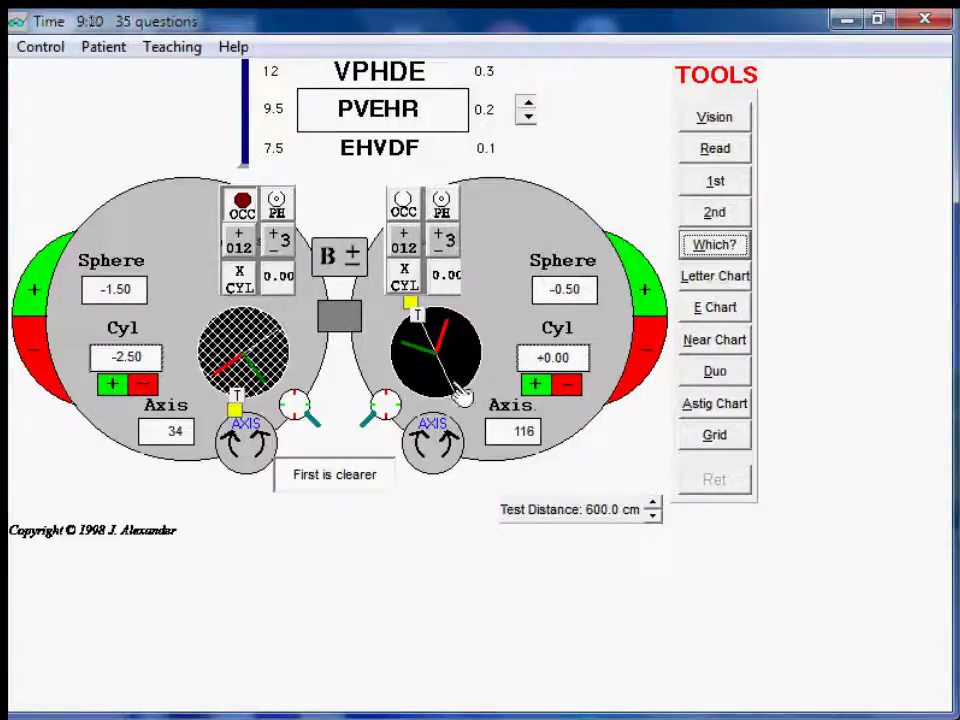
# Rotate the left eye's axis to 125 and ask which of the two cross-cylinder views is clearer.
pyautogui.moveTo(455, 390); pyautogui.dragTo(456, 388)
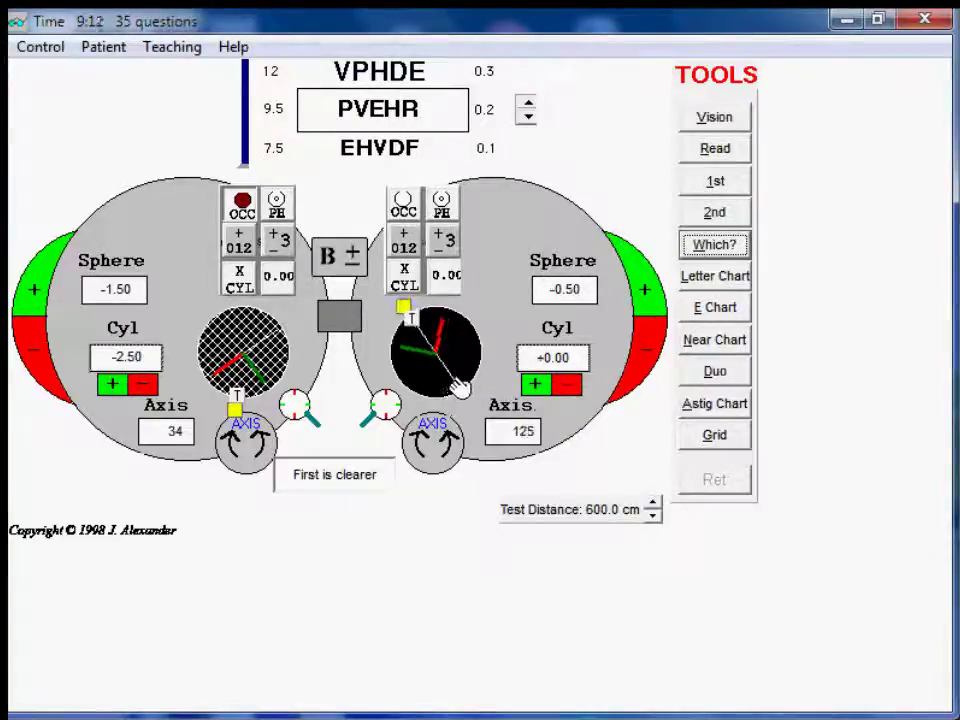
pyautogui.click(730, 186)
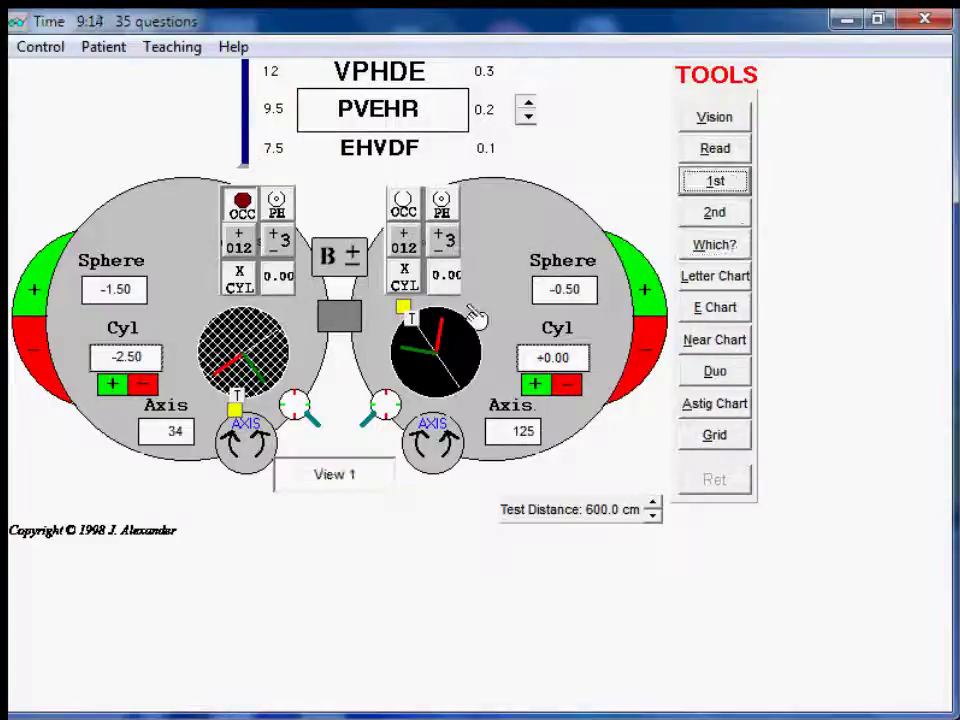
pyautogui.click(715, 213)
pyautogui.click(729, 244)
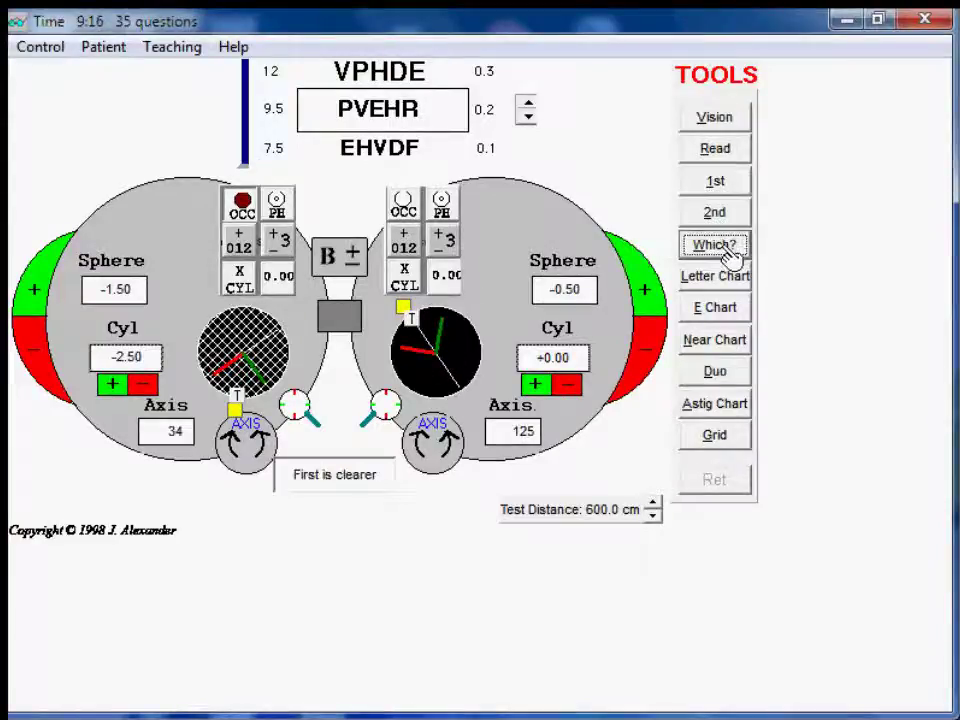
# Rotate the left eye's axis to 121 and ask which of the two cross-cylinder views is clearer.
pyautogui.moveTo(456, 392); pyautogui.dragTo(461, 392)
pyautogui.click(715, 181)
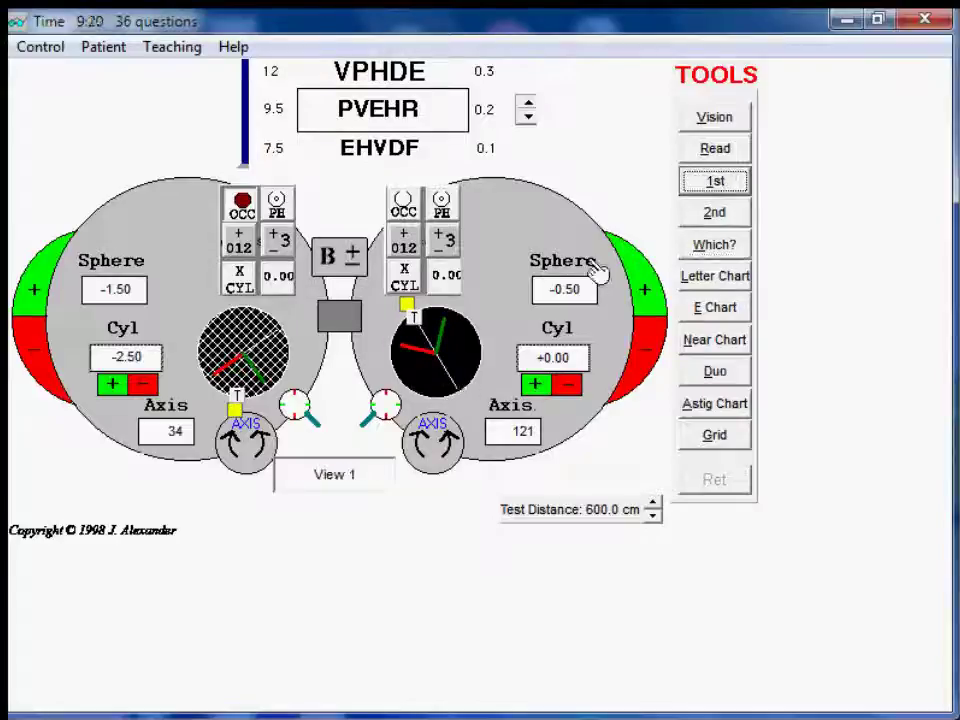
pyautogui.click(727, 213)
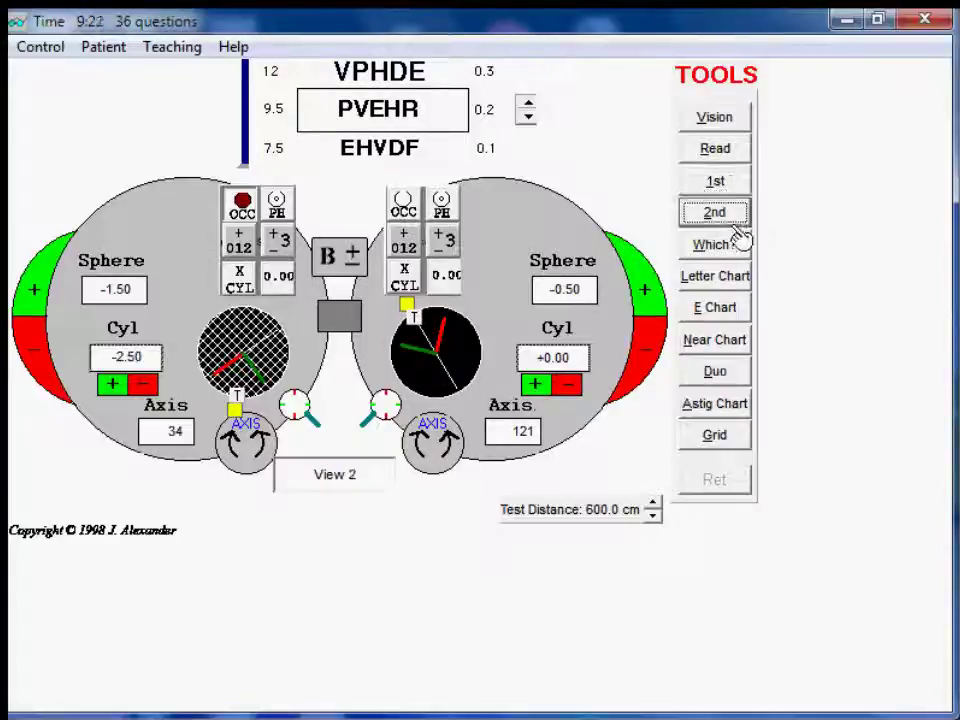
pyautogui.click(740, 246)
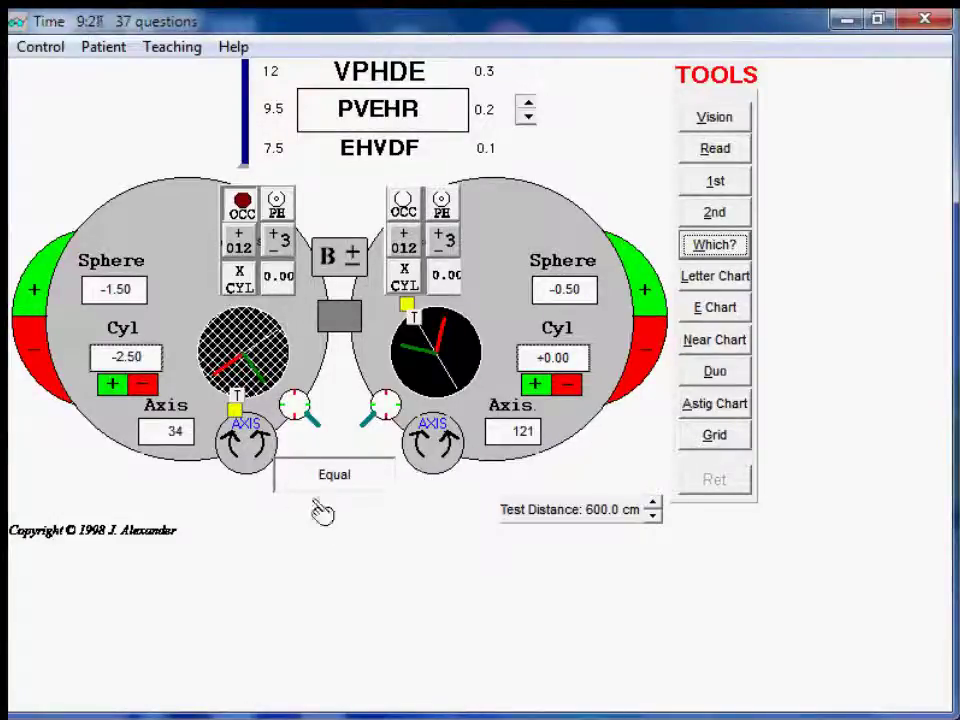
# Rotate the left eye's axis to 123 and ask which of the two cross-cylinder views is clearer.
pyautogui.click(460, 456)
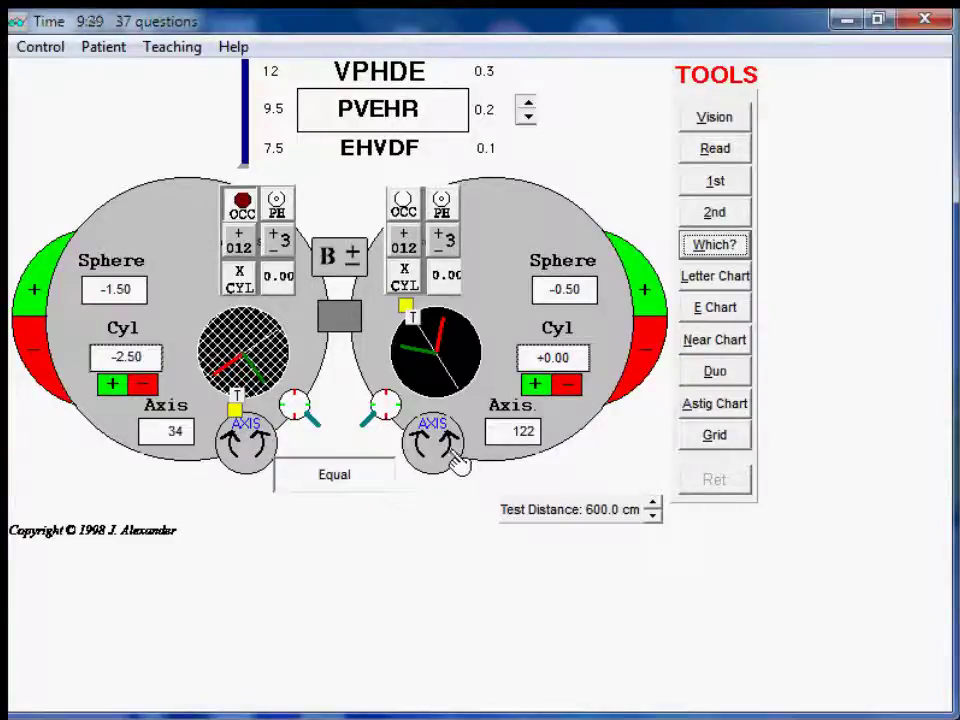
pyautogui.click(738, 182)
pyautogui.click(716, 214)
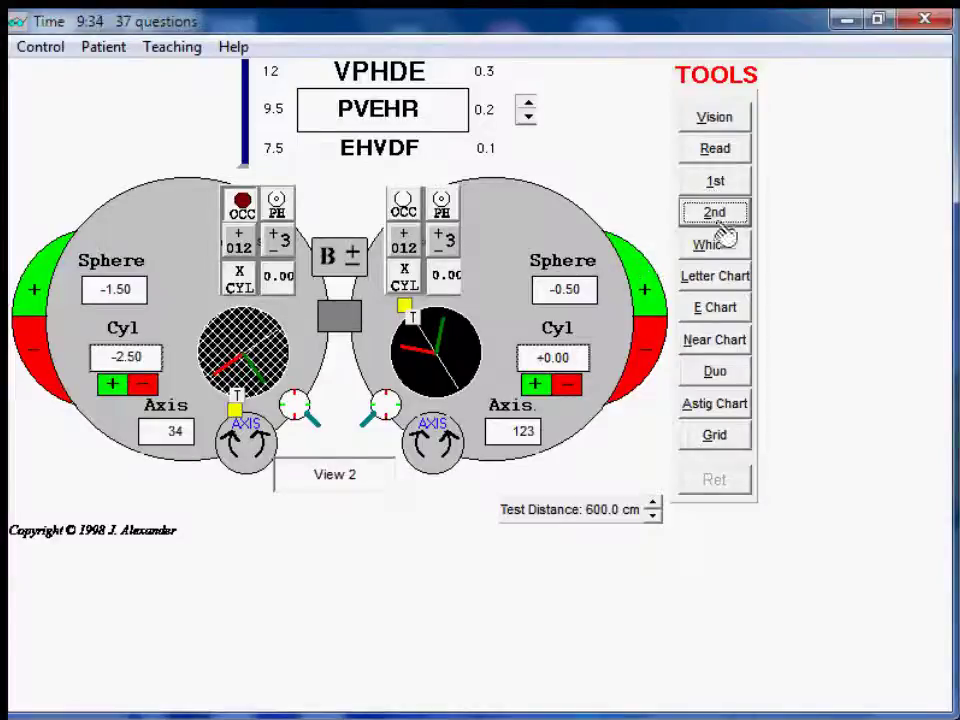
pyautogui.click(728, 250)
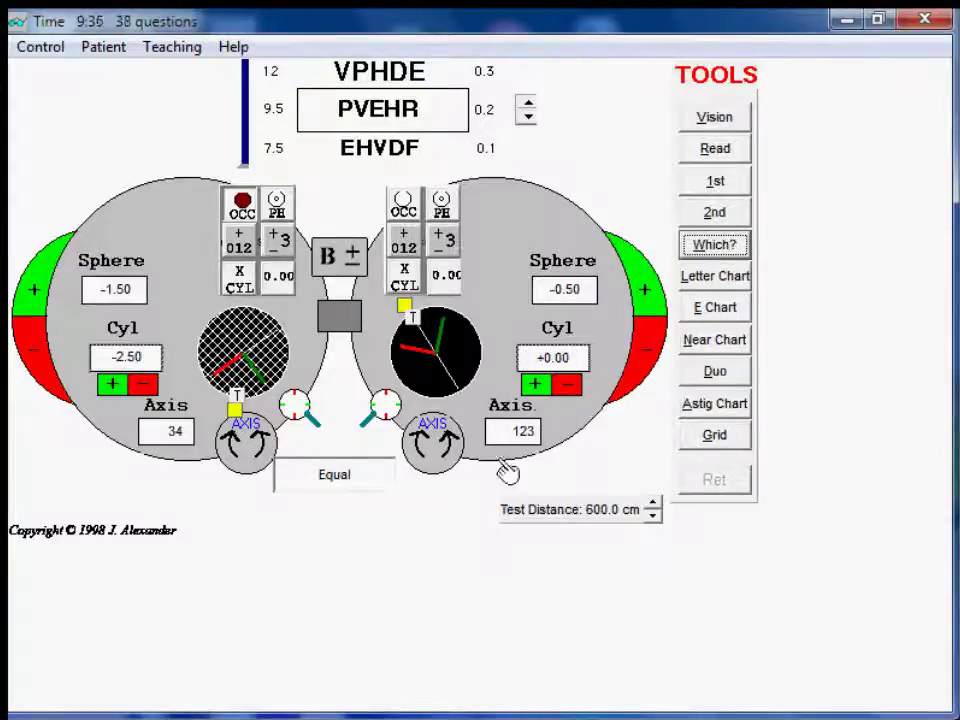
# Return the left eye's axis to 125 and ask the patient again to compare the two cross-cylinder views.
pyautogui.click(449, 451)
pyautogui.click(457, 458)
pyautogui.click(740, 192)
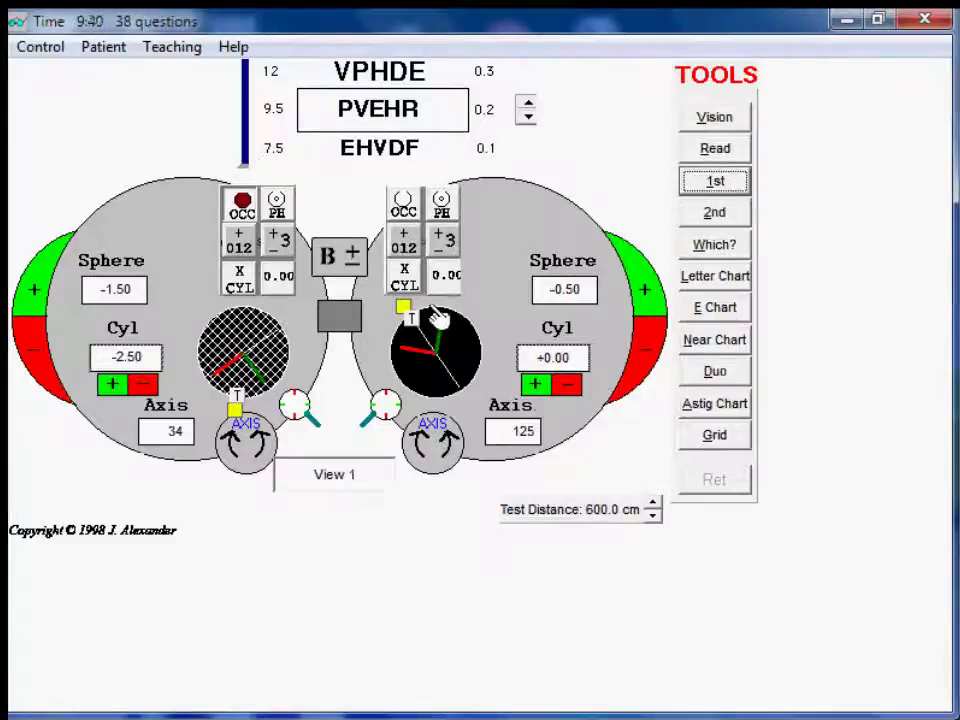
pyautogui.click(724, 212)
pyautogui.click(738, 246)
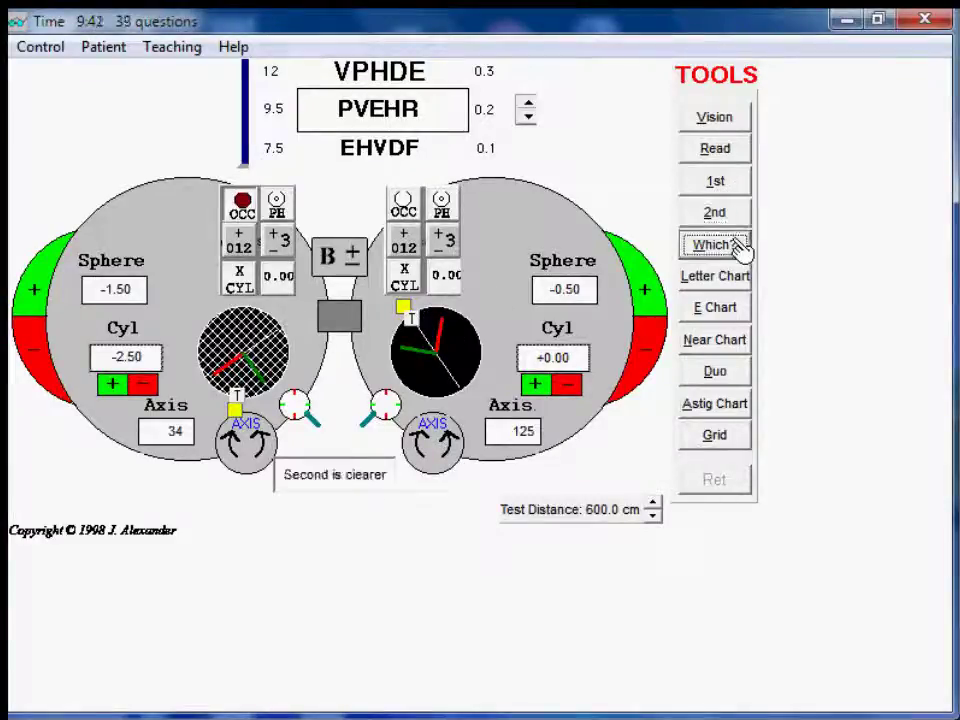
# Rotate the left eye's axis to 120 and ask which of the two cross-cylinder views is clearer.
pyautogui.click(430, 463)
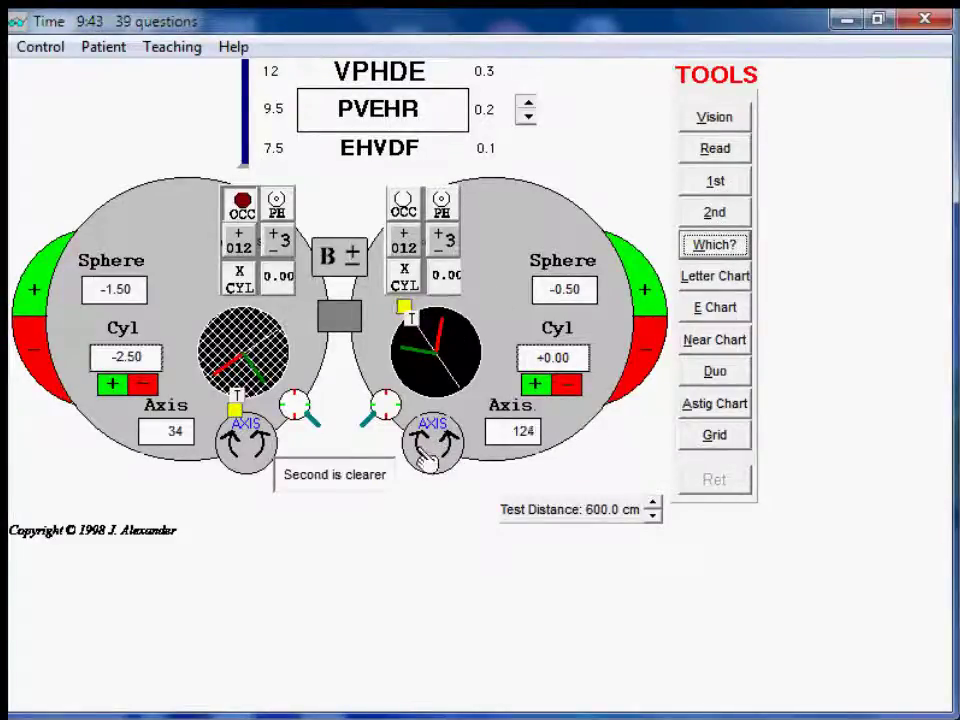
pyautogui.click(424, 448)
pyautogui.click(424, 450)
pyautogui.click(424, 450)
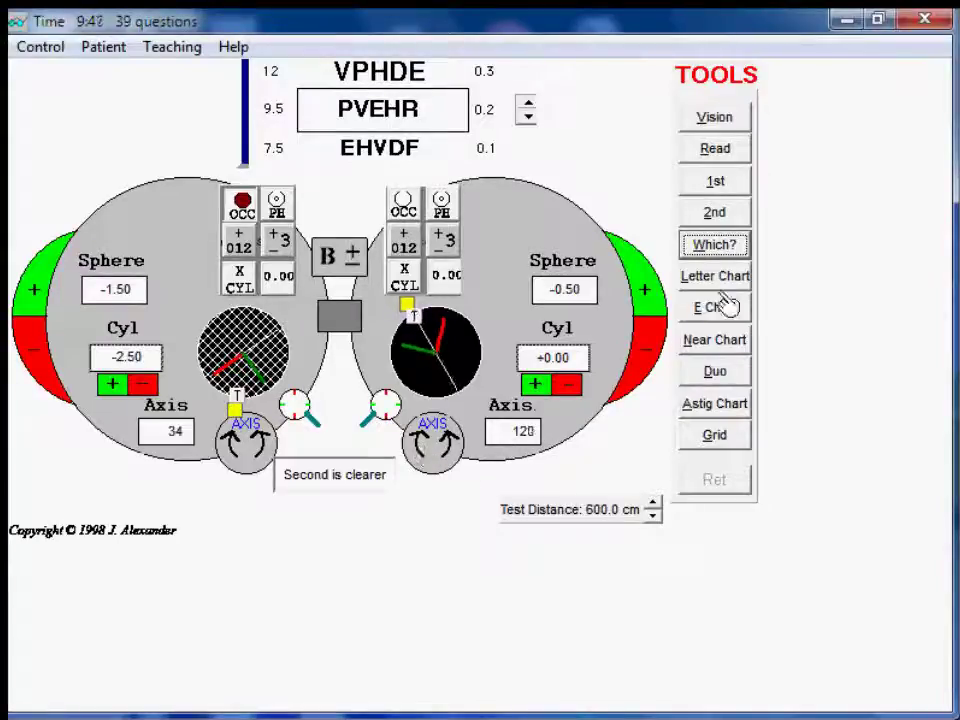
pyautogui.click(728, 185)
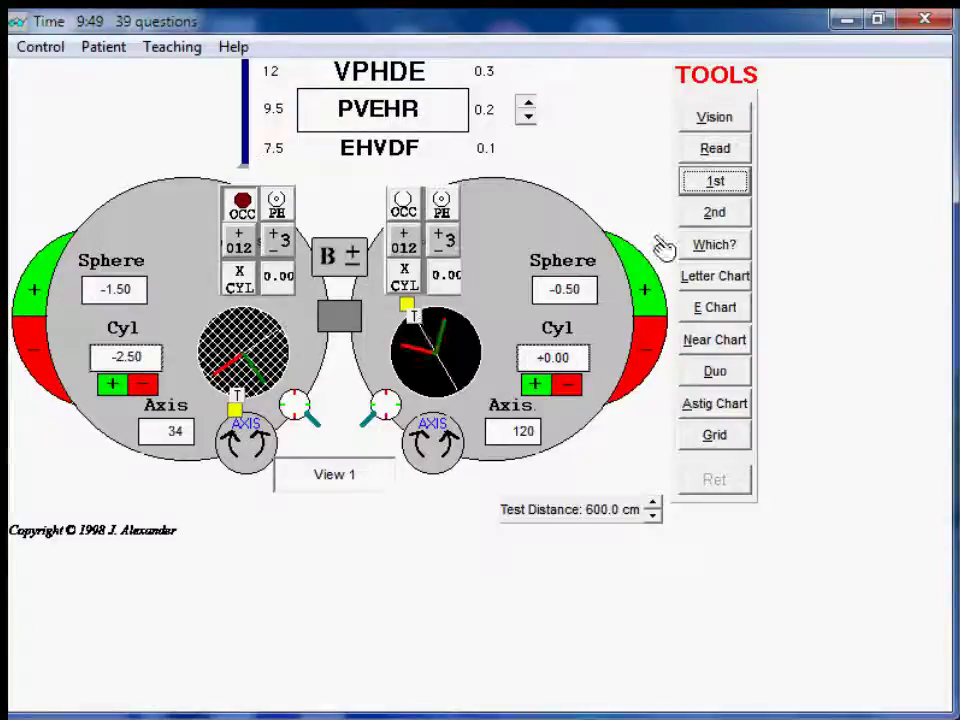
pyautogui.click(714, 213)
pyautogui.click(716, 247)
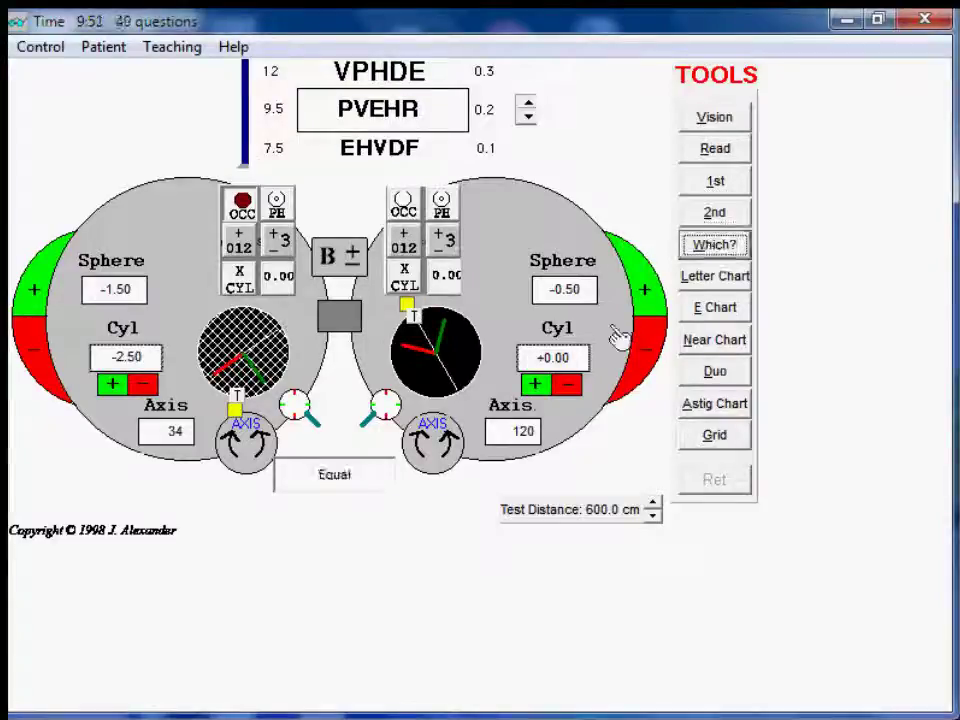
# Rotate the left eye's axis to 118 and ask which of the two cross-cylinder views is clearer.
pyautogui.click(424, 455)
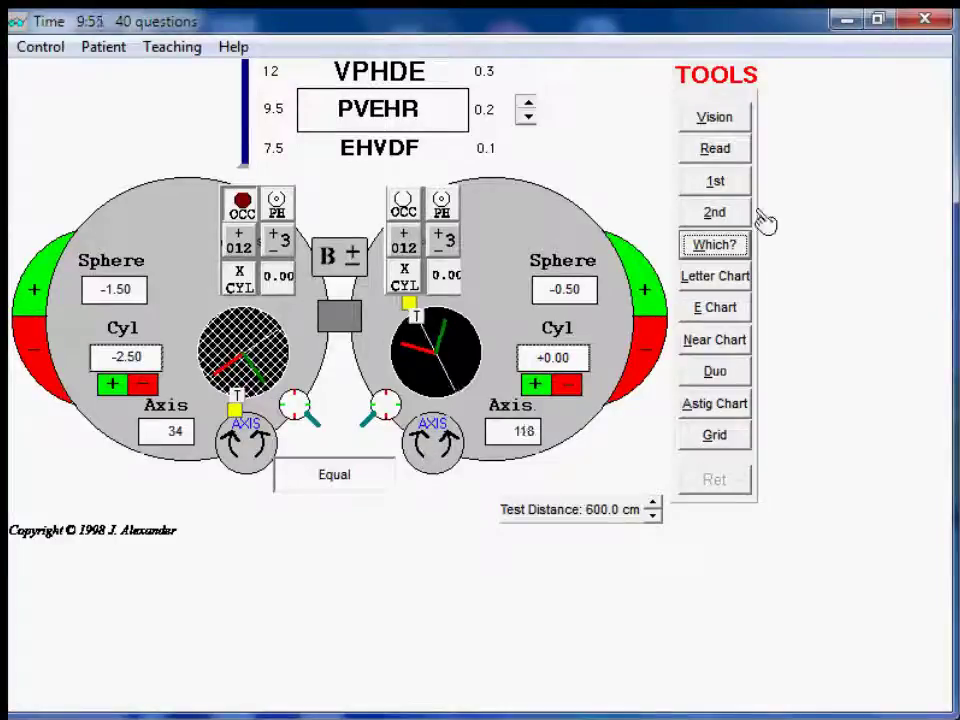
pyautogui.click(740, 185)
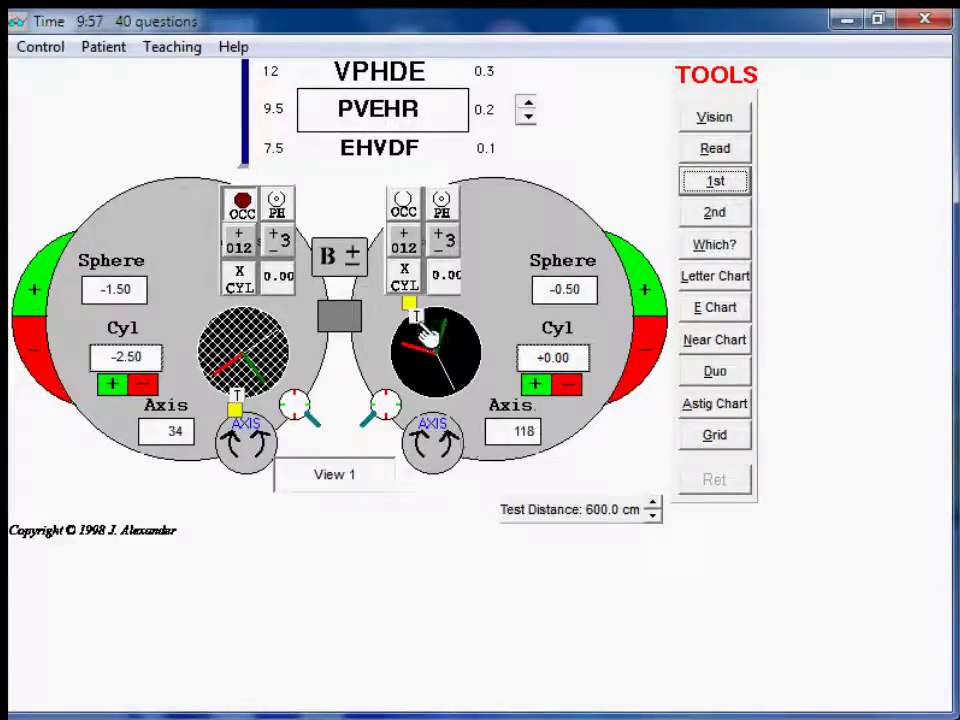
pyautogui.click(714, 212)
pyautogui.click(716, 249)
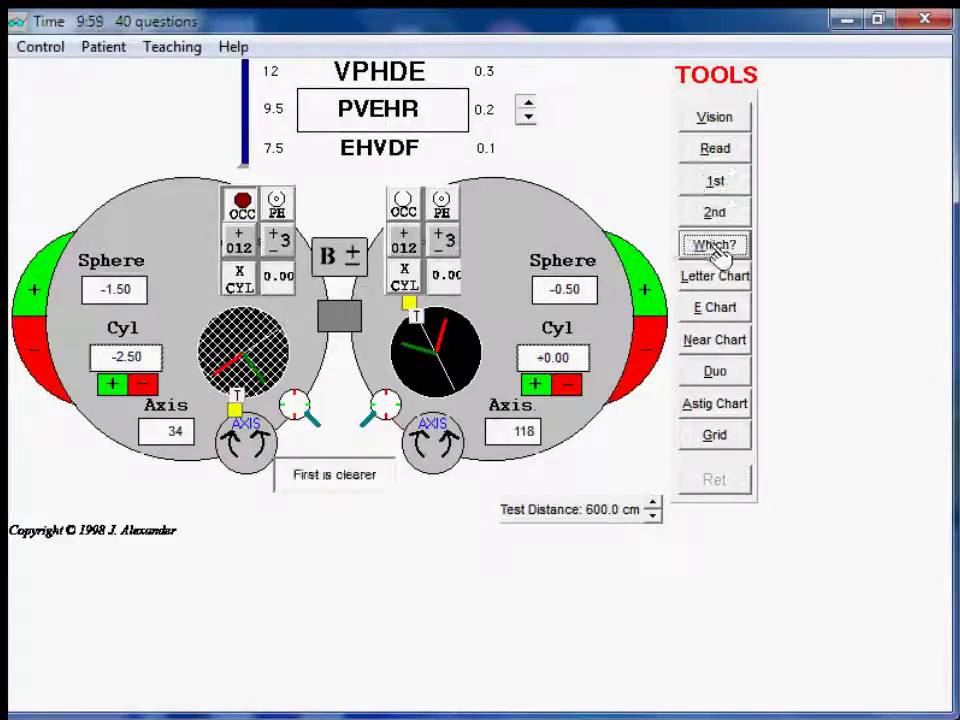
# Set the left eye's axis to 121 and compare the two views with the cross cylinder turned to its power-testing position.
pyautogui.click(441, 452)
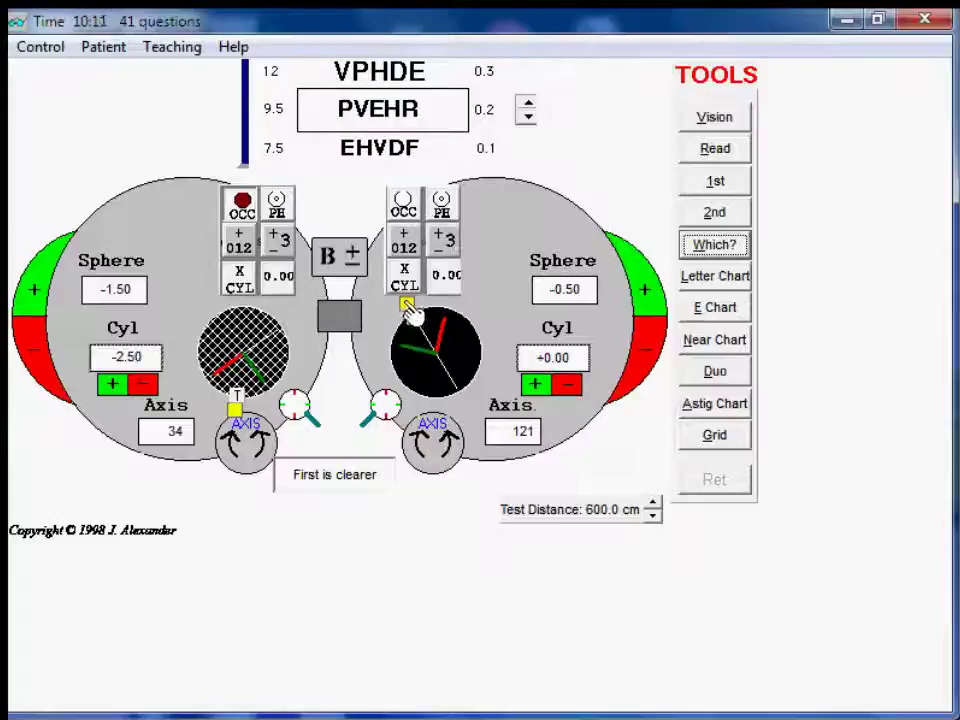
pyautogui.moveTo(410, 307)
pyautogui.mouseDown()
pyautogui.moveTo(465, 307)
pyautogui.moveTo(449, 302)
pyautogui.mouseUp()
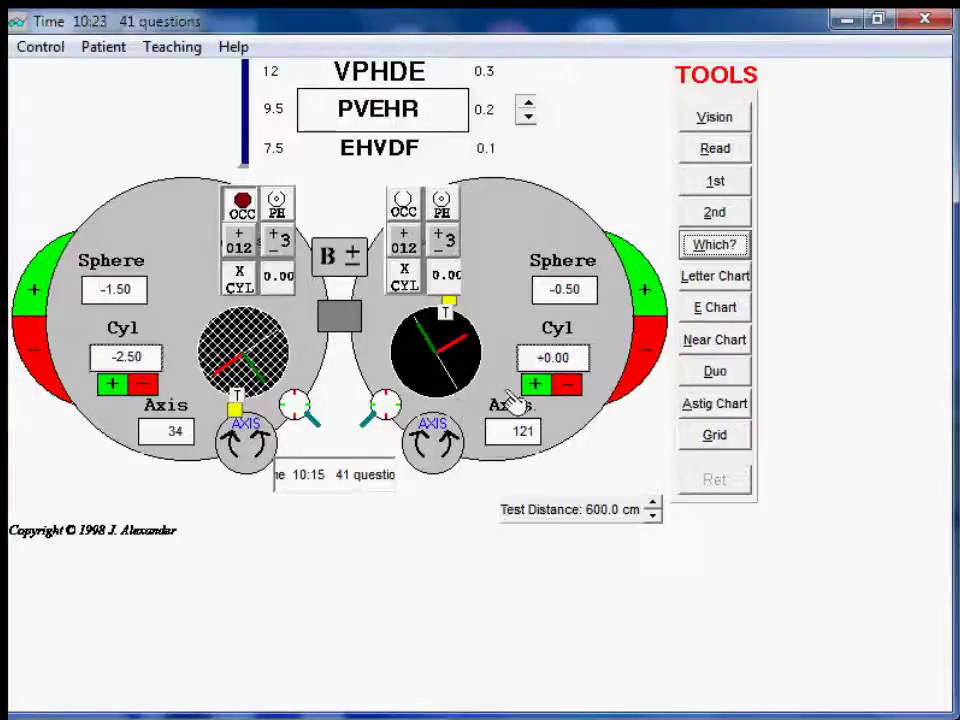
pyautogui.click(712, 184)
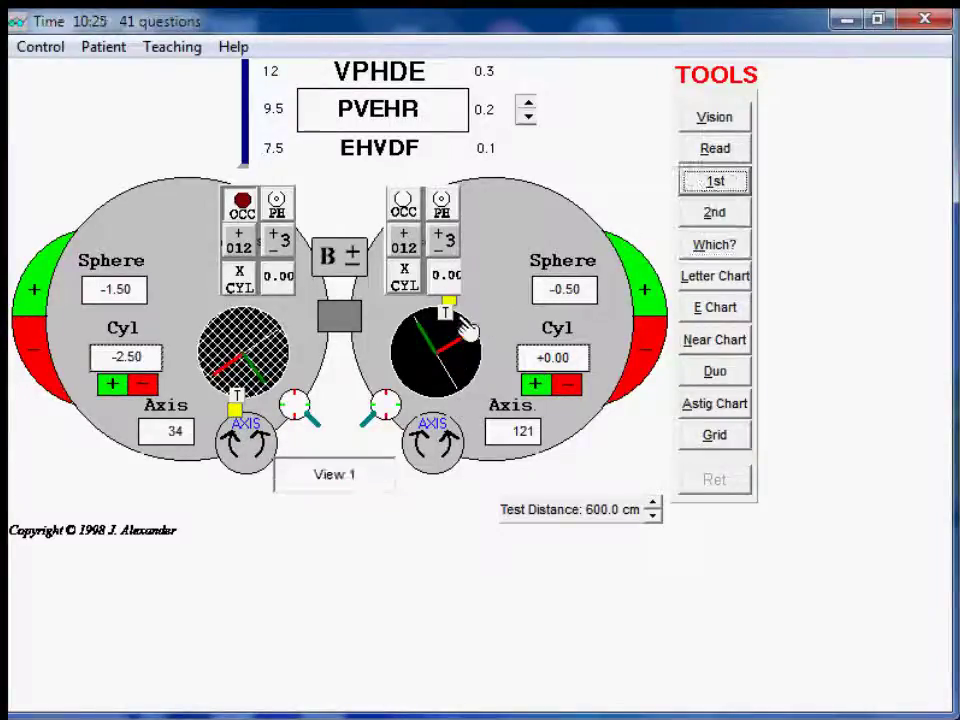
pyautogui.click(713, 214)
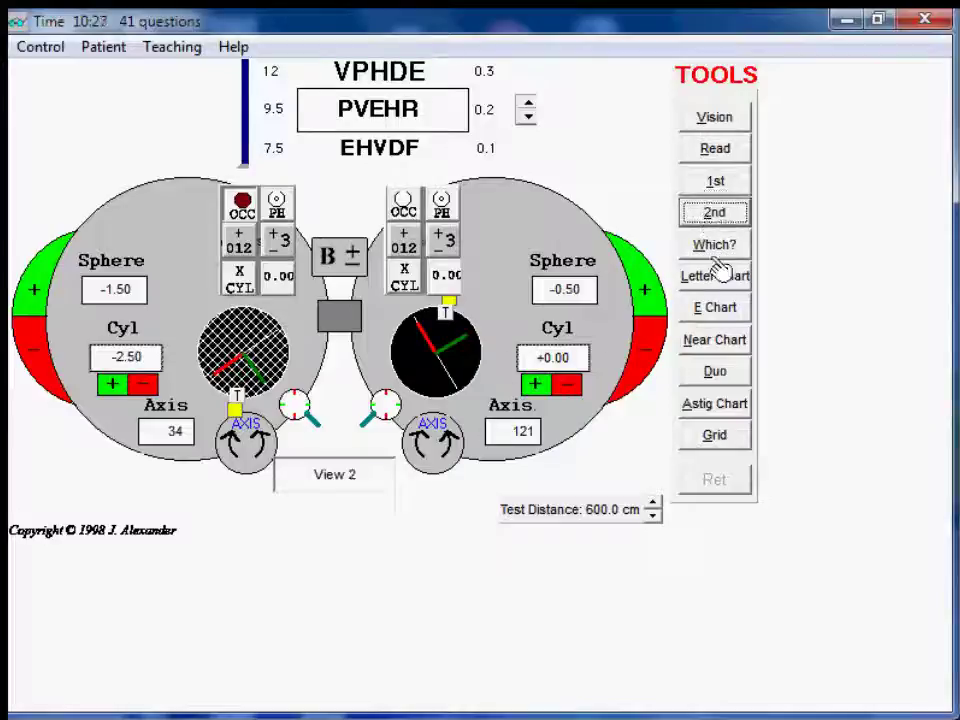
pyautogui.click(722, 245)
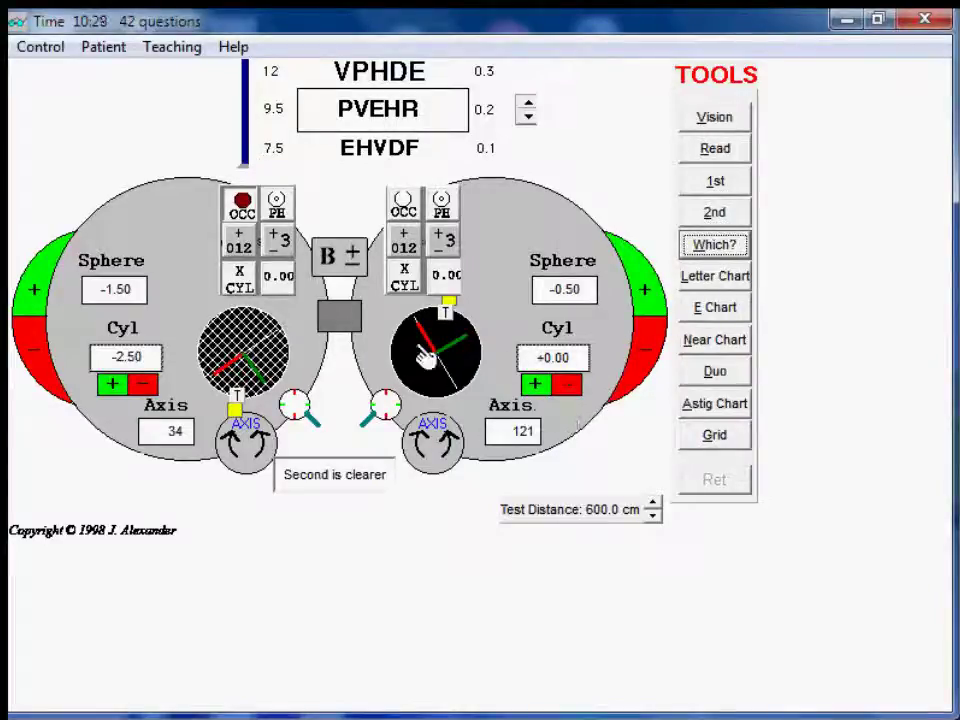
# Set the left eye's cylinder to -0.50 and ask which of the two cross-cylinder power views is clearer.
pyautogui.click(572, 388)
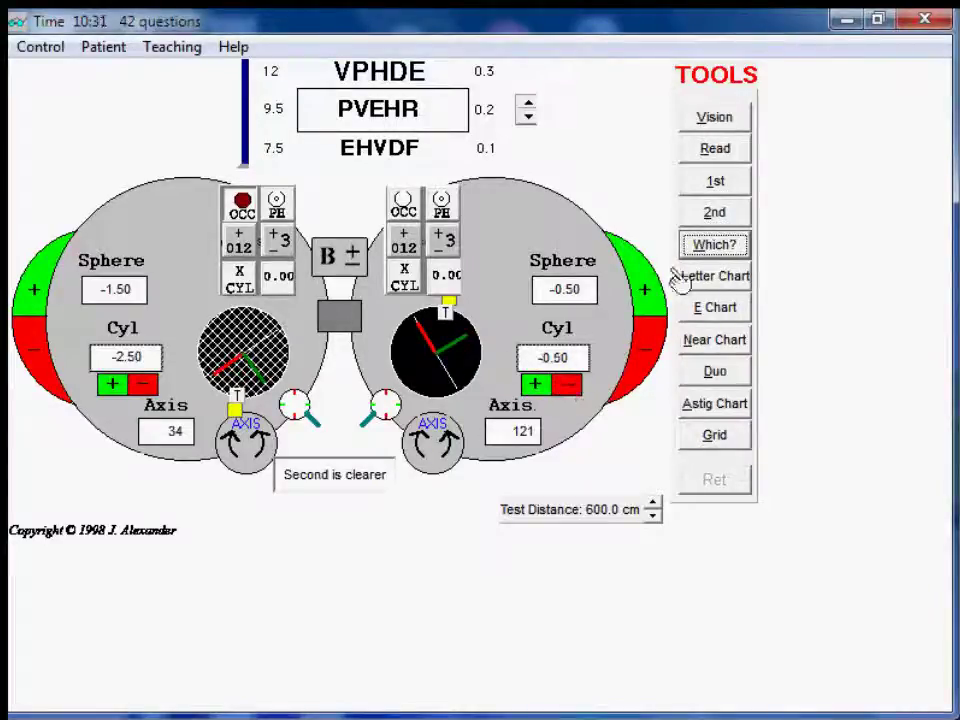
pyautogui.click(735, 186)
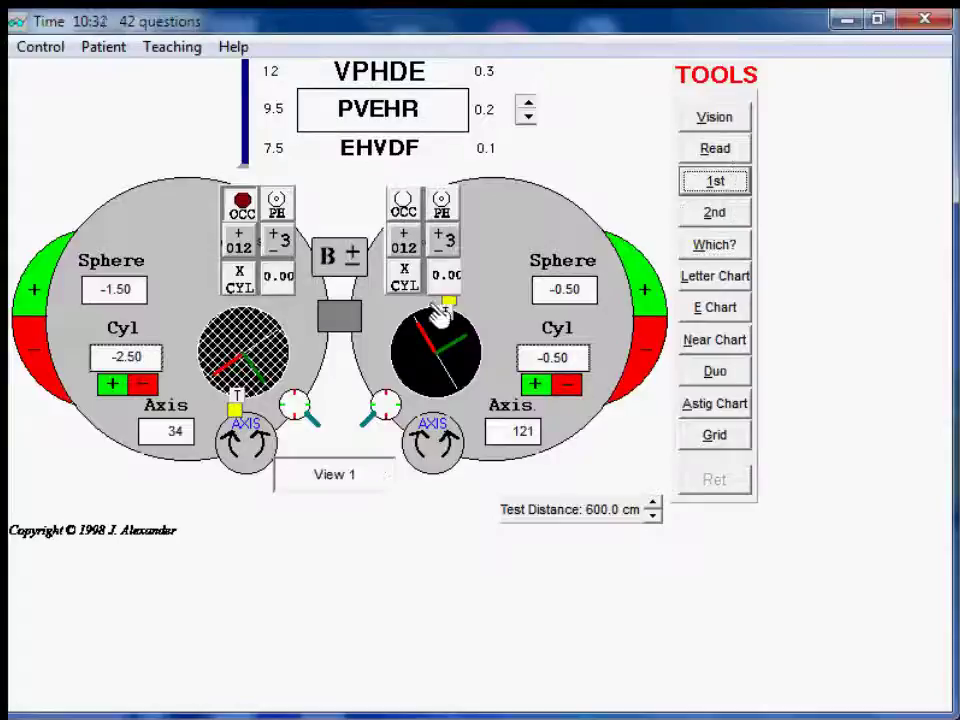
pyautogui.click(716, 213)
pyautogui.click(718, 248)
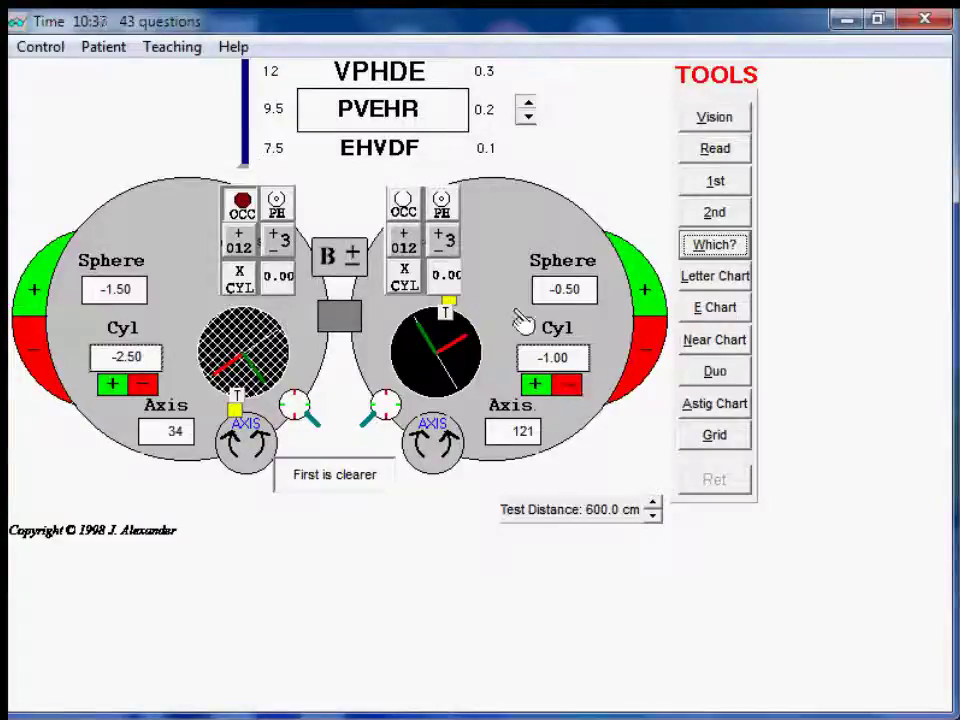
# With the left eye's cylinder at -1.00, ask which of the two cross-cylinder power views is clearer.
pyautogui.click(717, 185)
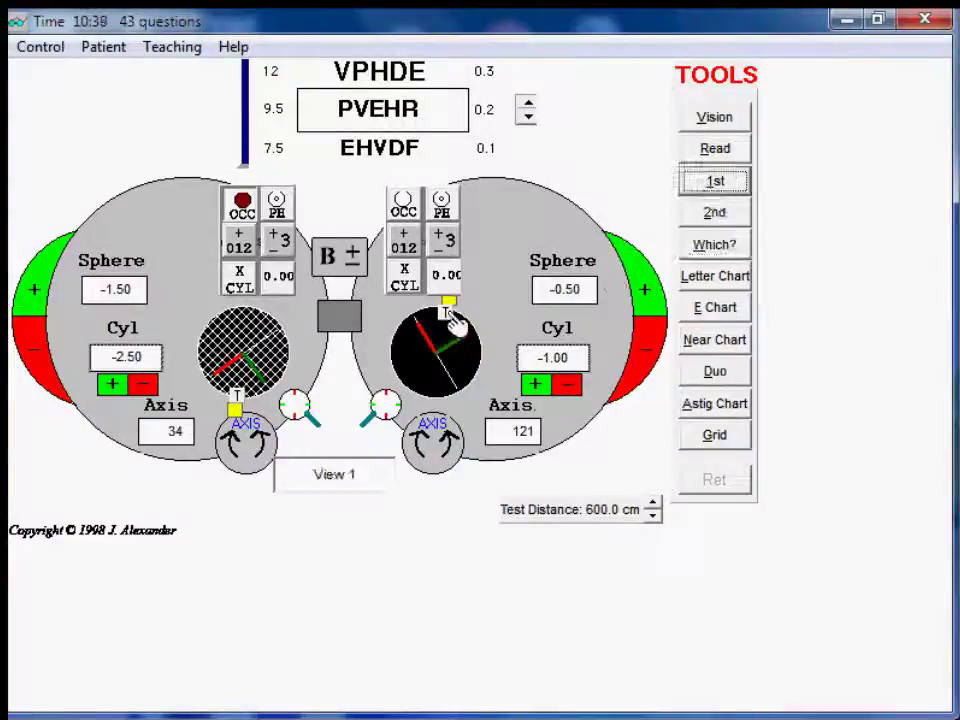
pyautogui.click(716, 214)
pyautogui.click(720, 249)
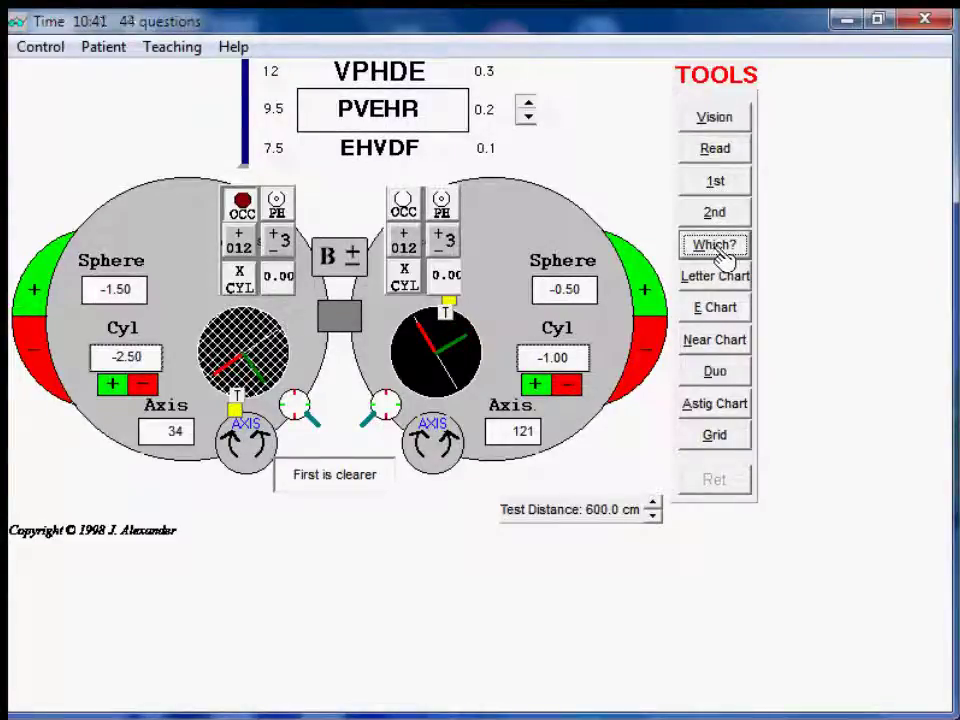
# Set the left eye's cylinder to -0.75 and ask which of the two cross-cylinder power views is clearer.
pyautogui.click(538, 388)
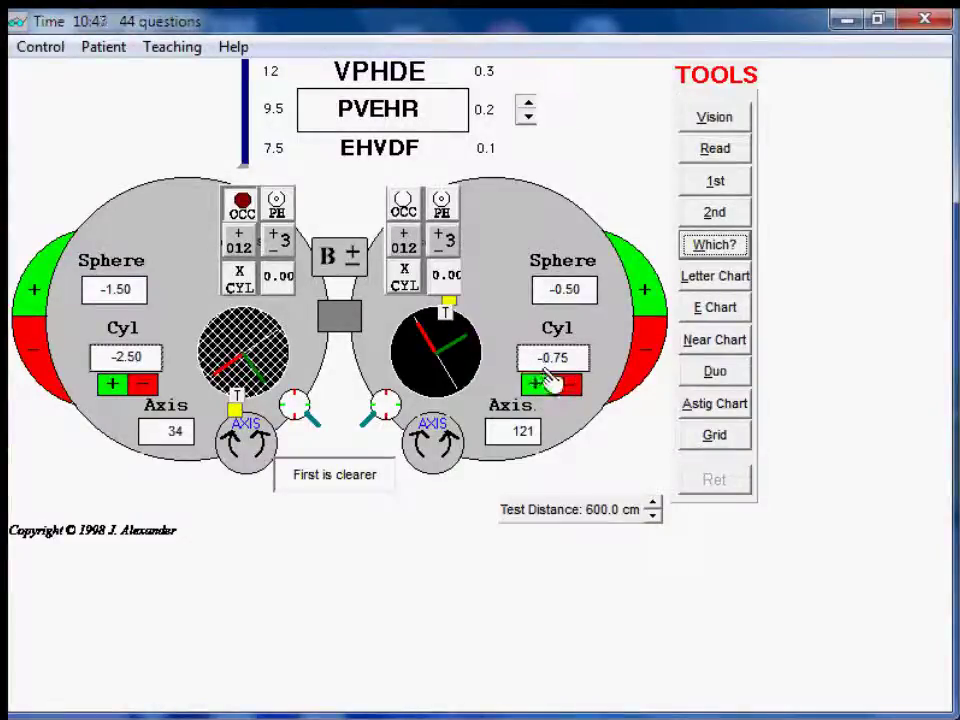
pyautogui.click(718, 184)
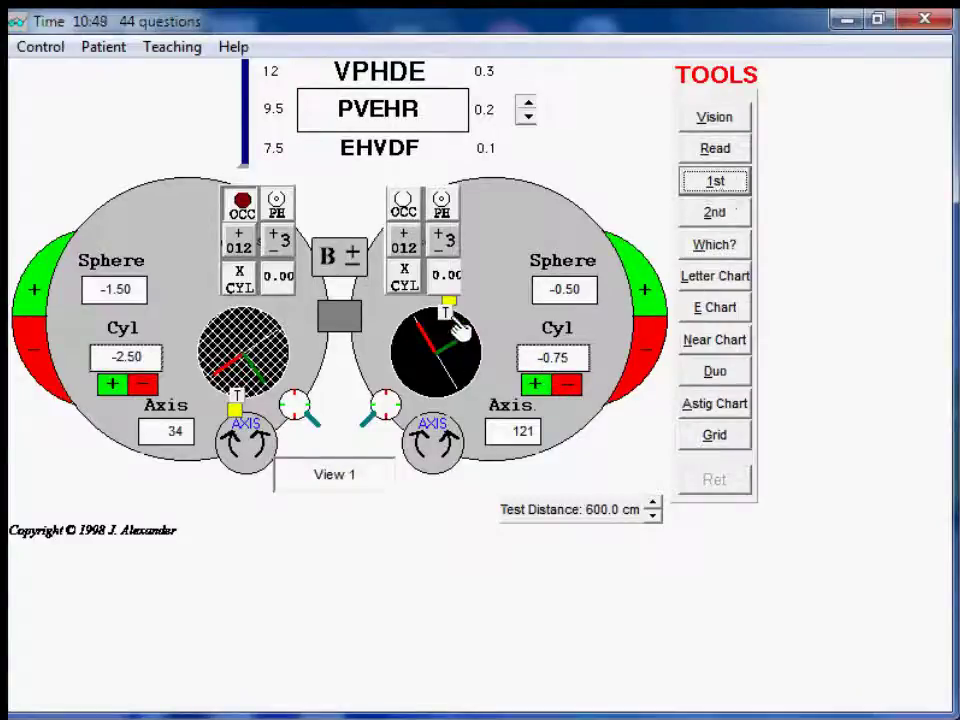
pyautogui.click(711, 218)
pyautogui.click(715, 250)
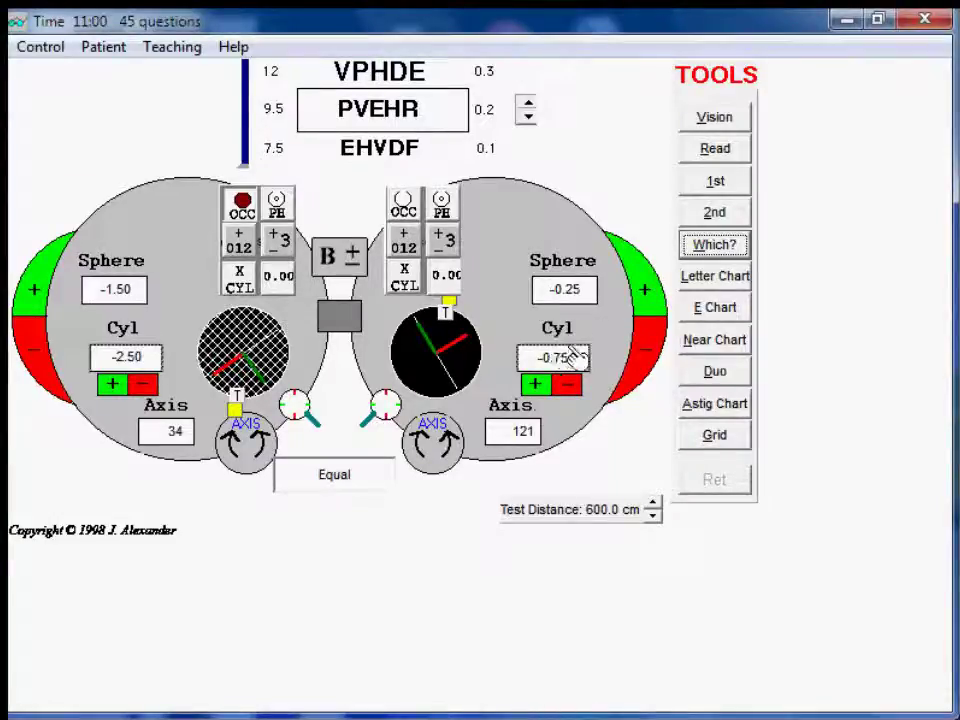
# Check the best line the patient can read with the left eye's sphere at -0.25.
pyautogui.click(716, 119)
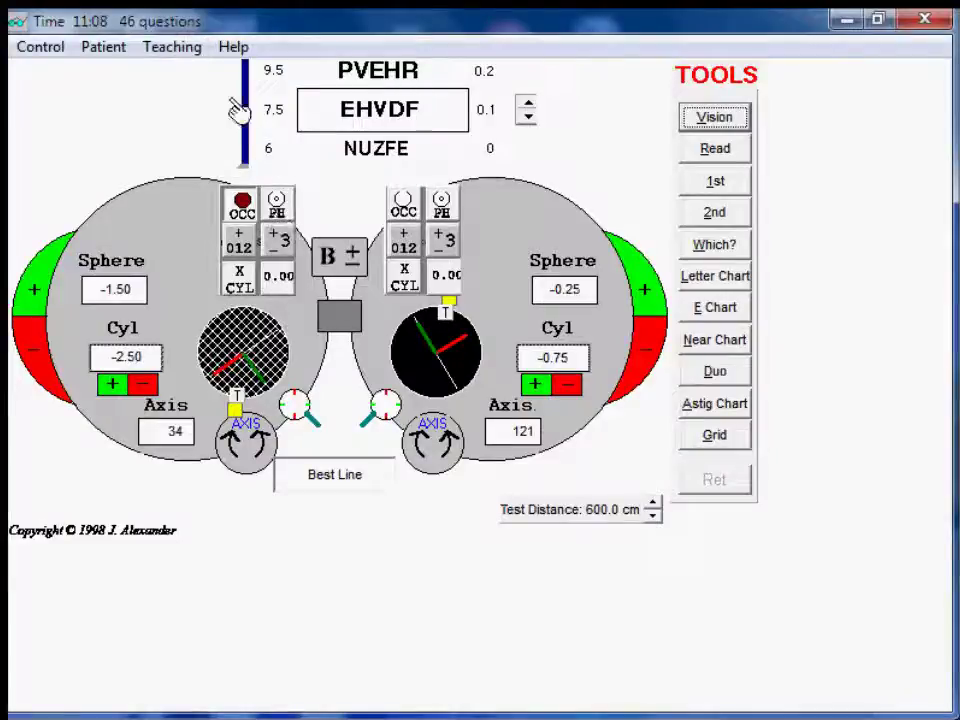
# Open the report form and submit the refraction found for both eyes with a reading add of 0.00.
pyautogui.click(184, 53)
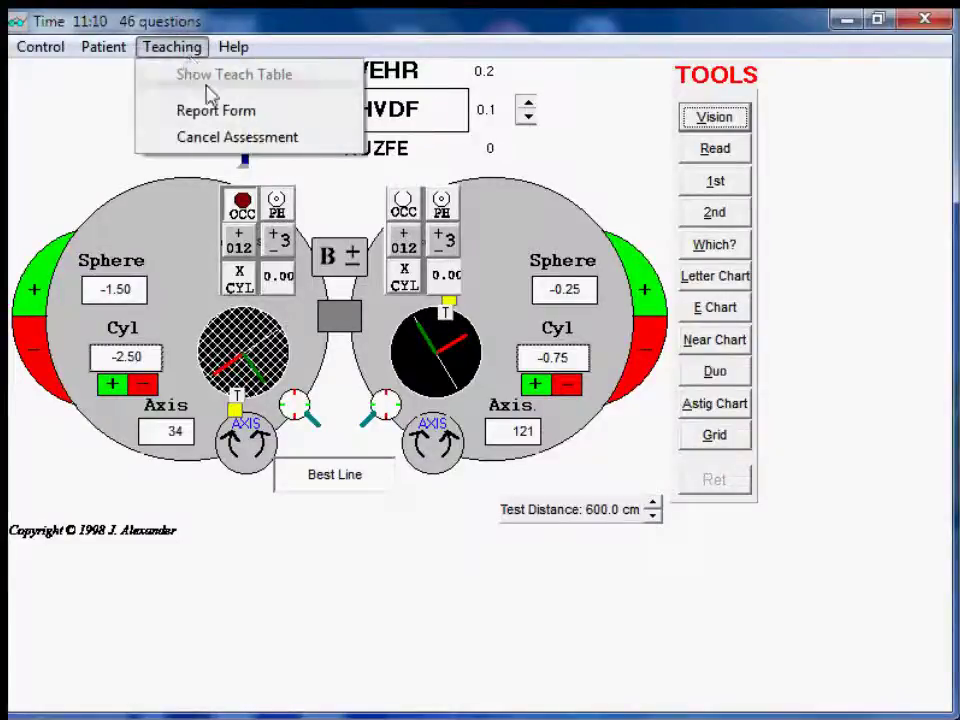
pyautogui.click(222, 112)
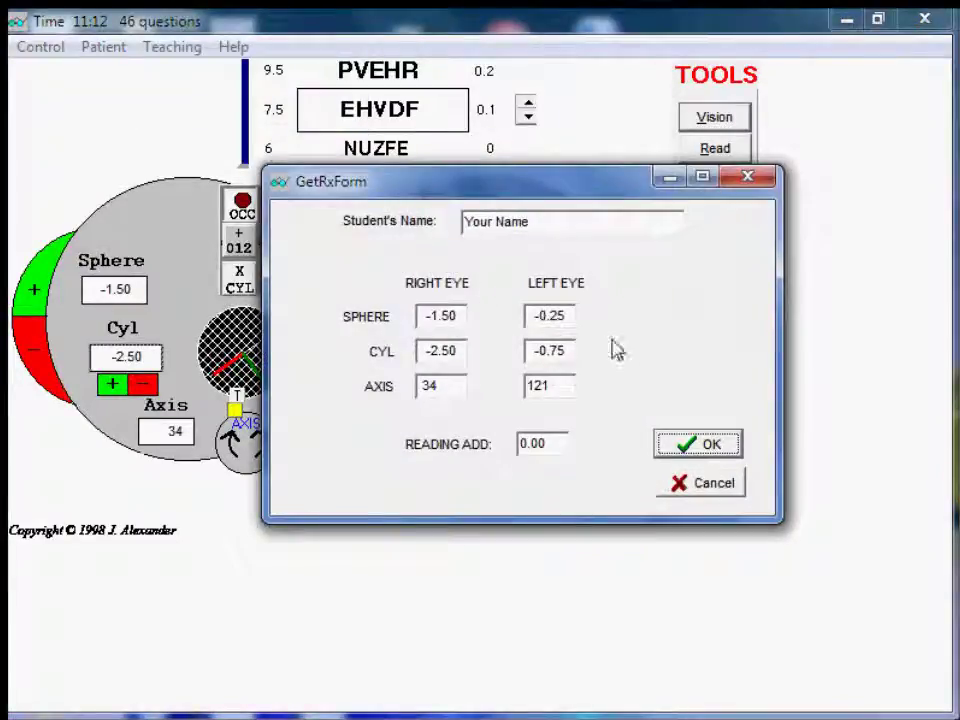
pyautogui.click(703, 446)
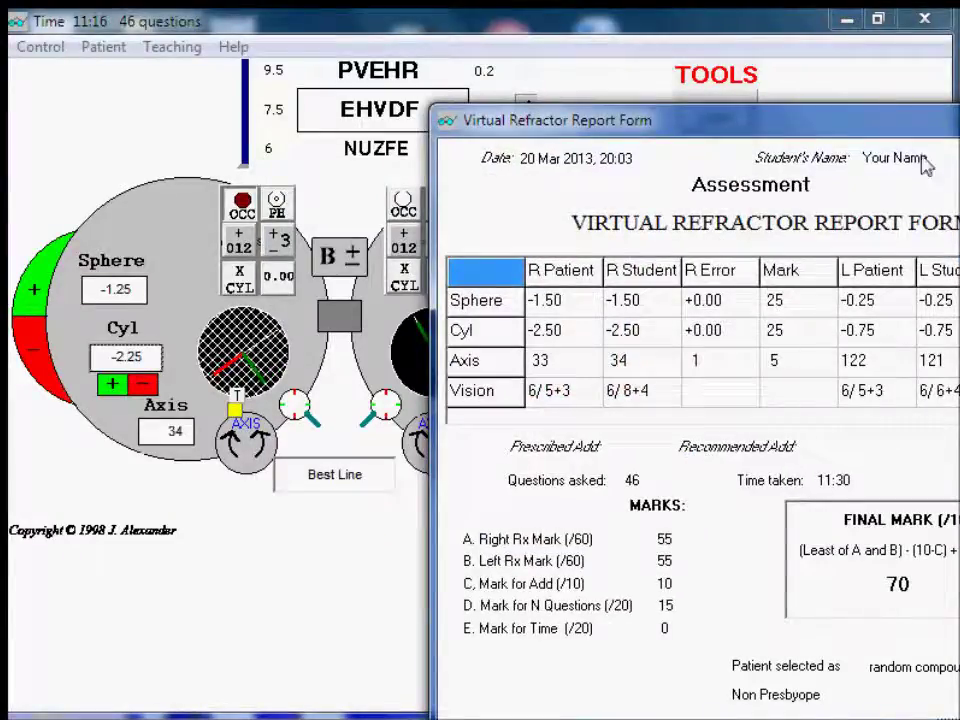
# Bring the whole assessment report into view, review the errors and marks, and close it without printing.
pyautogui.moveTo(906, 131); pyautogui.dragTo(586, 84)
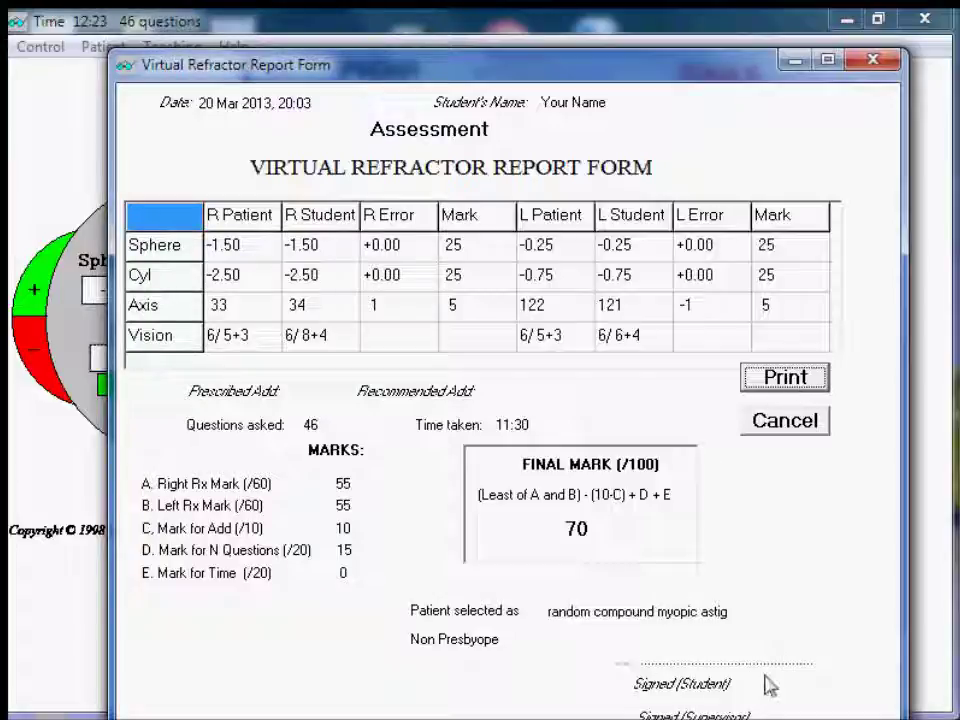
pyautogui.click(799, 427)
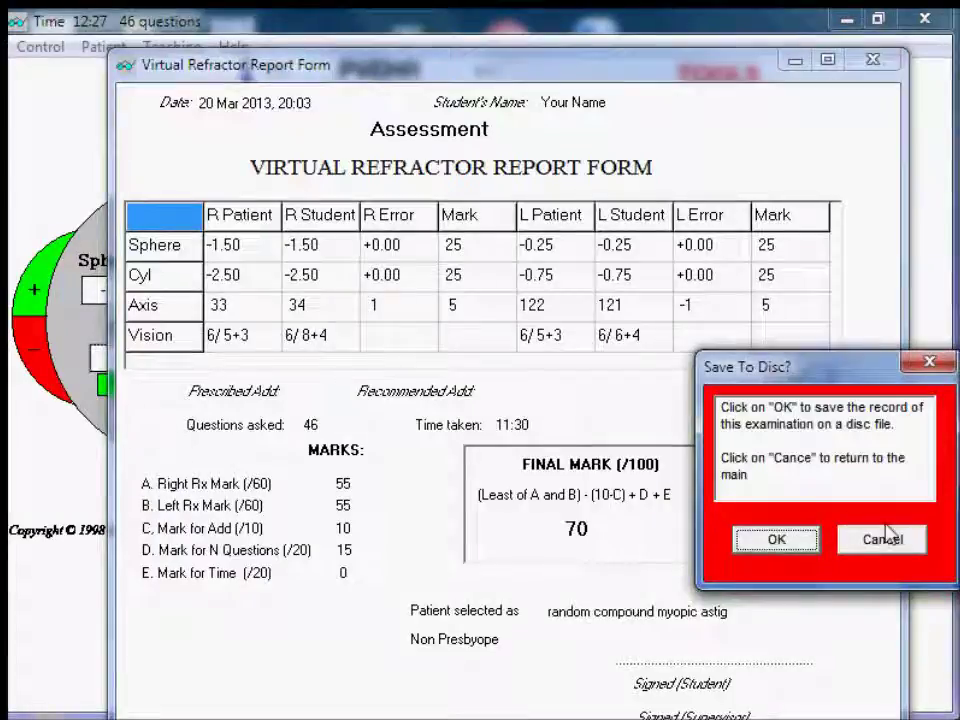